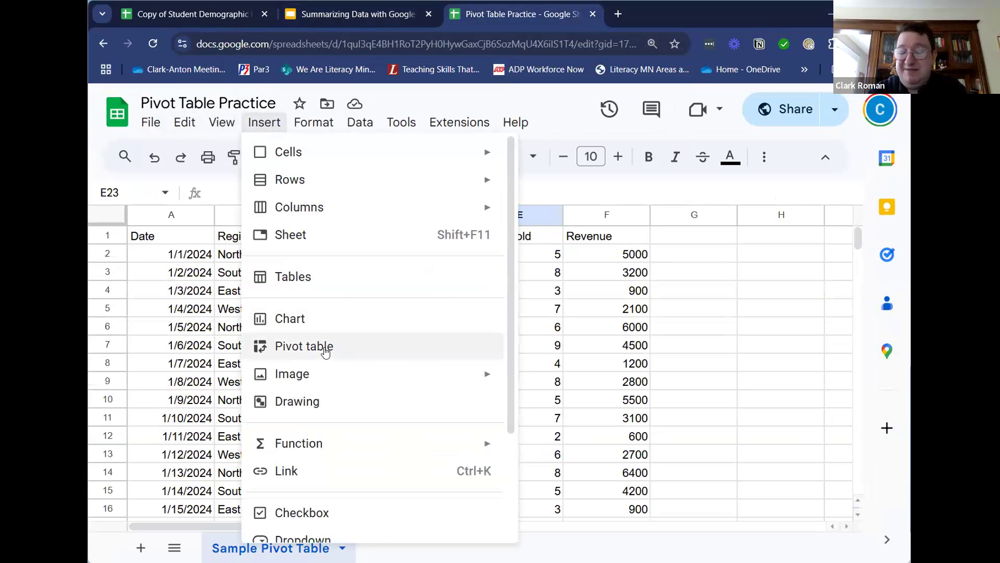
Step: Start a new pivot table and set its data range to A1:F21 of the Sample Pivot Table sheet
{"action": "left_click", "coordinate": [325, 348]}
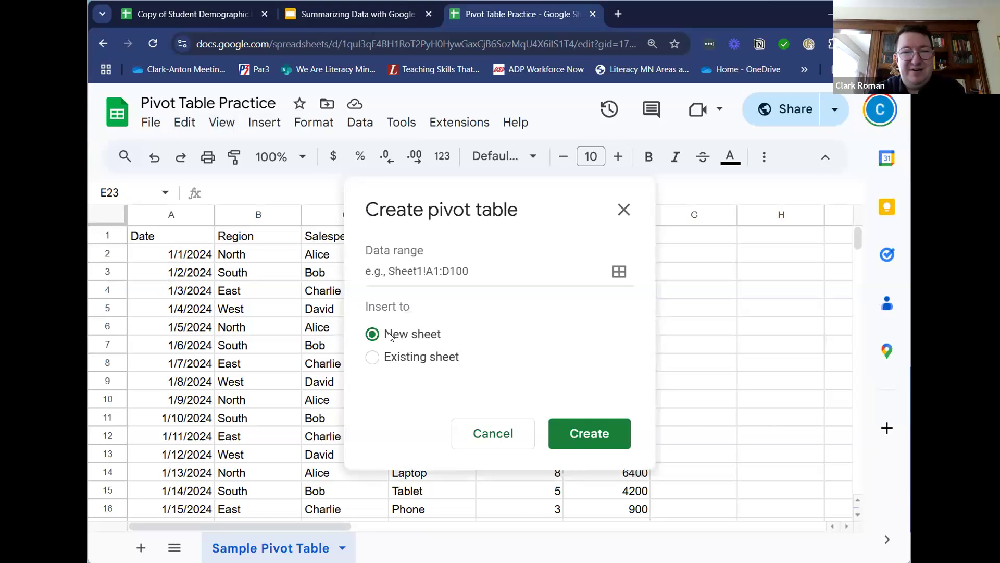
{"action": "left_click", "coordinate": [372, 271]}
{"action": "left_click", "coordinate": [369, 271]}
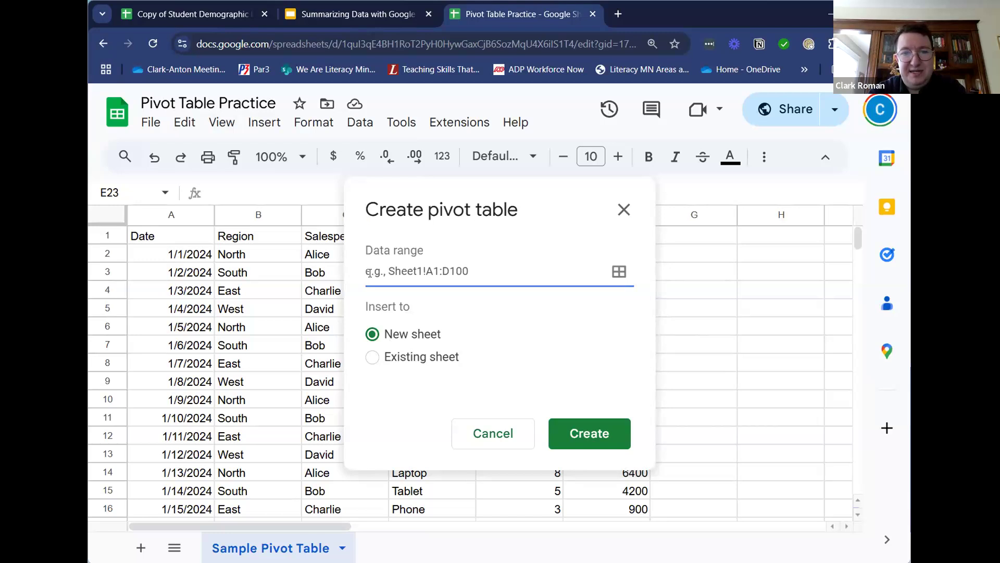
{"action": "left_click", "coordinate": [618, 280]}
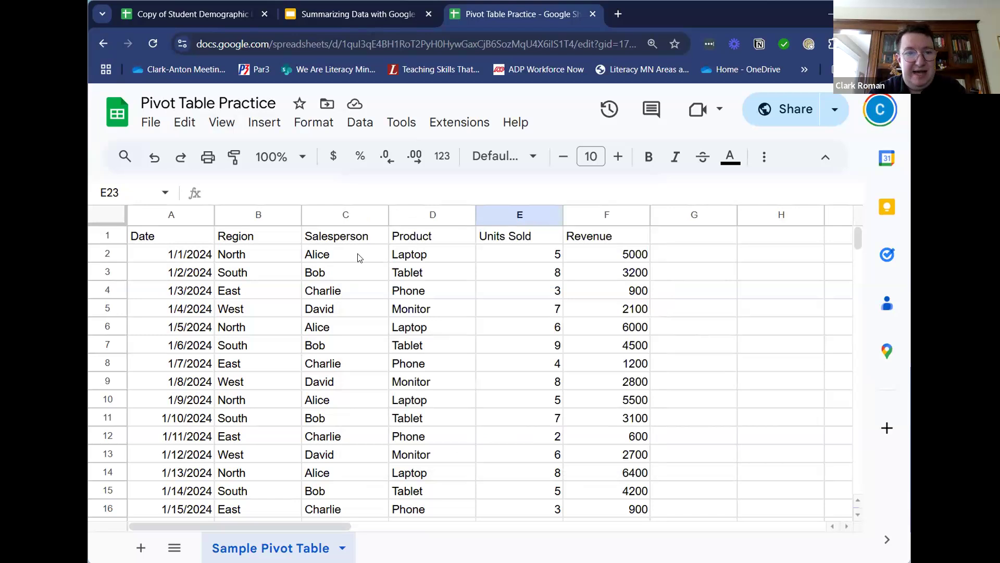
{"action": "left_click_drag", "start_coordinate": [147, 239], "coordinate": [604, 437]}
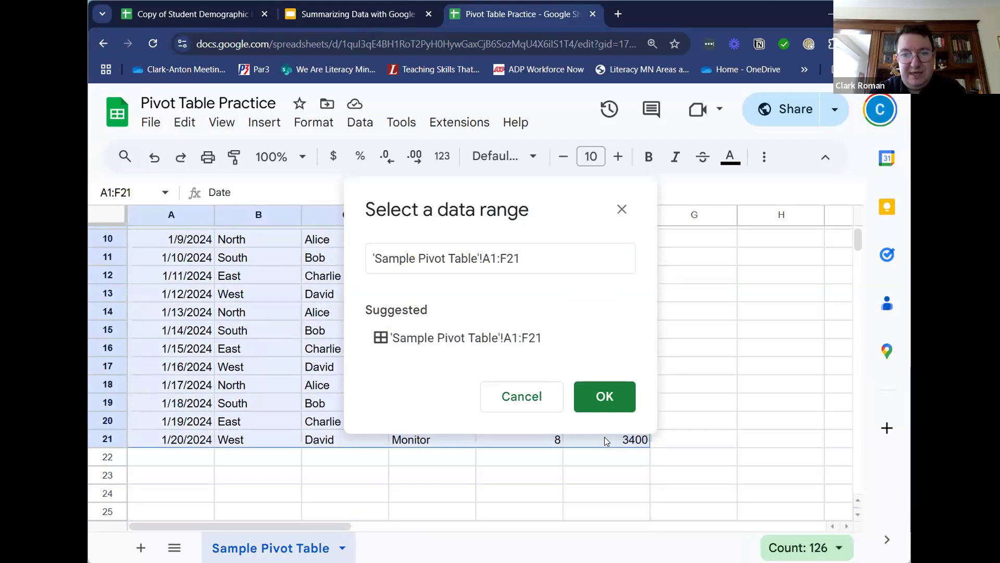
{"action": "left_click", "coordinate": [607, 396]}
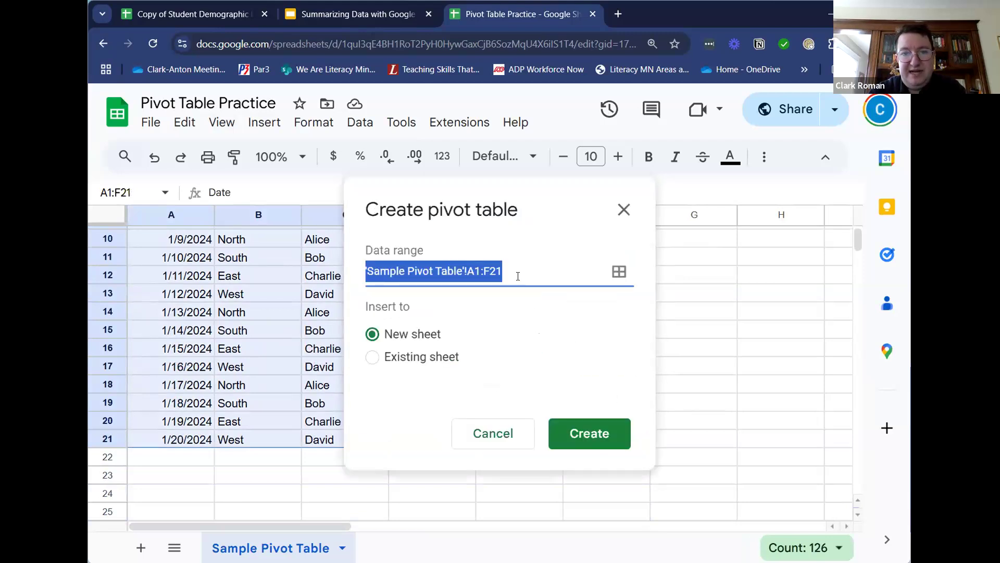
{"action": "left_click", "coordinate": [518, 276]}
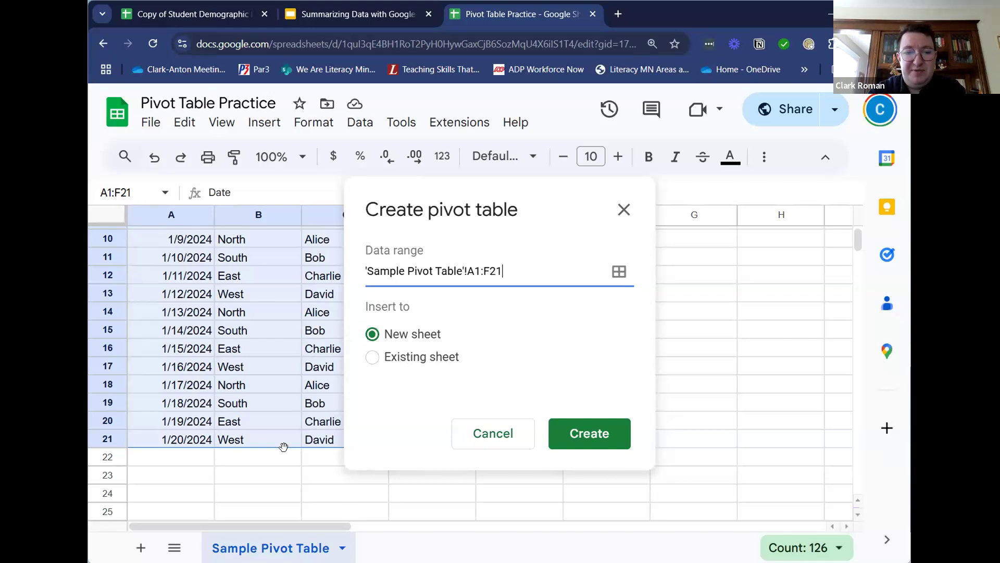
Step: Choose a new sheet as the pivot table's destination and create it
{"action": "left_click", "coordinate": [373, 358]}
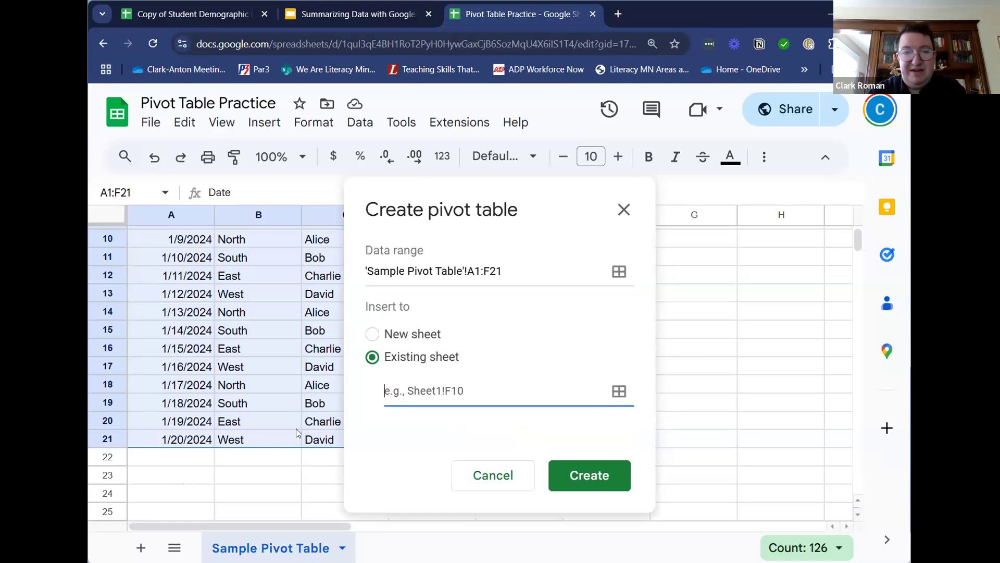
{"action": "left_click", "coordinate": [373, 334]}
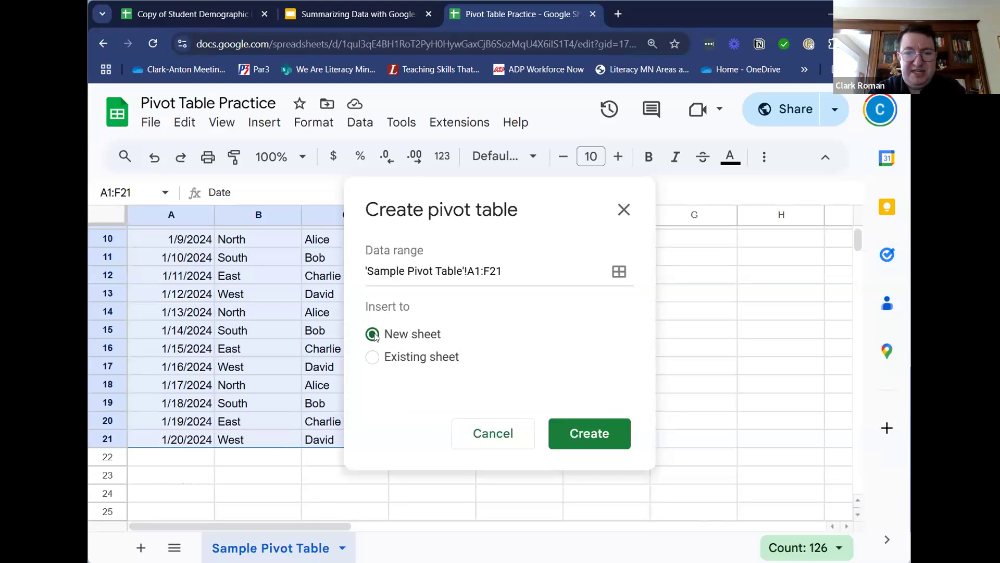
{"action": "left_click", "coordinate": [587, 434]}
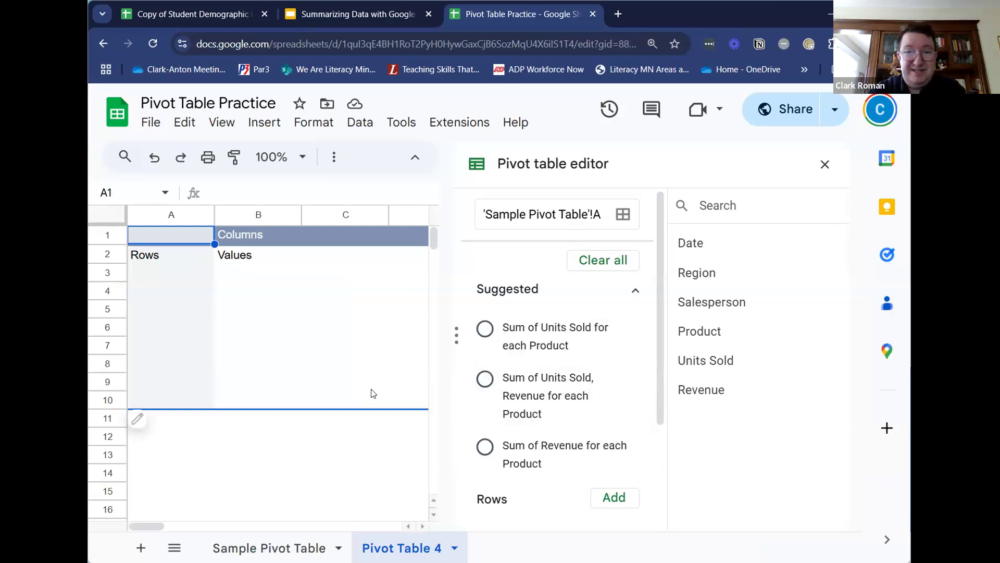
Step: Compare the fields and sections offered for the pivot table with the column headings in the Sample Pivot Table sheet
{"action": "scroll", "coordinate": [570, 425], "scroll_direction": "down", "scroll_amount": 3}
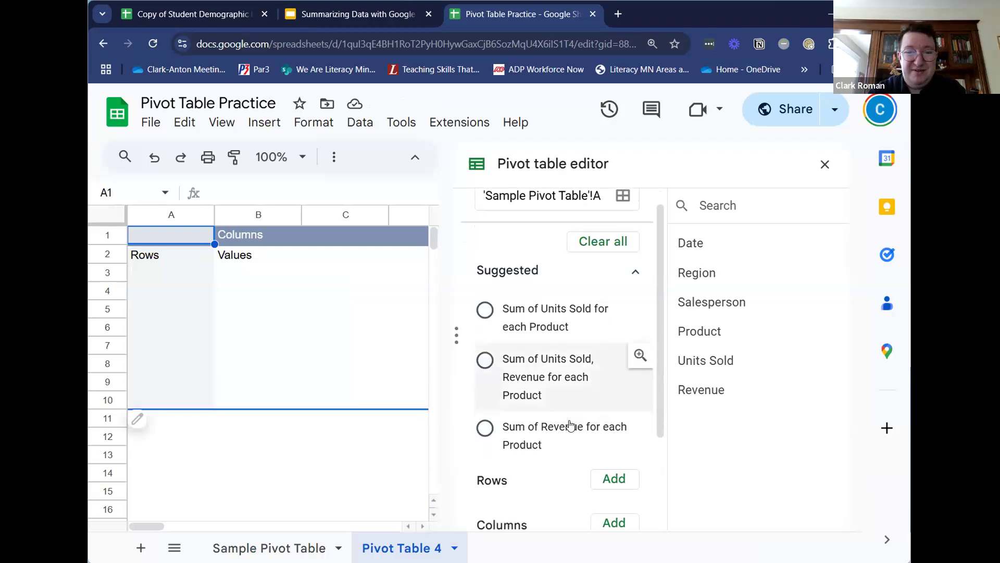
{"action": "scroll", "coordinate": [570, 426], "scroll_direction": "down", "scroll_amount": 1}
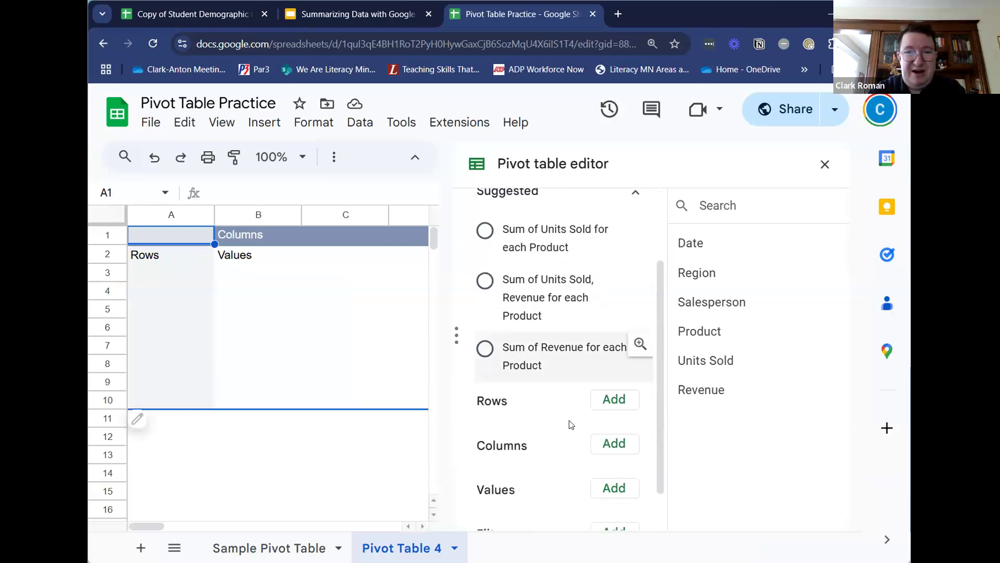
{"action": "scroll", "coordinate": [570, 426], "scroll_direction": "down", "scroll_amount": 2}
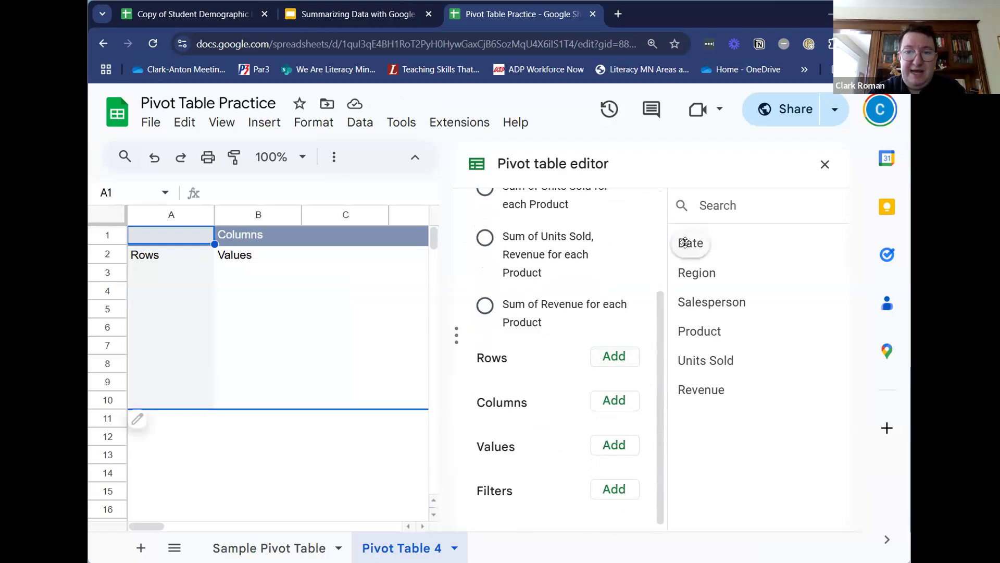
{"action": "left_click", "coordinate": [288, 546]}
{"action": "scroll", "coordinate": [271, 384], "scroll_direction": "up", "scroll_amount": 3}
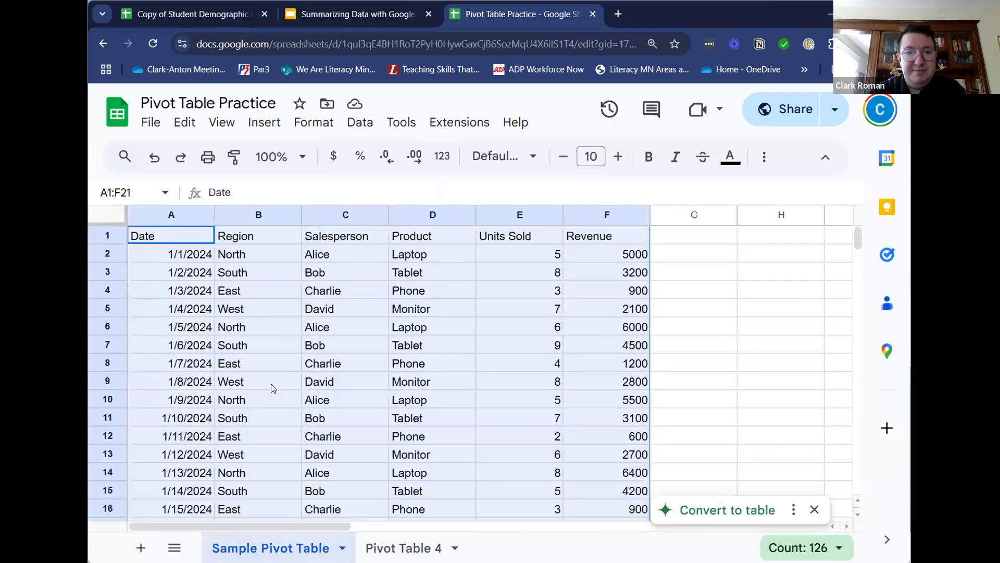
{"action": "left_click", "coordinate": [160, 229]}
{"action": "left_click", "coordinate": [243, 239]}
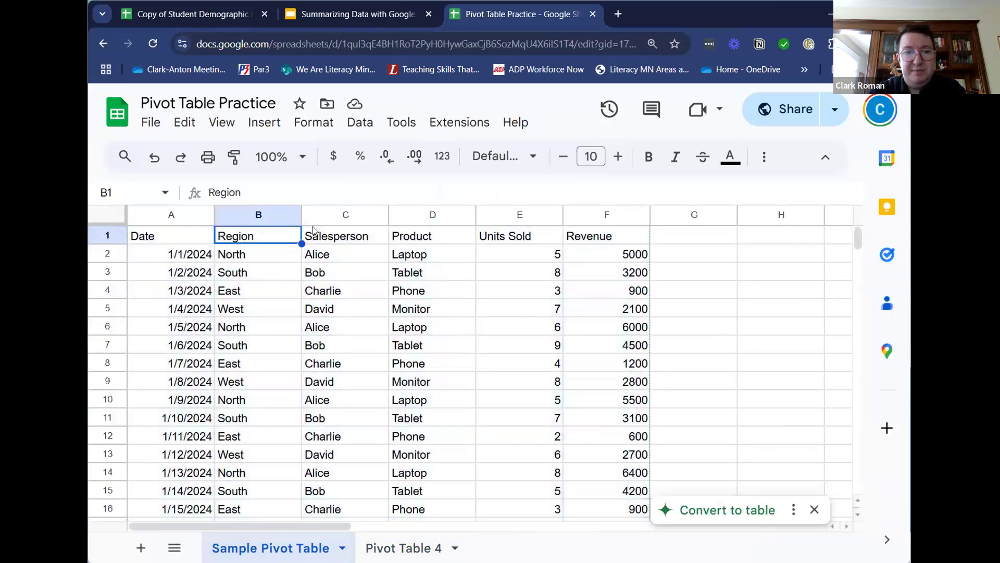
{"action": "left_click", "coordinate": [319, 234]}
{"action": "left_click", "coordinate": [403, 241]}
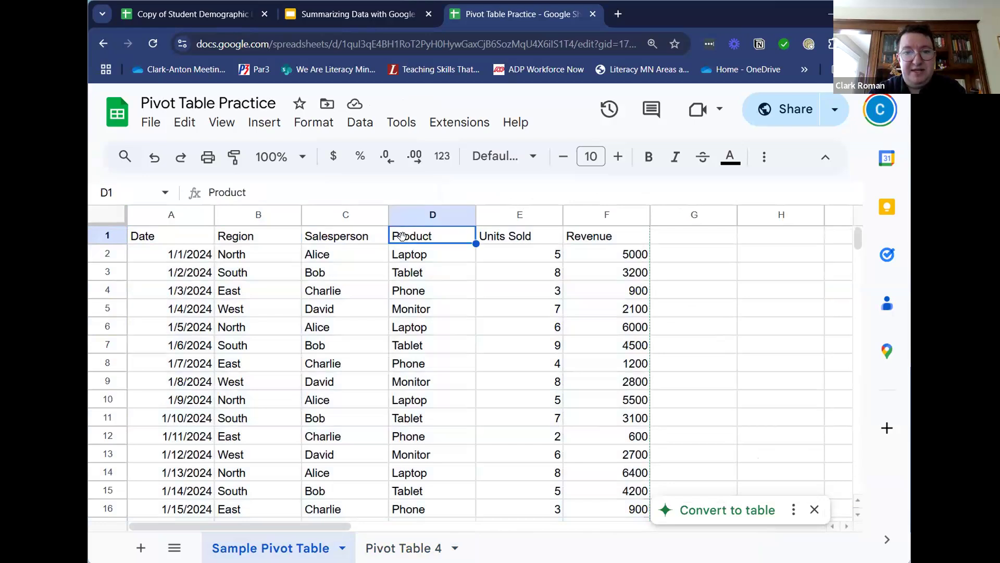
{"action": "left_click", "coordinate": [477, 243]}
{"action": "key", "text": "Right"}
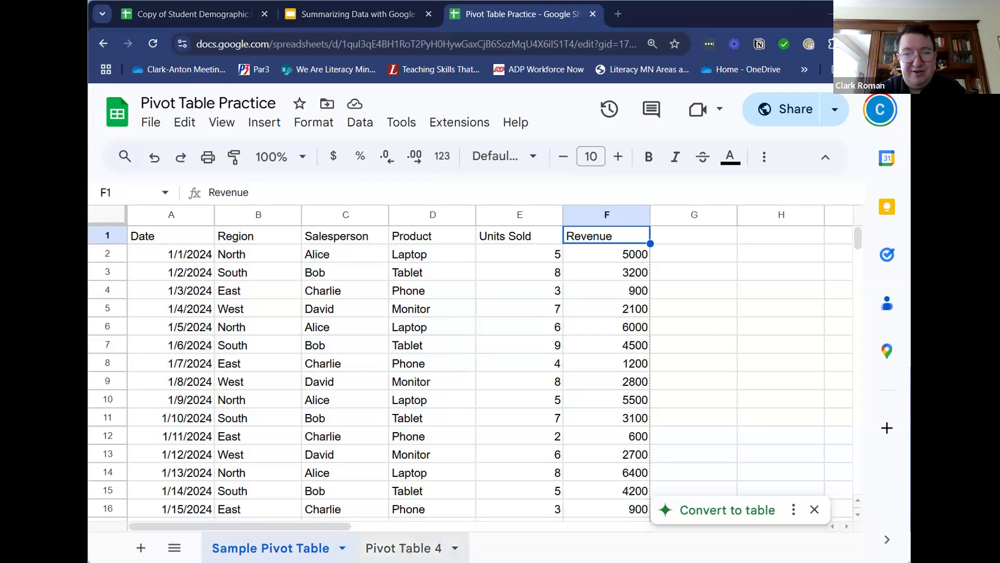
{"action": "left_click", "coordinate": [403, 547]}
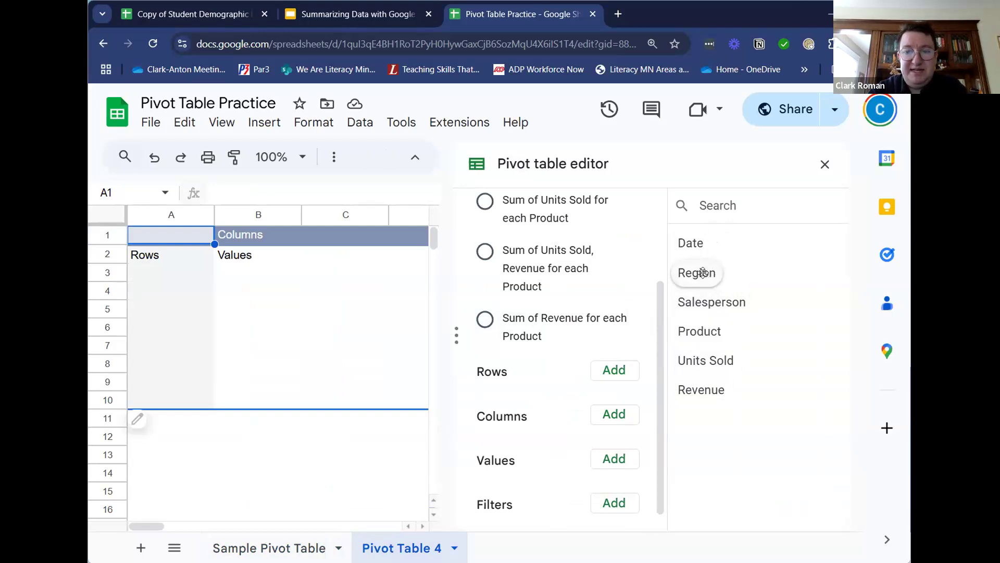
Step: Add the Region field to the pivot table's rows
{"action": "left_click_drag", "start_coordinate": [703, 273], "coordinate": [563, 398]}
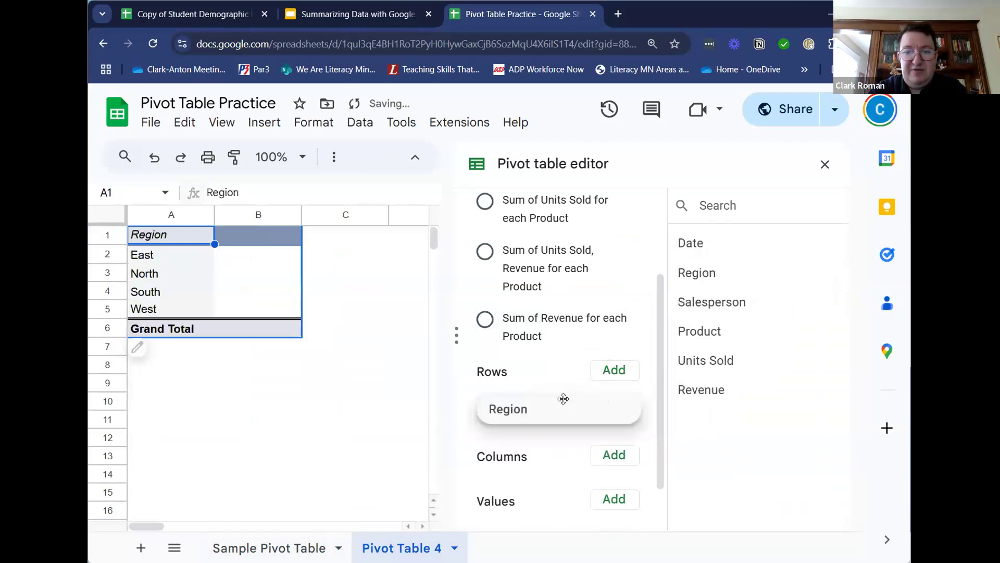
{"action": "left_click", "coordinate": [623, 370]}
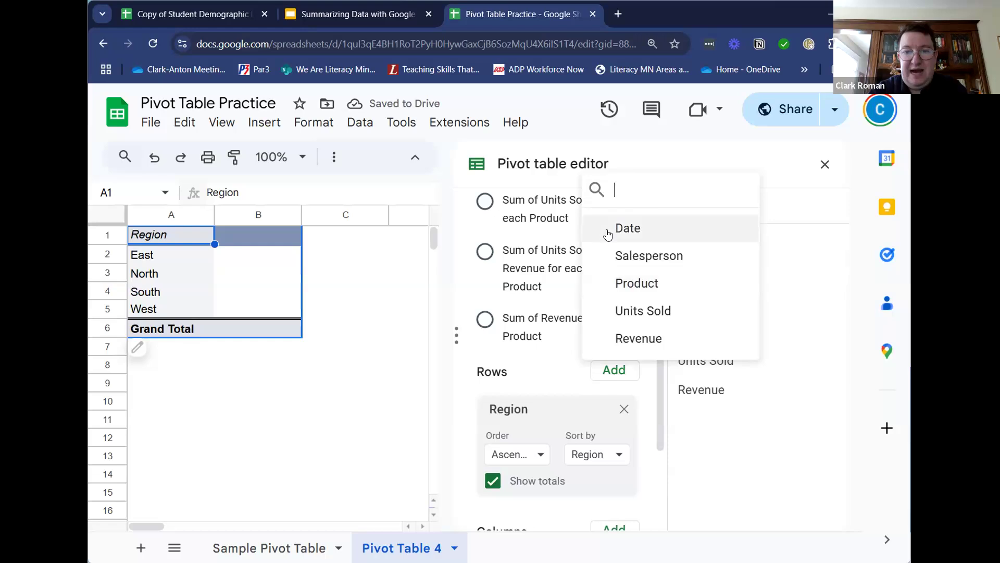
{"action": "left_click", "coordinate": [548, 382]}
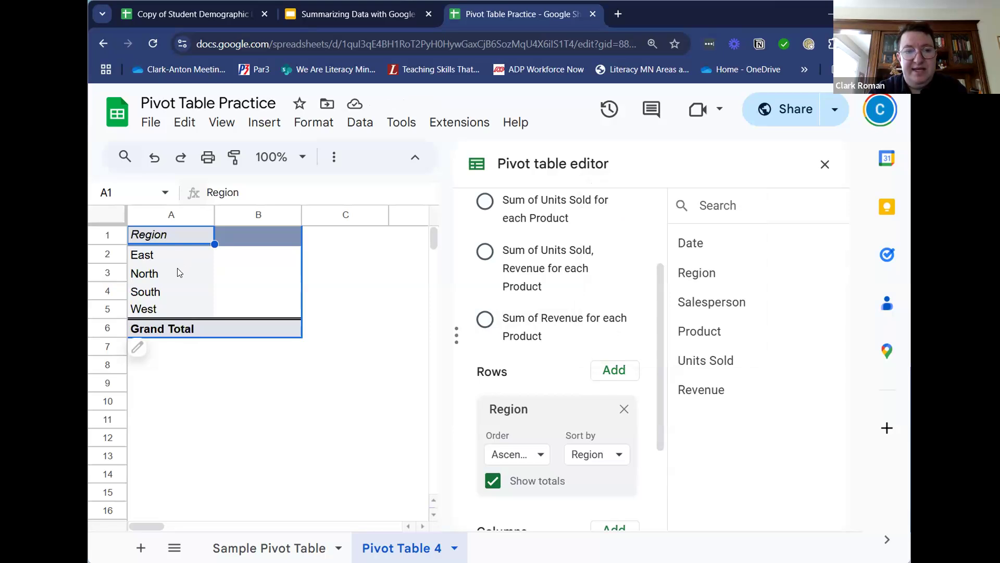
Step: Add the Units Sold field to the pivot table's values
{"action": "scroll", "coordinate": [541, 388], "scroll_direction": "down", "scroll_amount": 2}
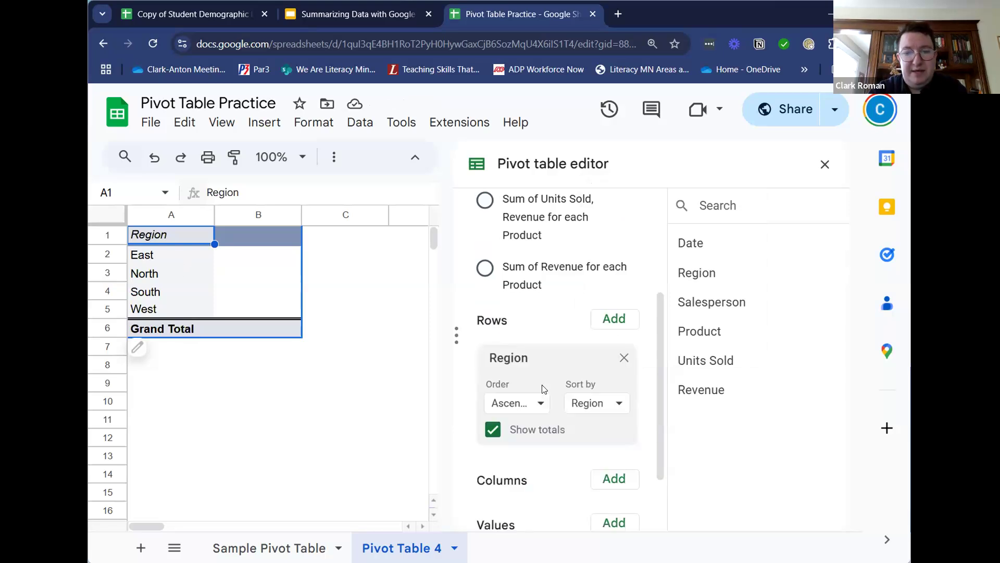
{"action": "scroll", "coordinate": [542, 389], "scroll_direction": "down", "scroll_amount": 2}
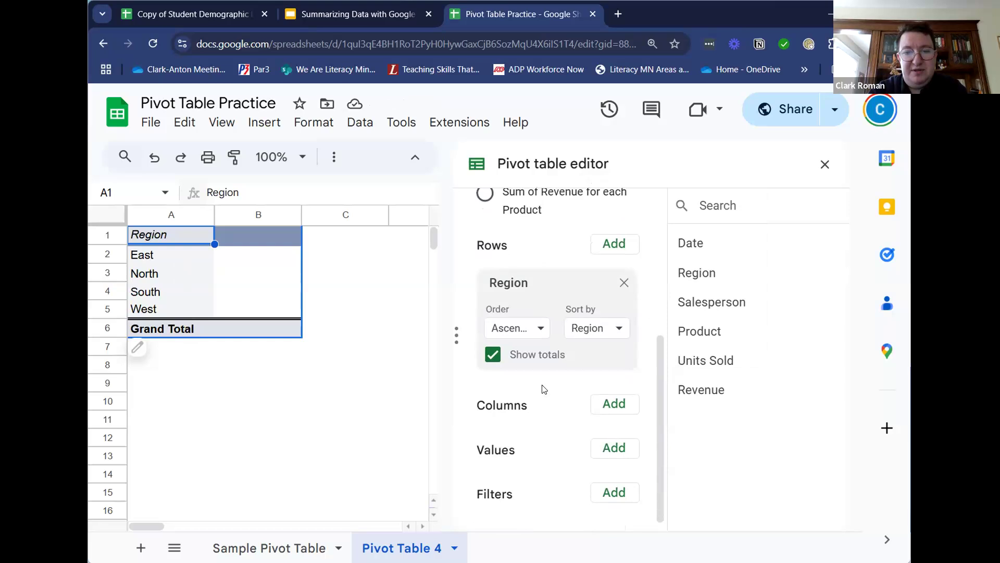
{"action": "scroll", "coordinate": [558, 401], "scroll_direction": "down", "scroll_amount": 1}
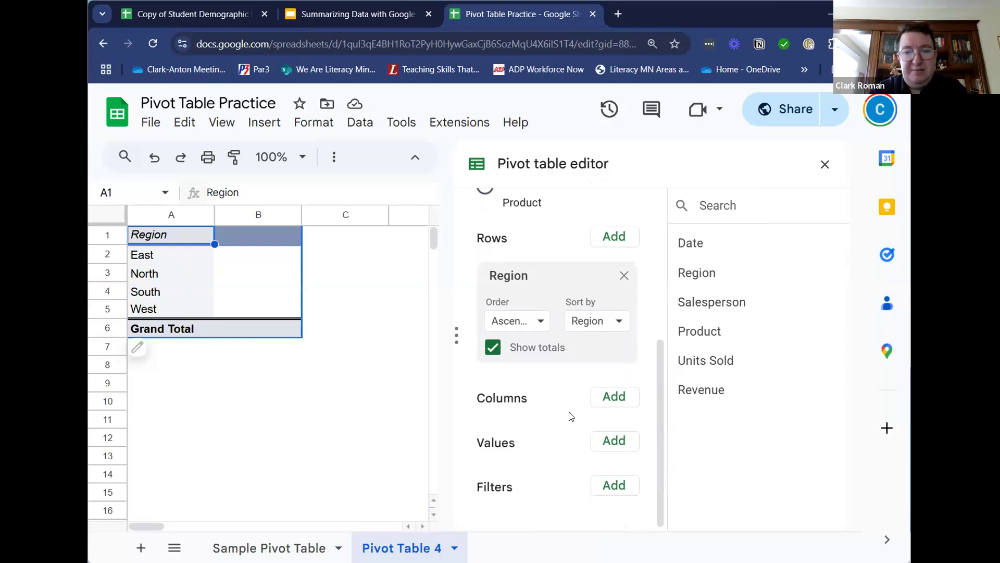
{"action": "left_click", "coordinate": [614, 442]}
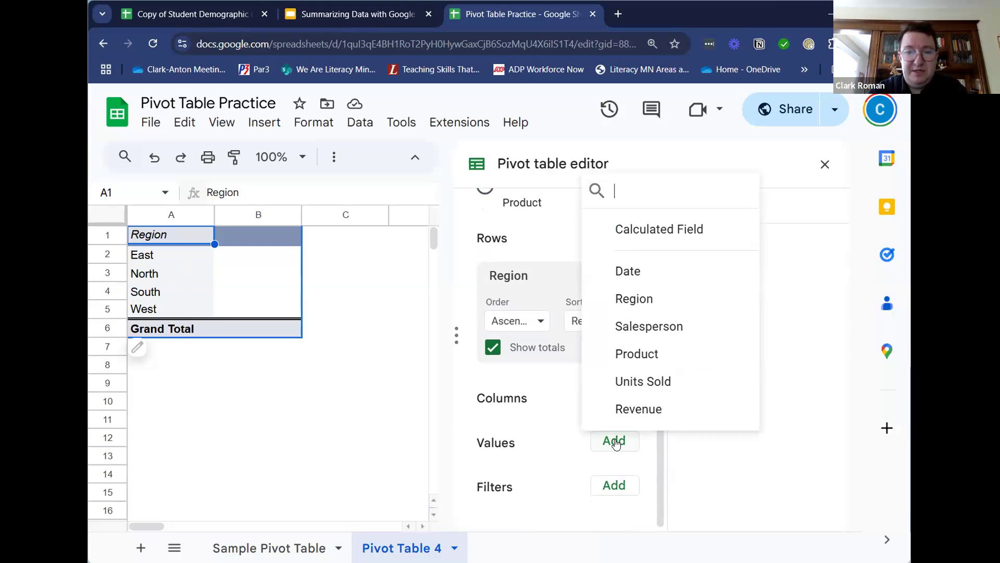
{"action": "left_click", "coordinate": [643, 386]}
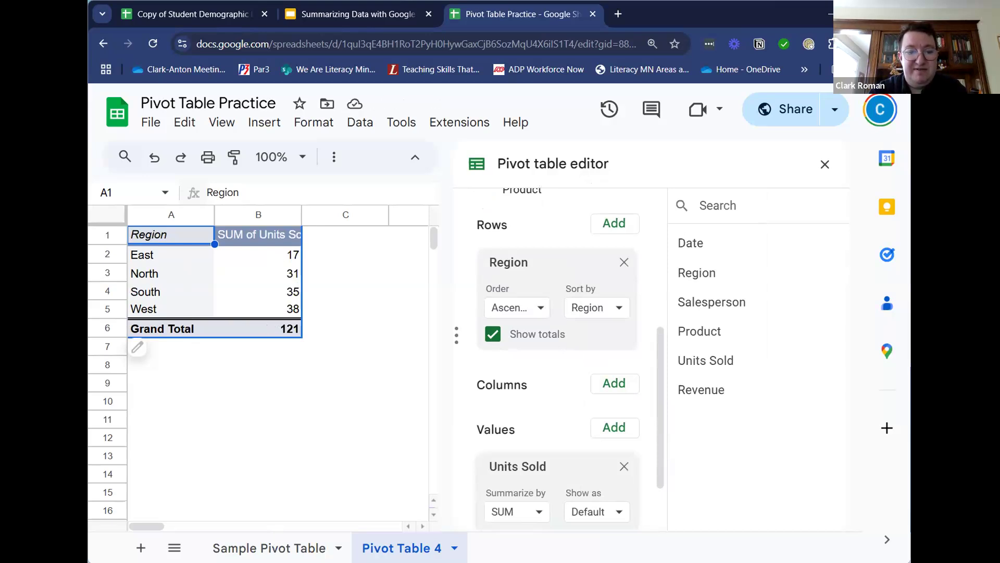
Step: Compare the pivot table with its source data, and examine the Summarize by options for the Units Sold values
{"action": "left_click", "coordinate": [345, 547]}
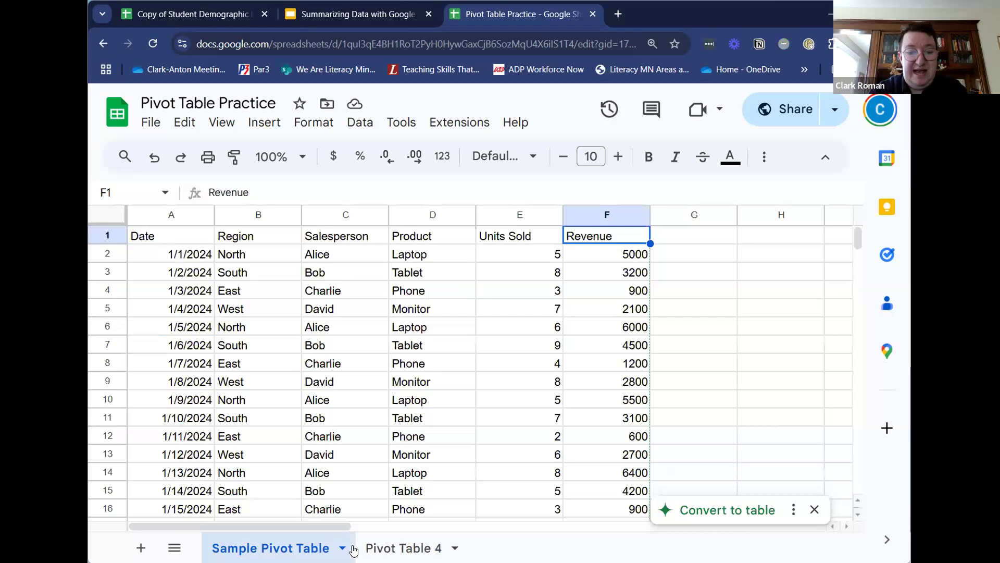
{"action": "left_click", "coordinate": [401, 547]}
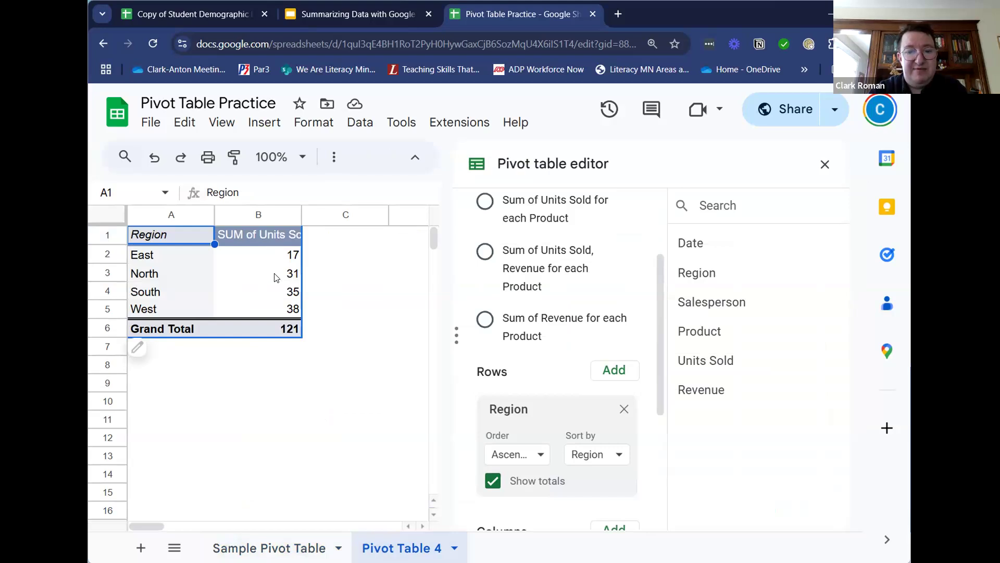
{"action": "scroll", "coordinate": [492, 401], "scroll_direction": "down", "scroll_amount": 2}
{"action": "scroll", "coordinate": [490, 399], "scroll_direction": "down", "scroll_amount": 2}
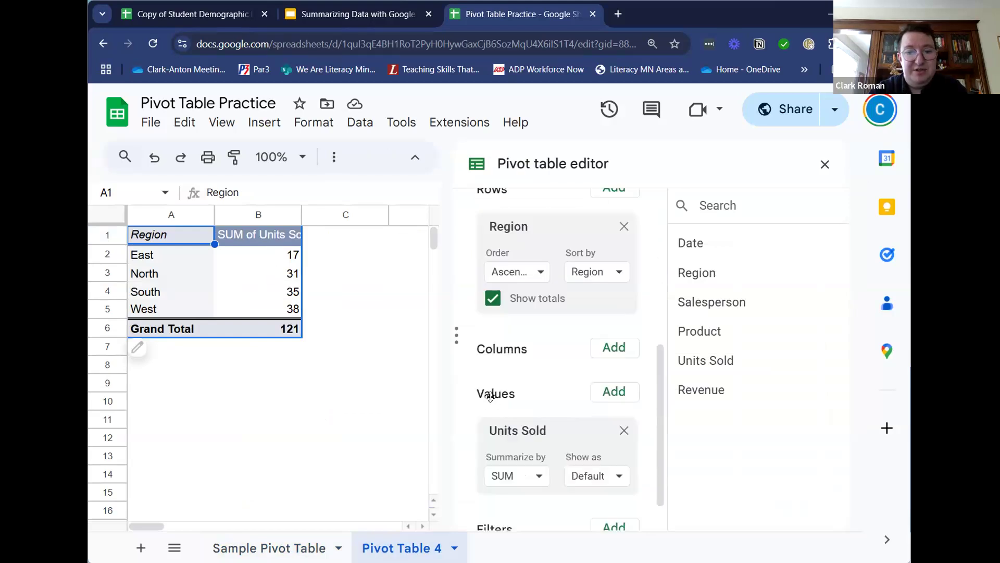
{"action": "left_click", "coordinate": [538, 452]}
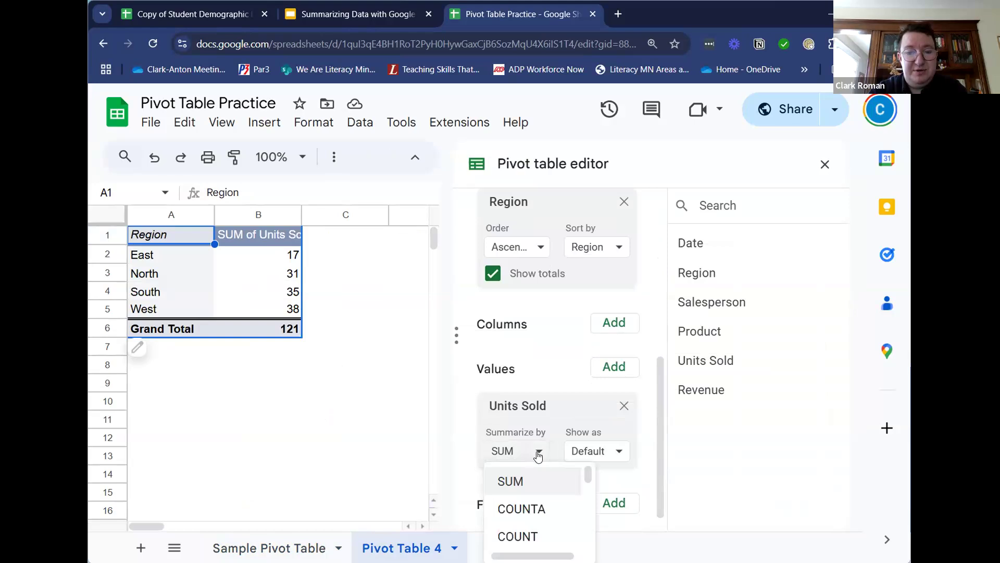
{"action": "scroll", "coordinate": [537, 423], "scroll_direction": "down", "scroll_amount": 1}
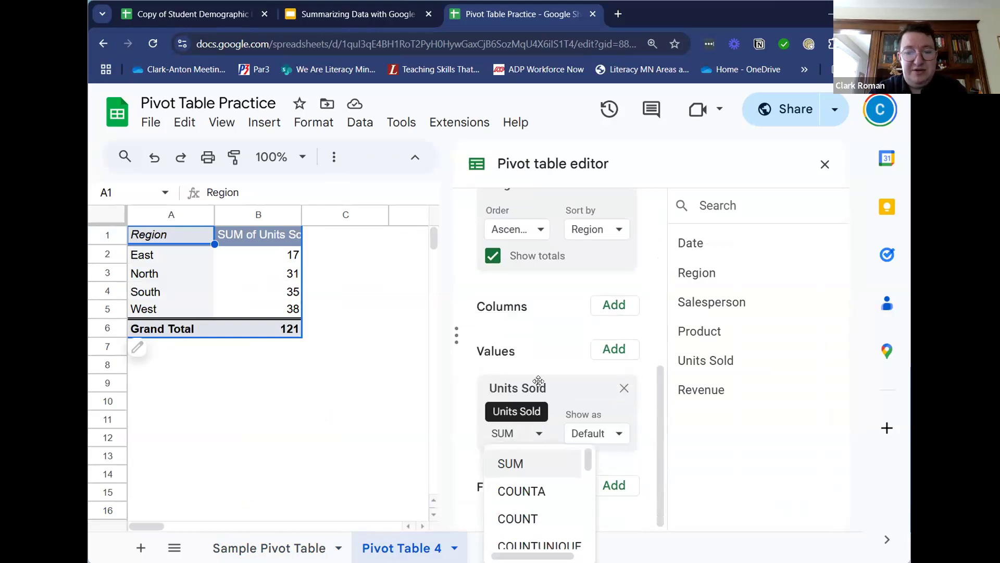
{"action": "scroll", "coordinate": [538, 500], "scroll_direction": "down", "scroll_amount": 3}
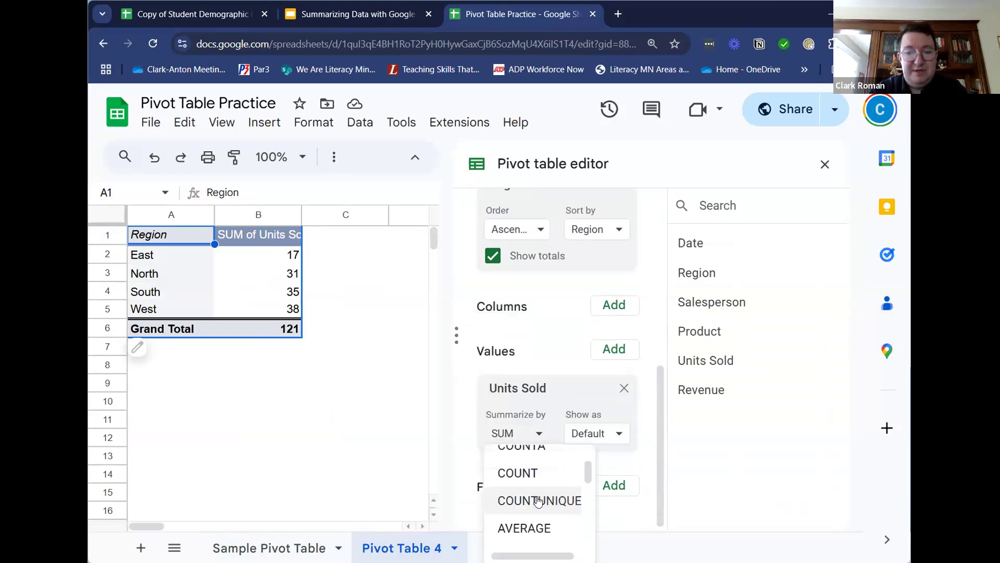
{"action": "left_click", "coordinate": [530, 372]}
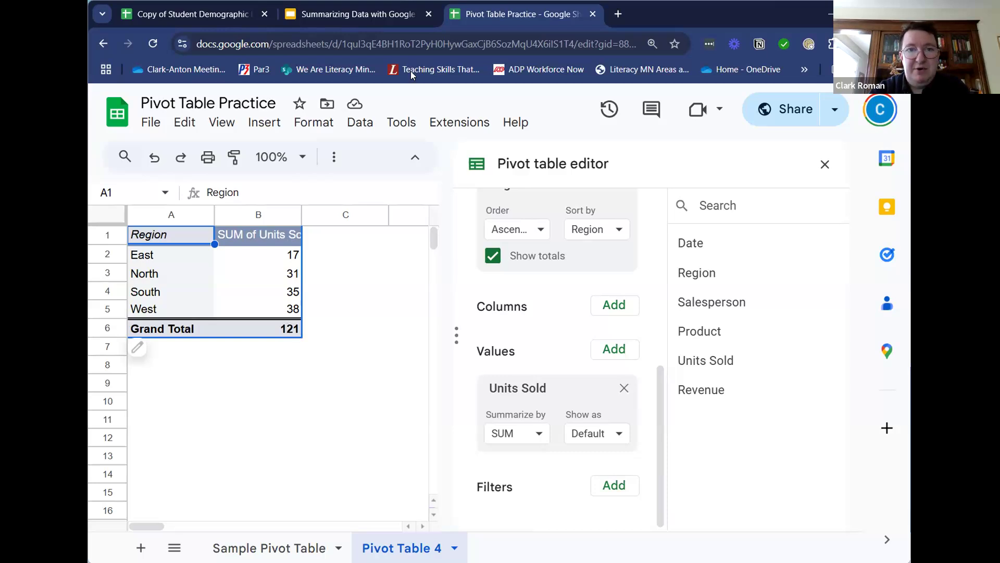
Step: Check the Inserting a Pivot Table slide in the Google Slides presentation, and review the source data in the Sample Pivot Table sheet
{"action": "left_click", "coordinate": [386, 12]}
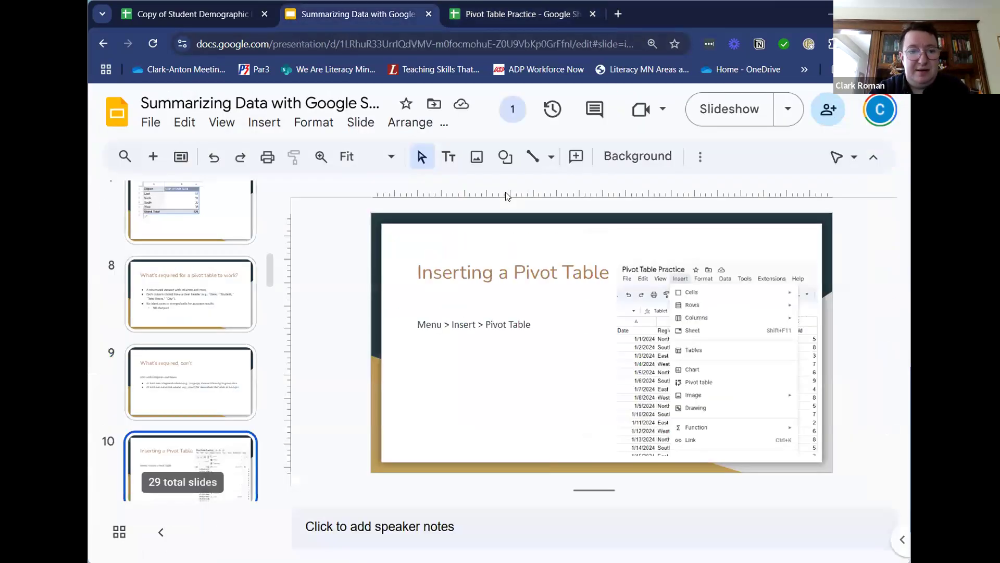
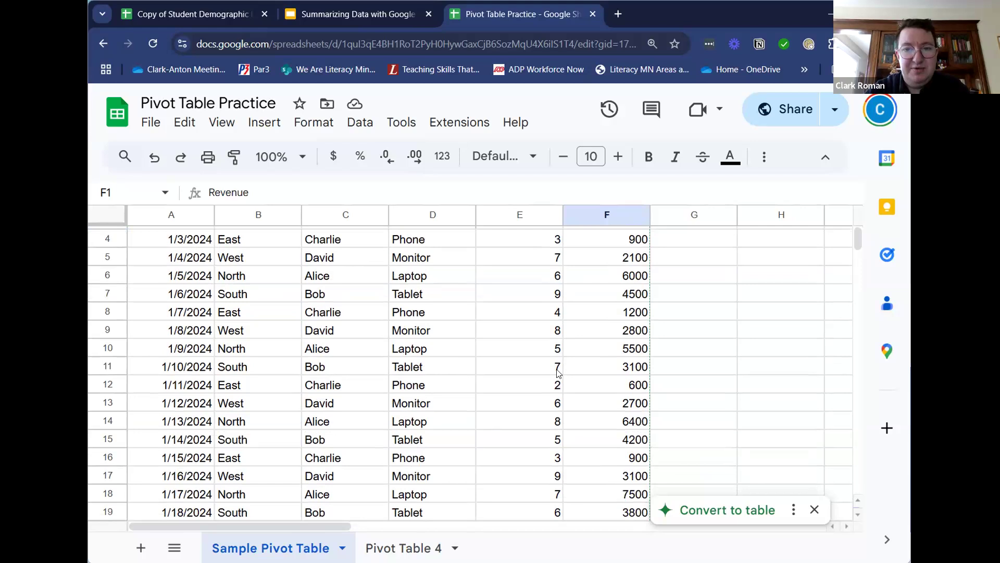
{"action": "scroll", "coordinate": [558, 371], "scroll_direction": "up", "scroll_amount": 2}
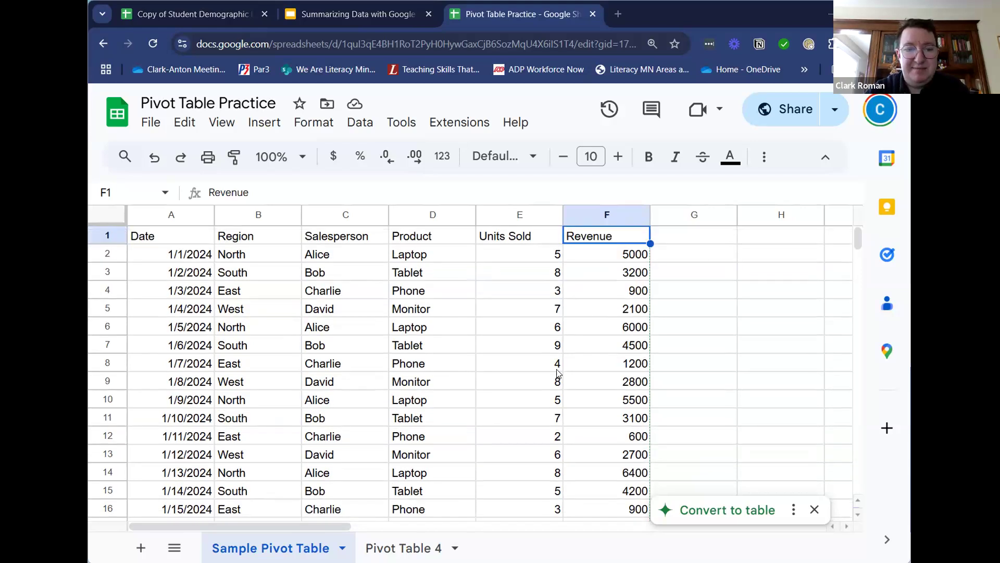
Step: Review the sales records in the Sample Pivot Table sheet, from the header row down to the last entry in row 21
{"action": "scroll", "coordinate": [558, 372], "scroll_direction": "down", "scroll_amount": 1}
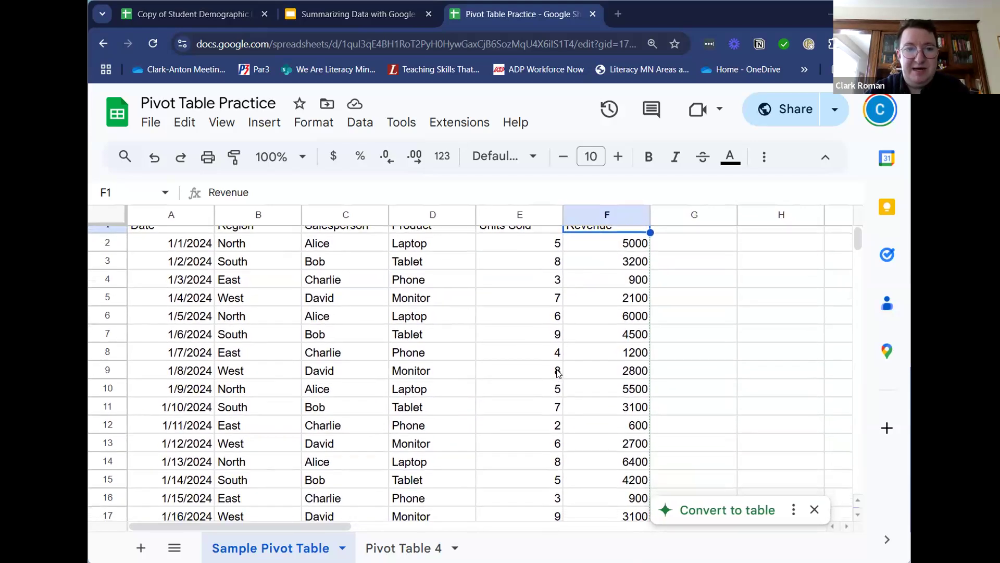
{"action": "scroll", "coordinate": [469, 290], "scroll_direction": "up", "scroll_amount": 1}
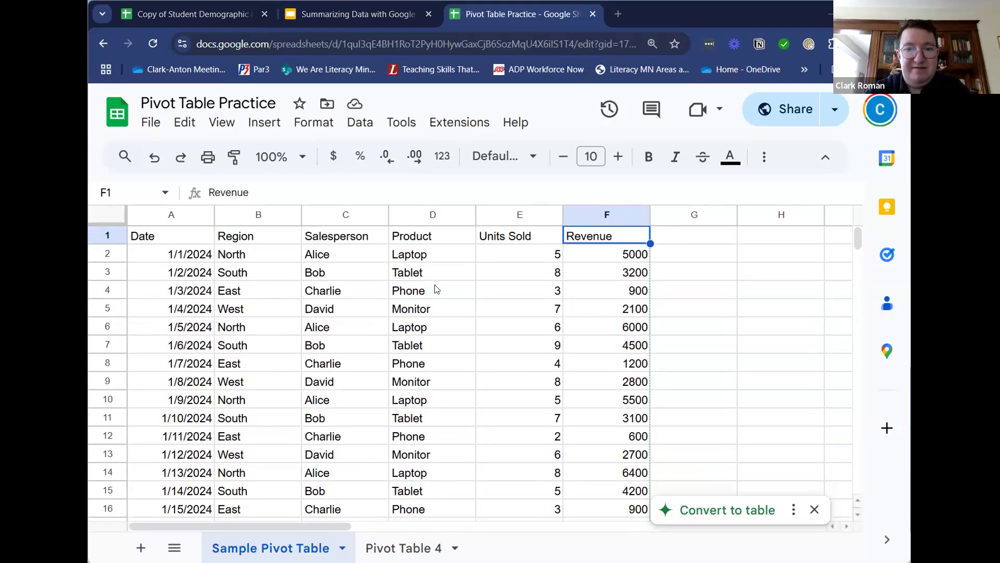
{"action": "scroll", "coordinate": [436, 289], "scroll_direction": "down", "scroll_amount": 3}
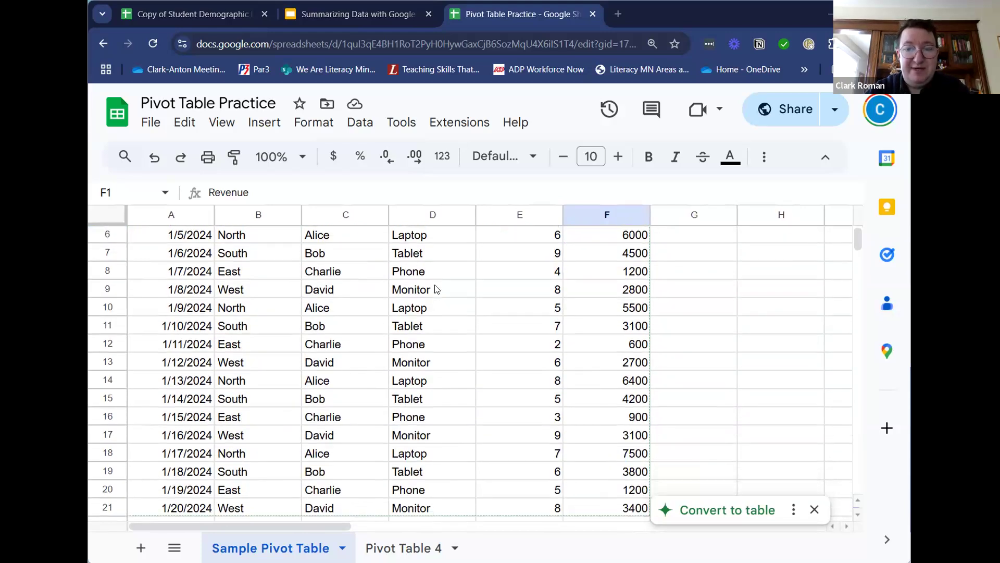
{"action": "scroll", "coordinate": [436, 289], "scroll_direction": "down", "scroll_amount": 2}
{"action": "scroll", "coordinate": [462, 340], "scroll_direction": "down", "scroll_amount": 1}
{"action": "scroll", "coordinate": [466, 340], "scroll_direction": "up", "scroll_amount": 3}
{"action": "scroll", "coordinate": [465, 340], "scroll_direction": "up", "scroll_amount": 1}
{"action": "scroll", "coordinate": [466, 340], "scroll_direction": "up", "scroll_amount": 1}
{"action": "scroll", "coordinate": [465, 340], "scroll_direction": "down", "scroll_amount": 5}
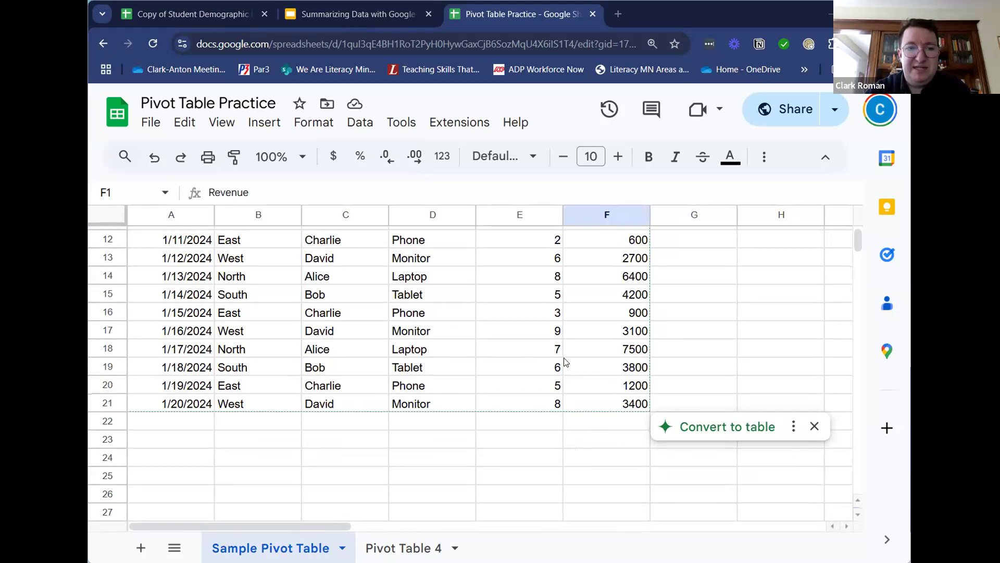
{"action": "scroll", "coordinate": [446, 363], "scroll_direction": "up", "scroll_amount": 4}
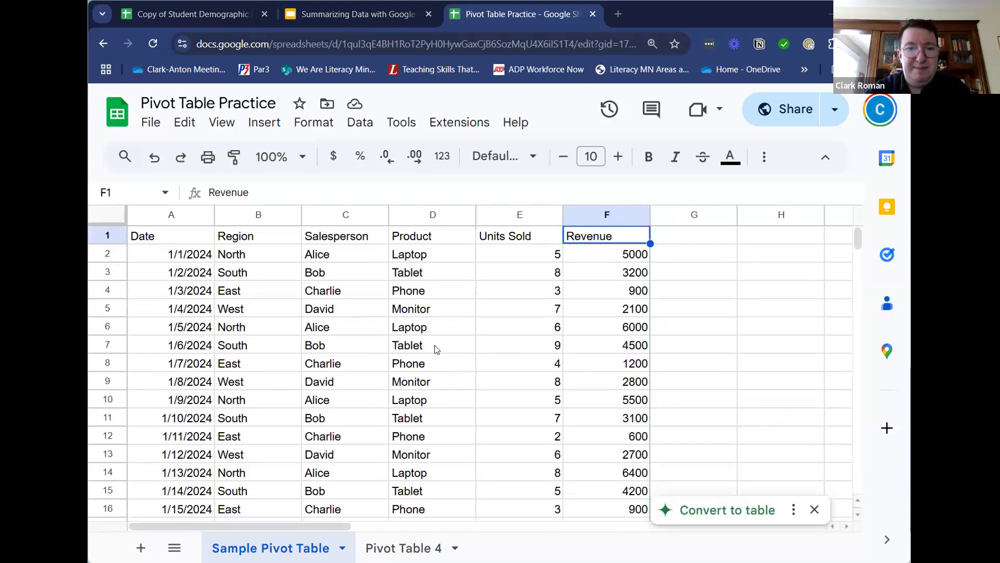
Step: Create a pivot table in a new sheet from the data range 'Sample Pivot Table'!A1:F21
{"action": "left_click", "coordinate": [262, 123]}
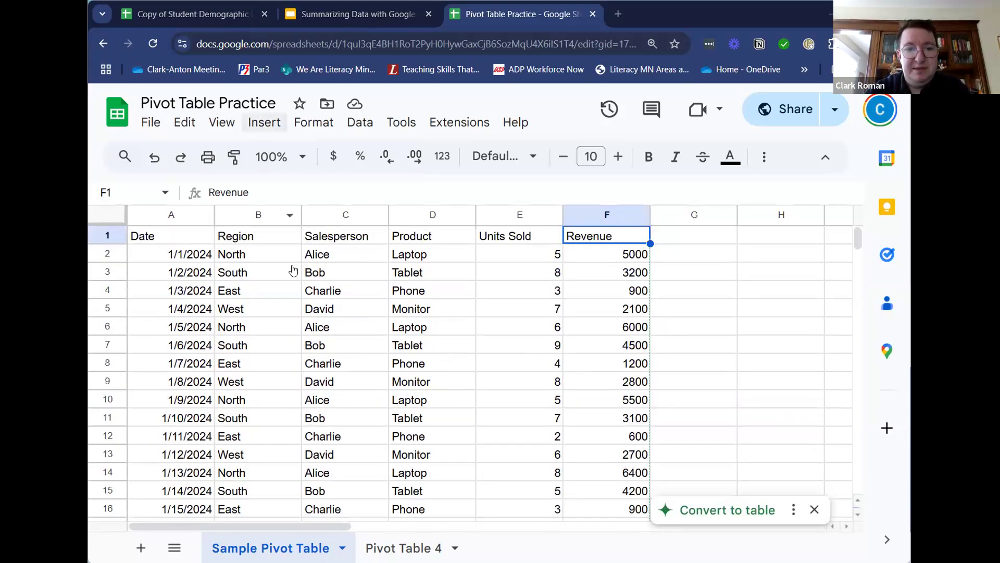
{"action": "left_click", "coordinate": [294, 344]}
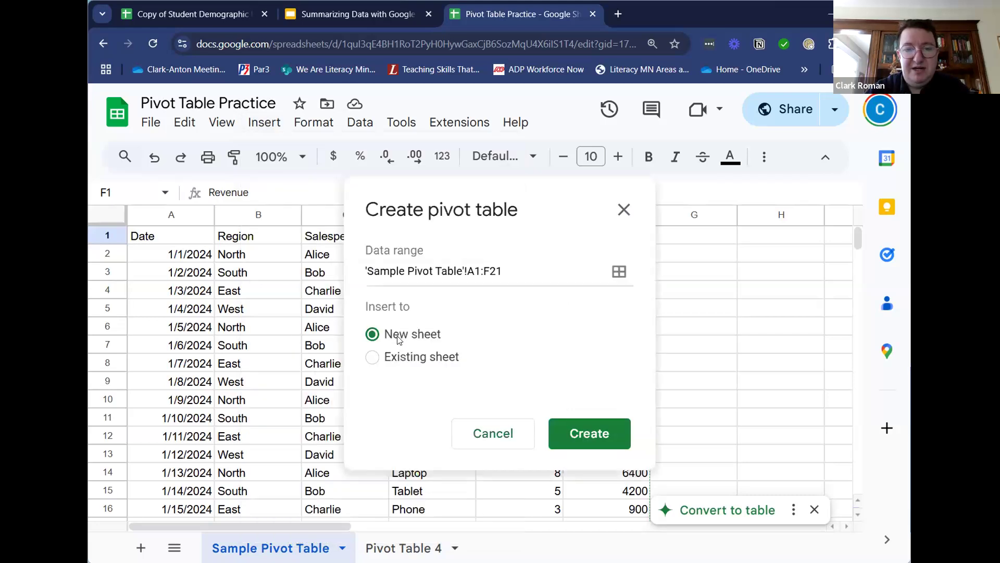
{"action": "left_click", "coordinate": [581, 434]}
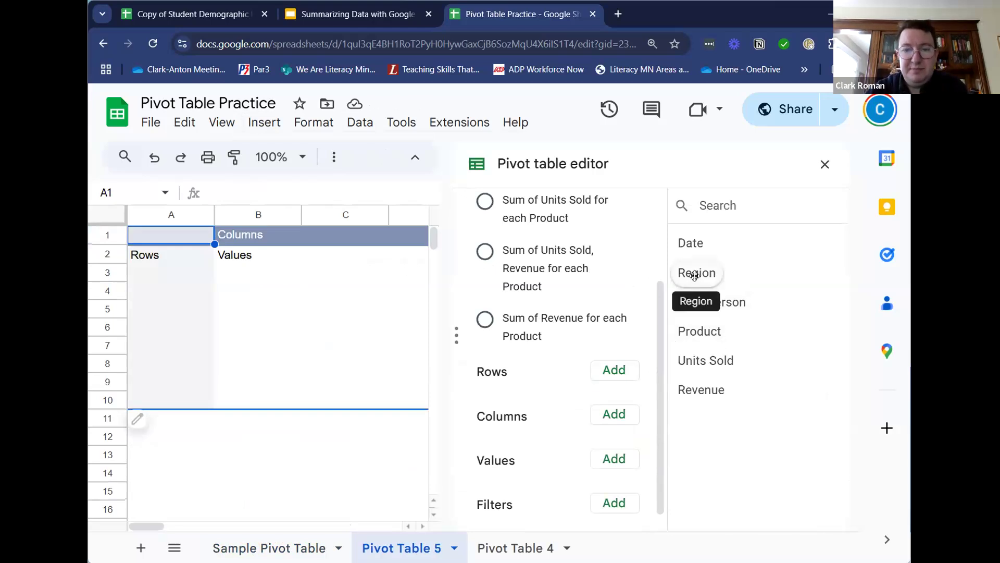
Step: Add the Region field to the new pivot table's rows and the Revenue field to its values
{"action": "left_click", "coordinate": [625, 370]}
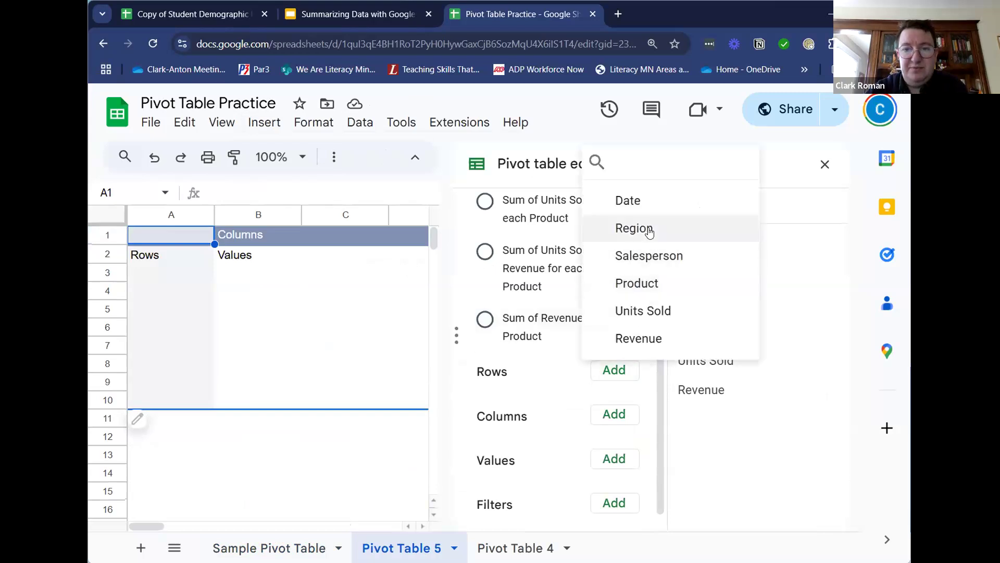
{"action": "left_click", "coordinate": [618, 229]}
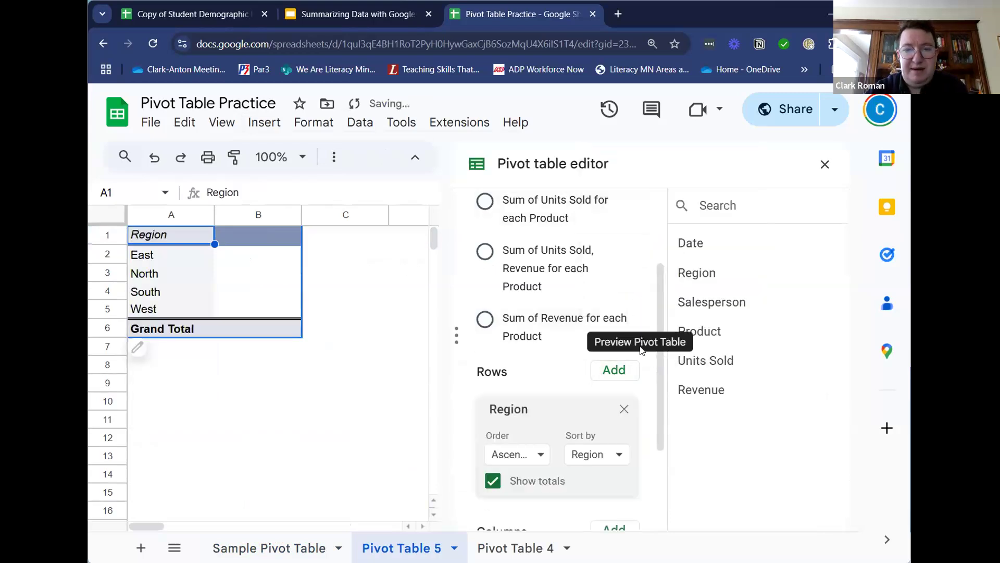
{"action": "scroll", "coordinate": [659, 375], "scroll_direction": "down", "scroll_amount": 3}
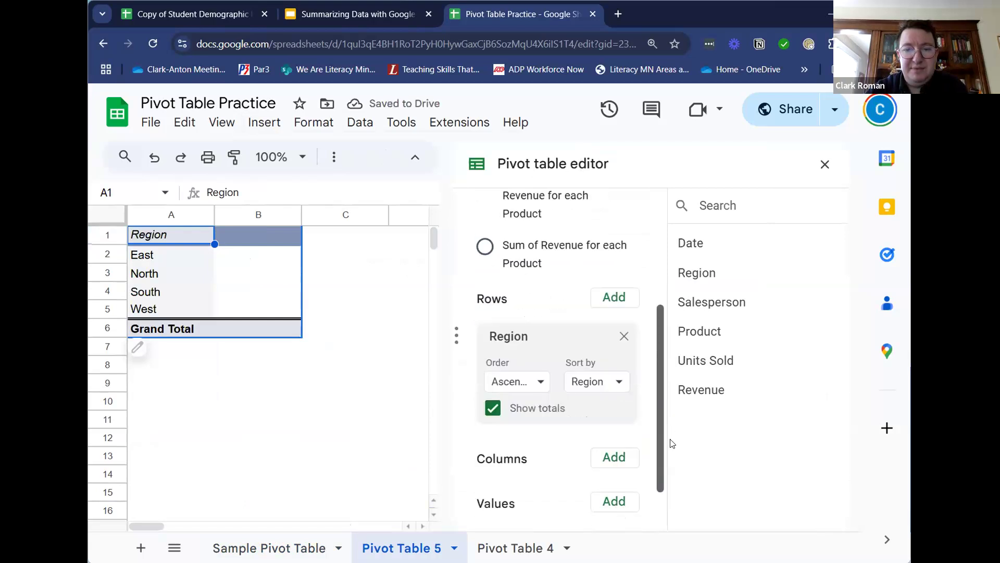
{"action": "left_click", "coordinate": [630, 446]}
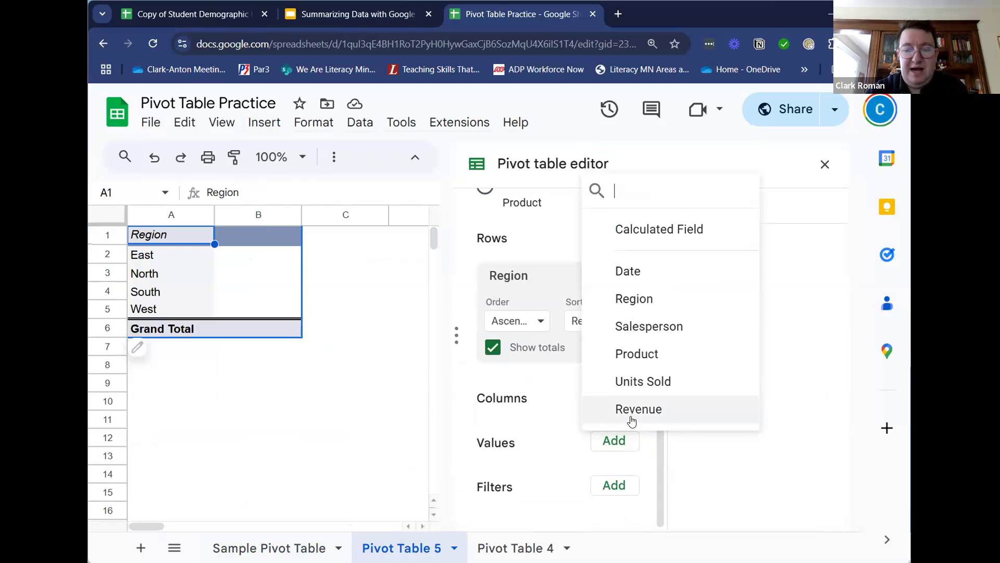
{"action": "left_click", "coordinate": [632, 420]}
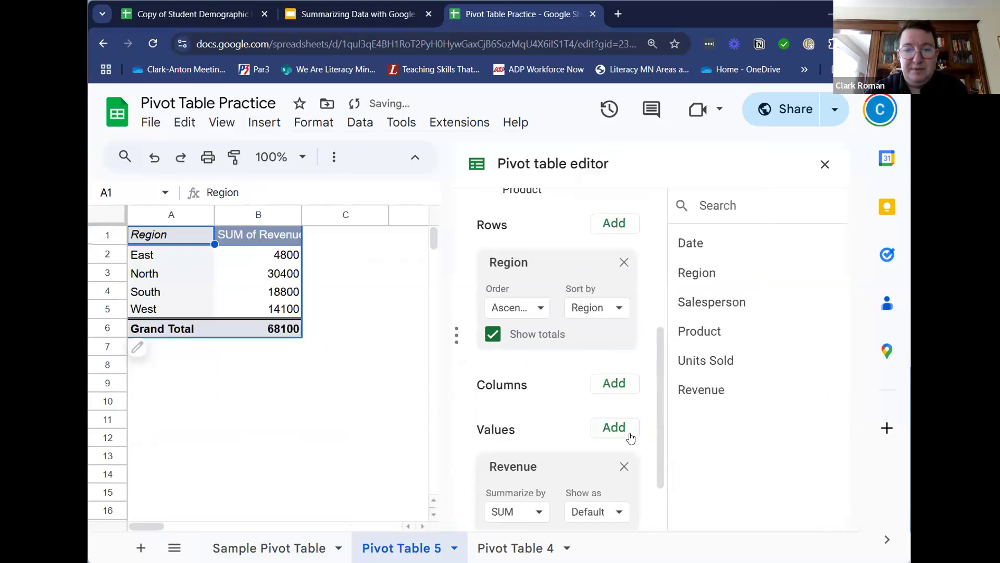
{"action": "scroll", "coordinate": [628, 441], "scroll_direction": "down", "scroll_amount": 1}
{"action": "scroll", "coordinate": [629, 441], "scroll_direction": "down", "scroll_amount": 2}
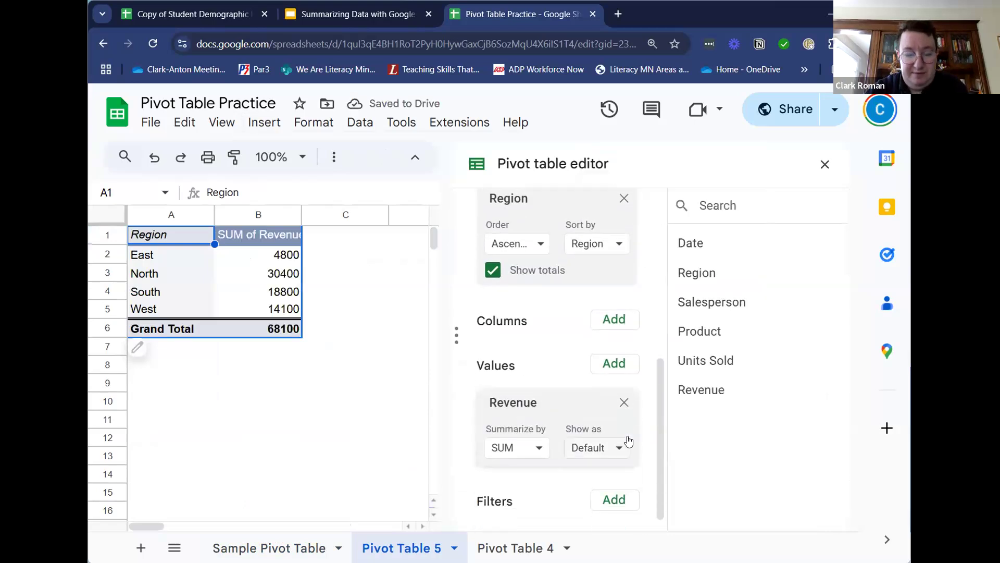
Step: Check the Summarize by options for Revenue, and examine the grand total and the West, South and North revenue sums
{"action": "left_click", "coordinate": [539, 437]}
{"action": "left_click", "coordinate": [539, 438]}
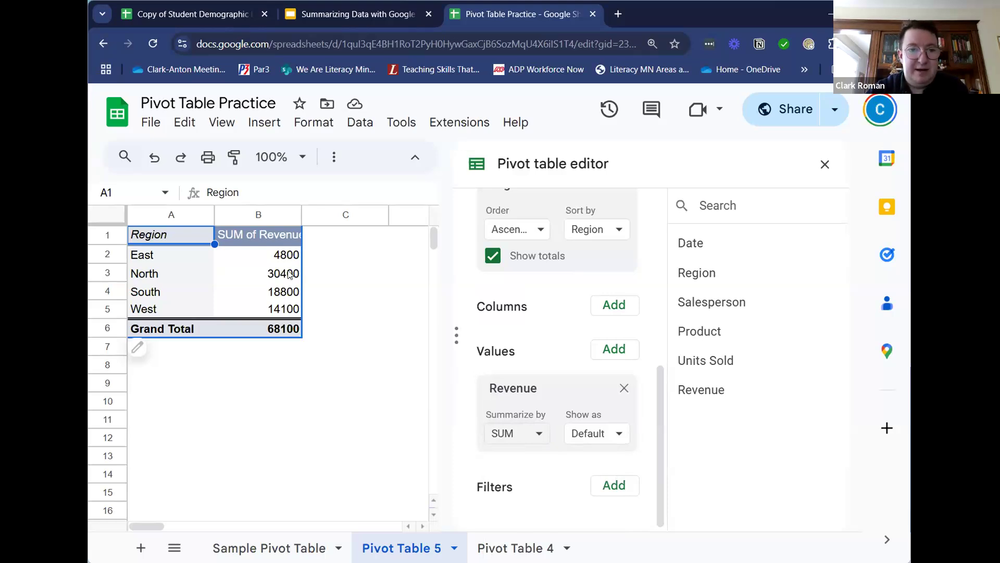
{"action": "left_click", "coordinate": [271, 332]}
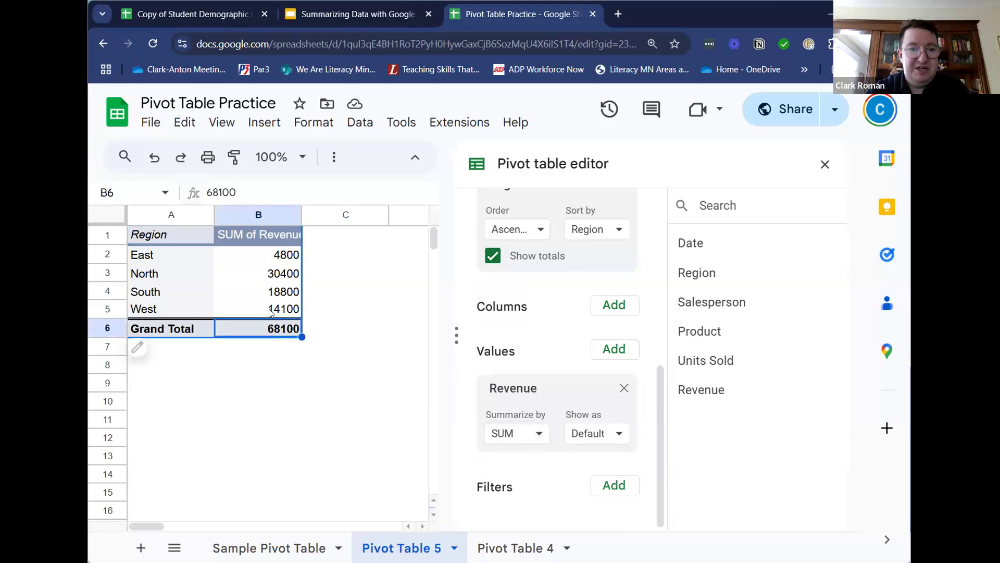
{"action": "left_click", "coordinate": [271, 313]}
{"action": "left_click", "coordinate": [270, 295]}
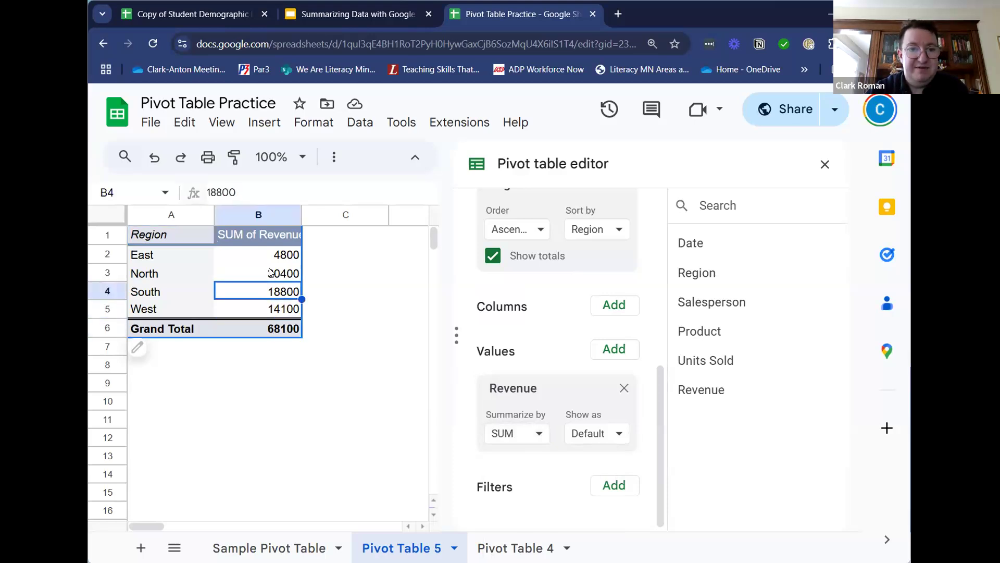
{"action": "left_click", "coordinate": [270, 273]}
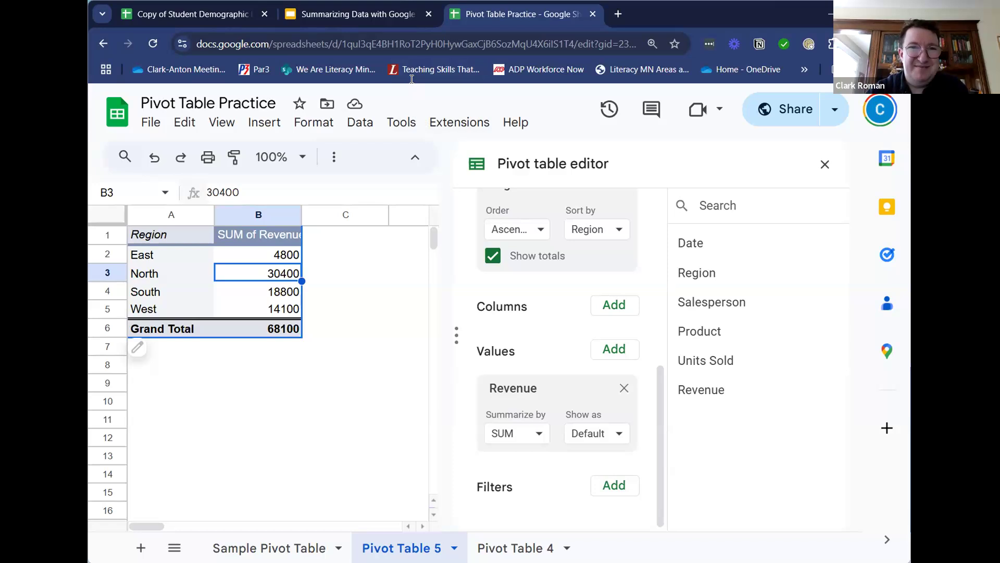
Step: Switch to the Google Slides presentation and view the Total Revenue by Region example and the Total Revenue by Product practice slide
{"action": "mouse_move", "coordinate": [379, 14]}
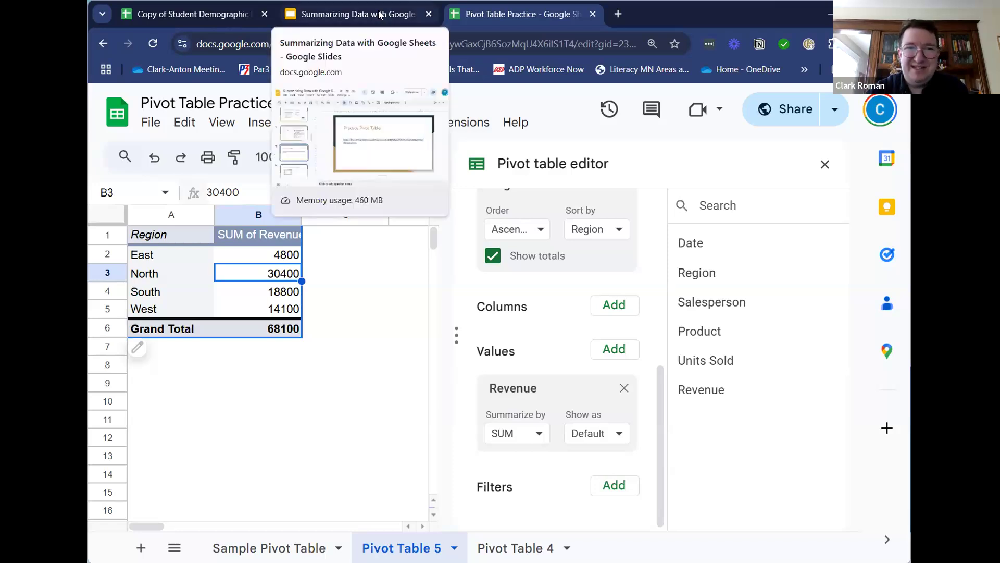
{"action": "left_click", "coordinate": [380, 15]}
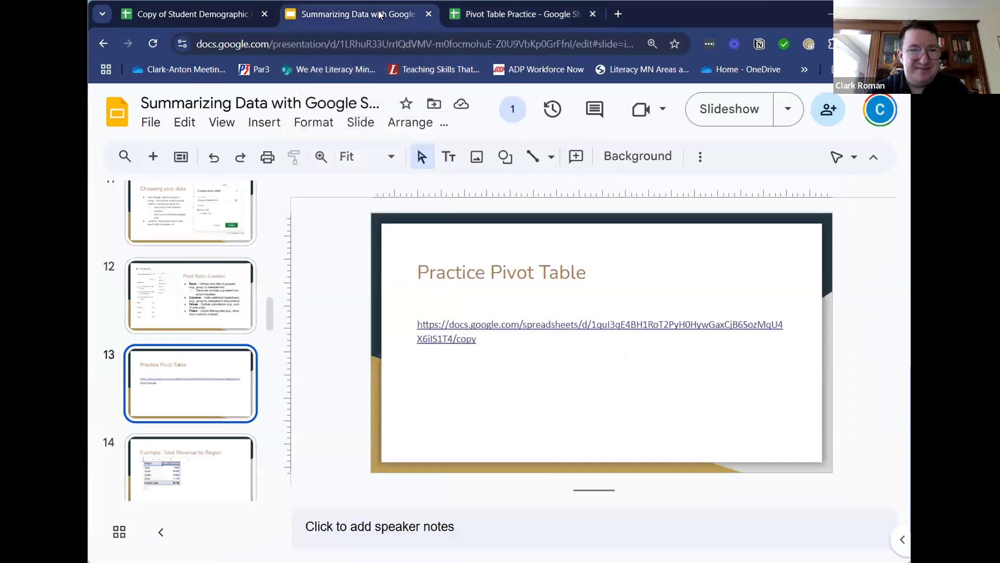
{"action": "left_click", "coordinate": [216, 468]}
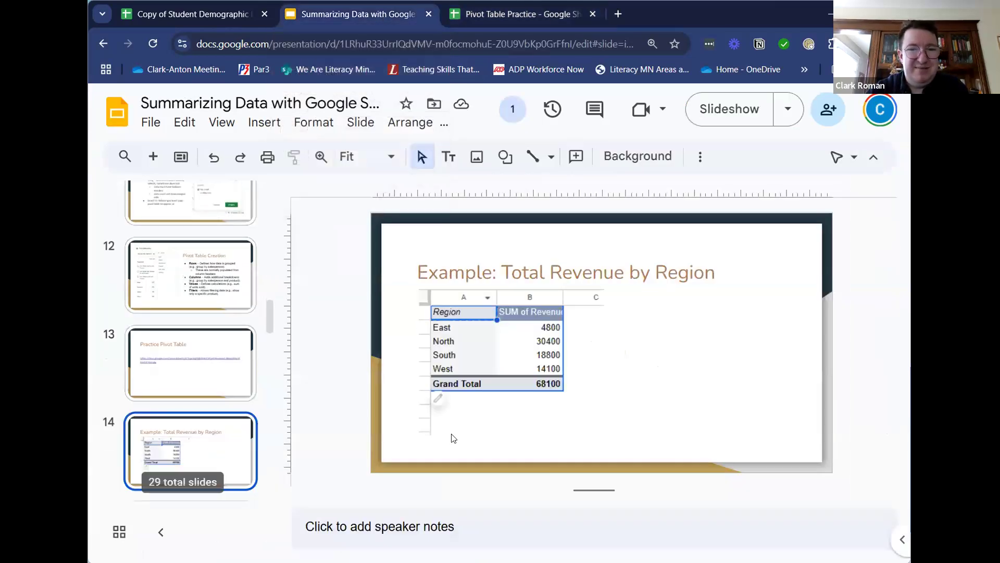
{"action": "scroll", "coordinate": [267, 438], "scroll_direction": "down", "scroll_amount": 3}
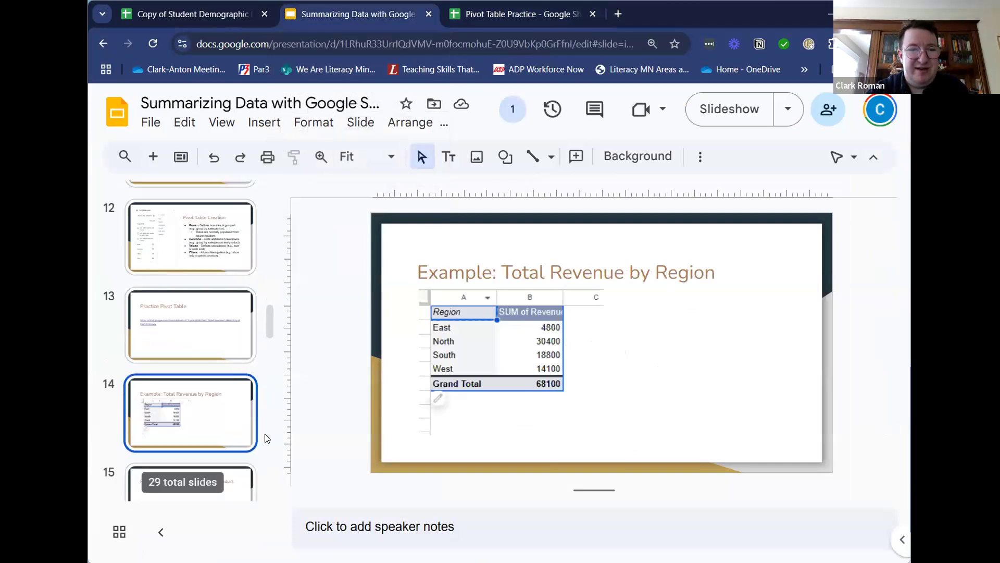
{"action": "left_click", "coordinate": [233, 423]}
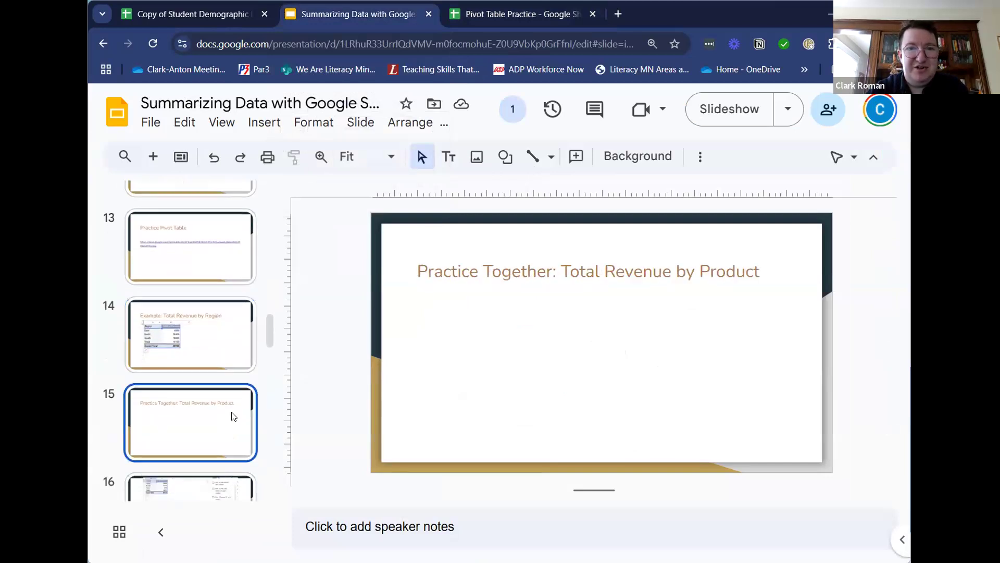
Step: Return to the Pivot Table Practice spreadsheet and clear all fields from the revenue-by-region pivot table
{"action": "left_click", "coordinate": [496, 14]}
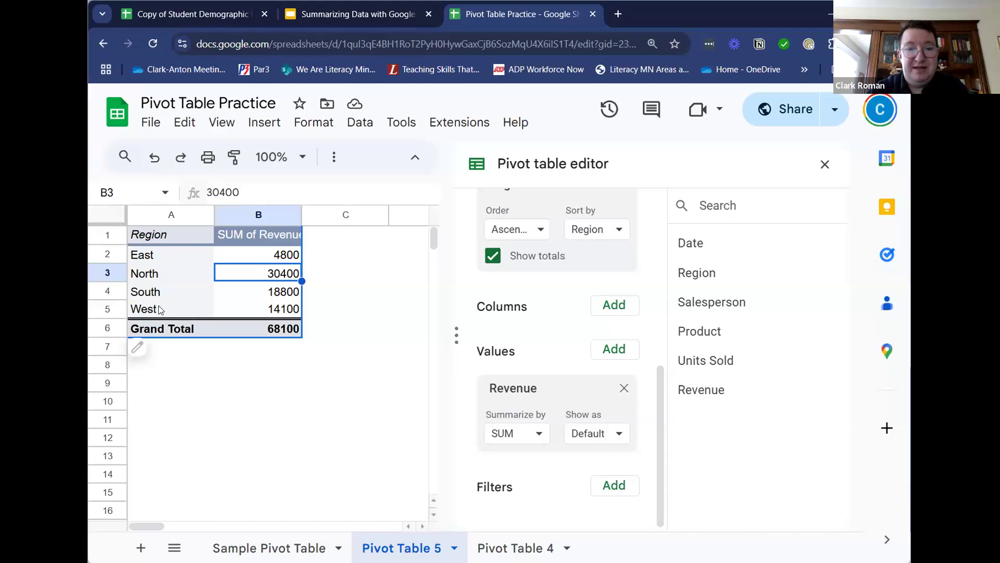
{"action": "scroll", "coordinate": [550, 369], "scroll_direction": "up", "scroll_amount": 2}
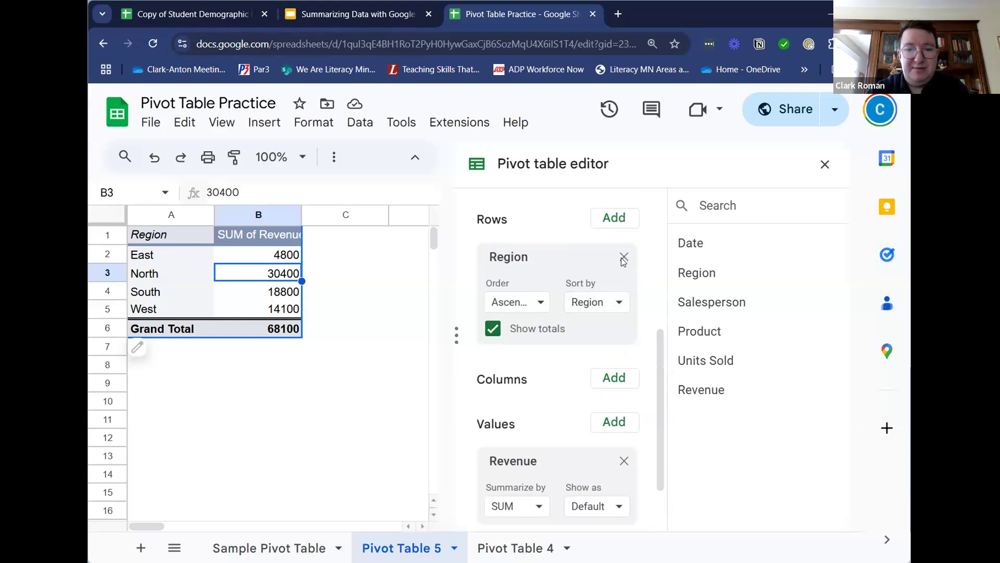
{"action": "scroll", "coordinate": [625, 260], "scroll_direction": "up", "scroll_amount": 3}
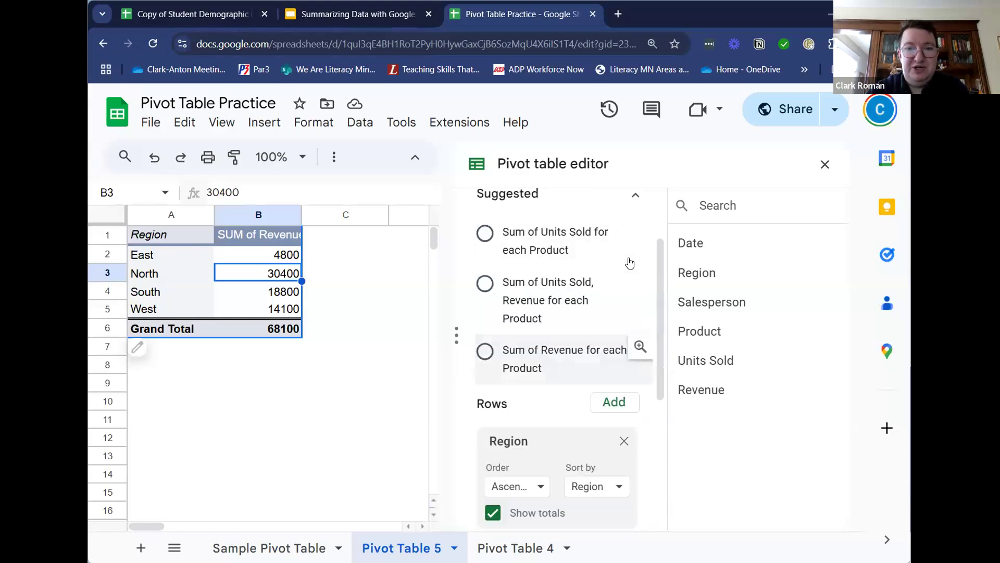
{"action": "scroll", "coordinate": [630, 262], "scroll_direction": "up", "scroll_amount": 2}
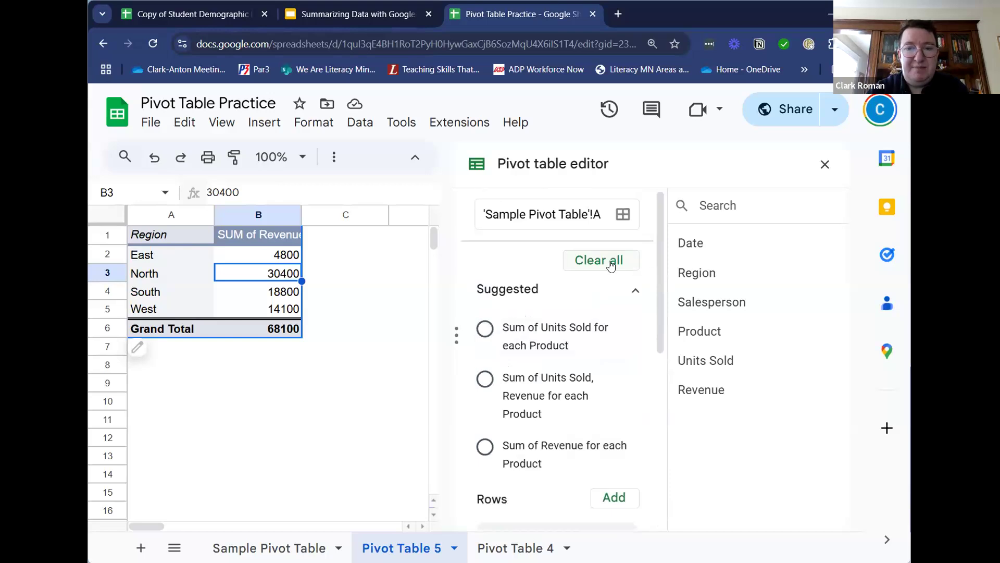
{"action": "left_click", "coordinate": [612, 266]}
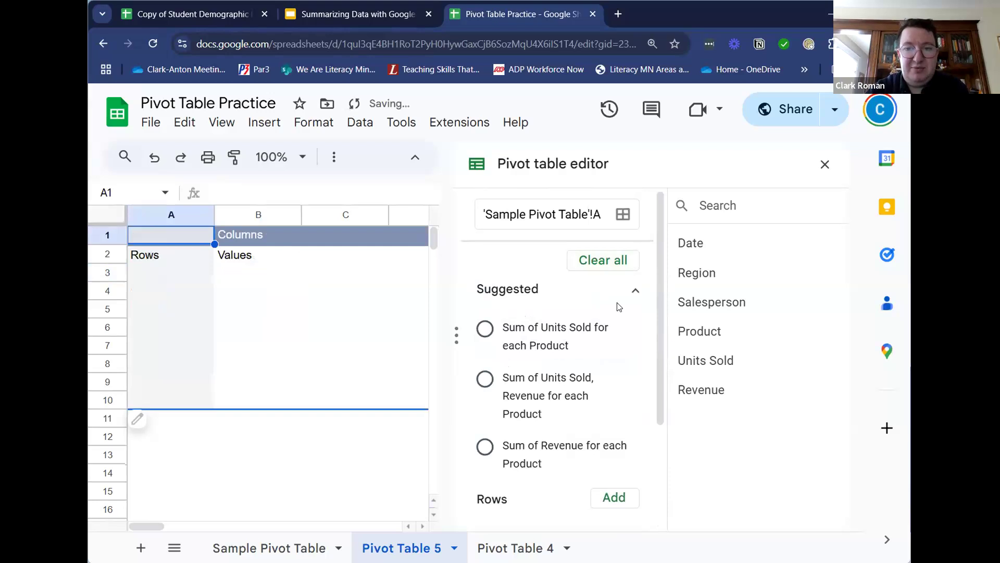
Step: Add the Product field to the empty pivot table's rows
{"action": "scroll", "coordinate": [619, 307], "scroll_direction": "down", "scroll_amount": 2}
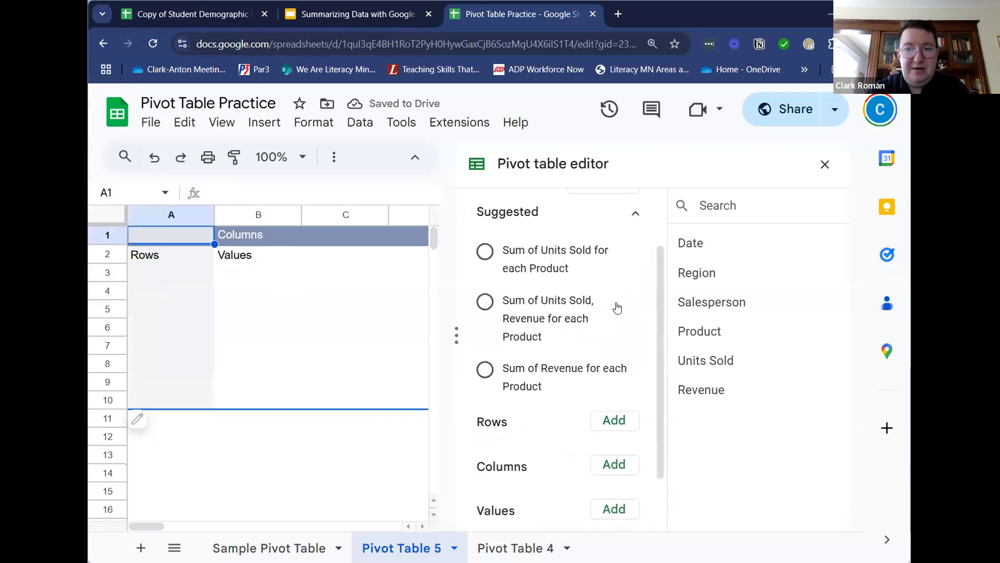
{"action": "scroll", "coordinate": [618, 308], "scroll_direction": "down", "scroll_amount": 2}
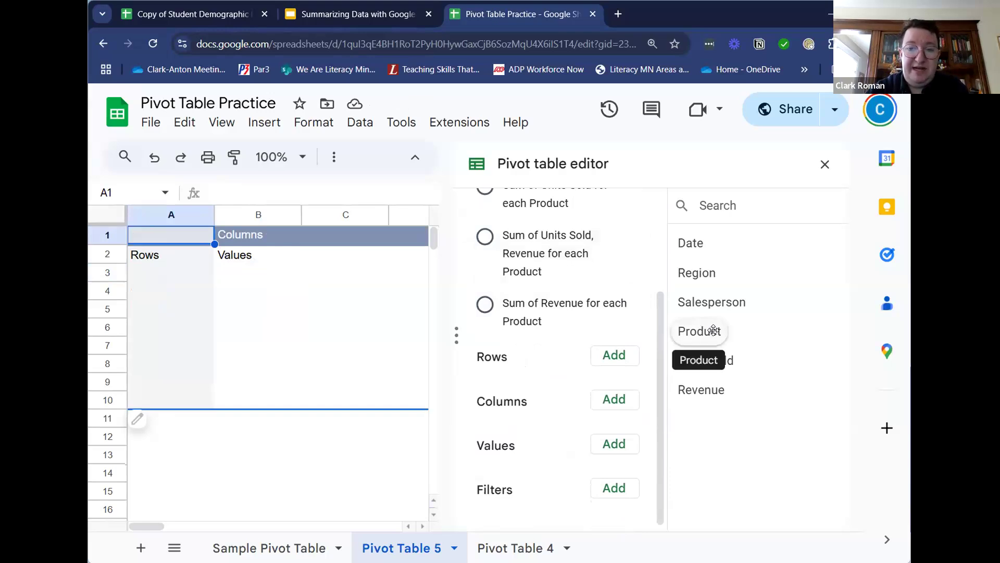
{"action": "left_click_drag", "start_coordinate": [714, 330], "coordinate": [524, 380]}
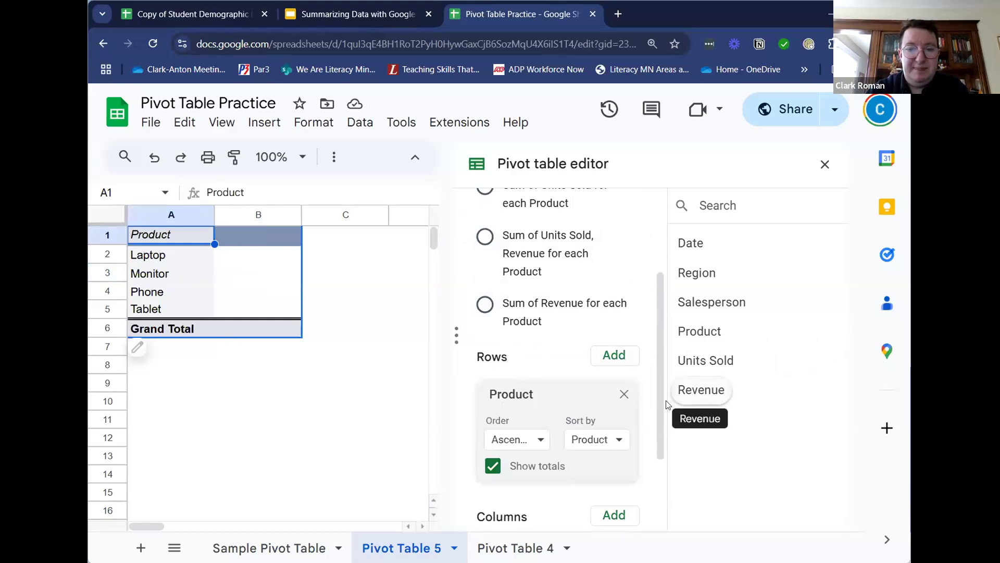
Step: Add the Revenue field to the product pivot table's values and check its summary settings
{"action": "left_click_drag", "start_coordinate": [660, 400], "coordinate": [661, 475]}
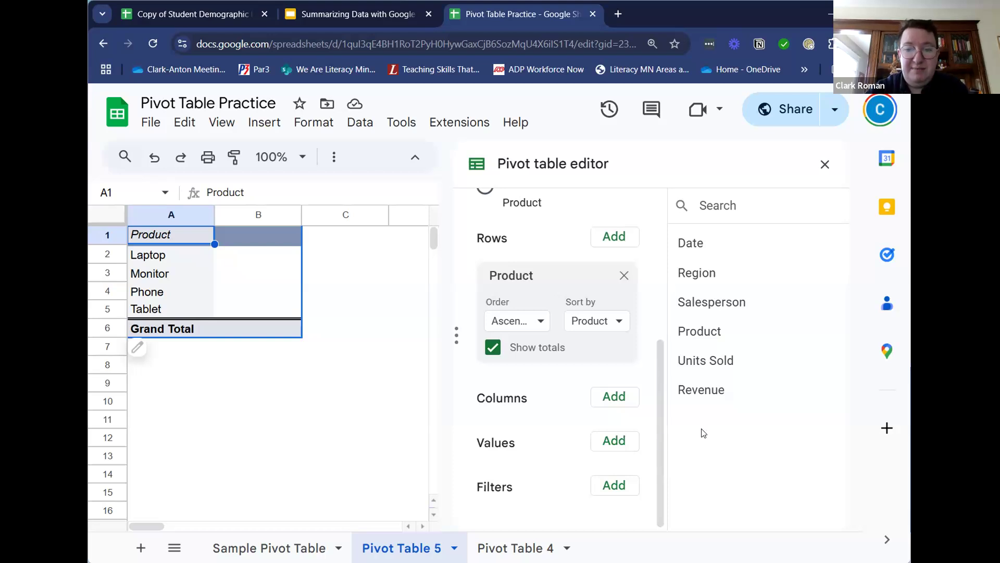
{"action": "left_click", "coordinate": [621, 443]}
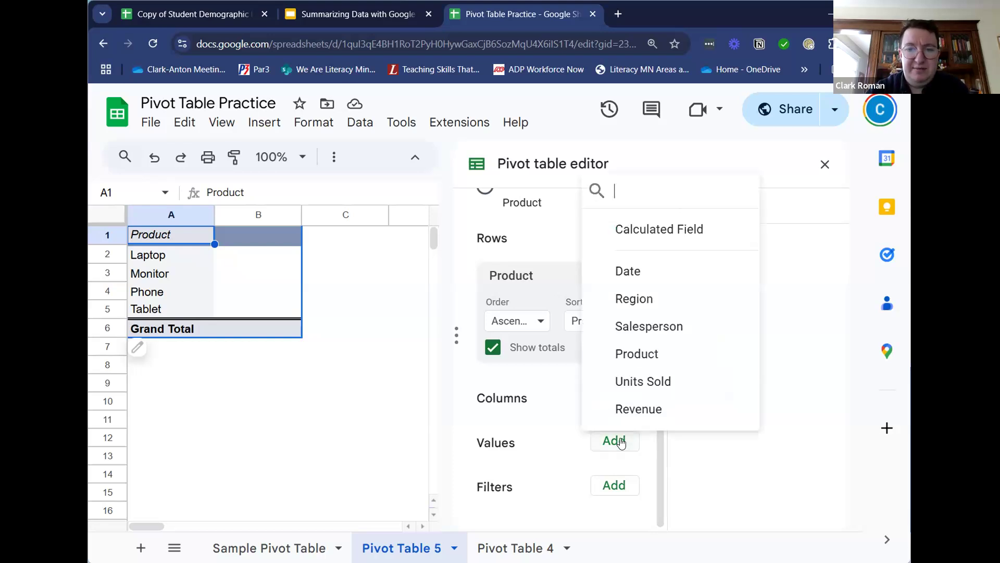
{"action": "left_click", "coordinate": [632, 409]}
{"action": "left_click_drag", "start_coordinate": [658, 444], "coordinate": [662, 486]}
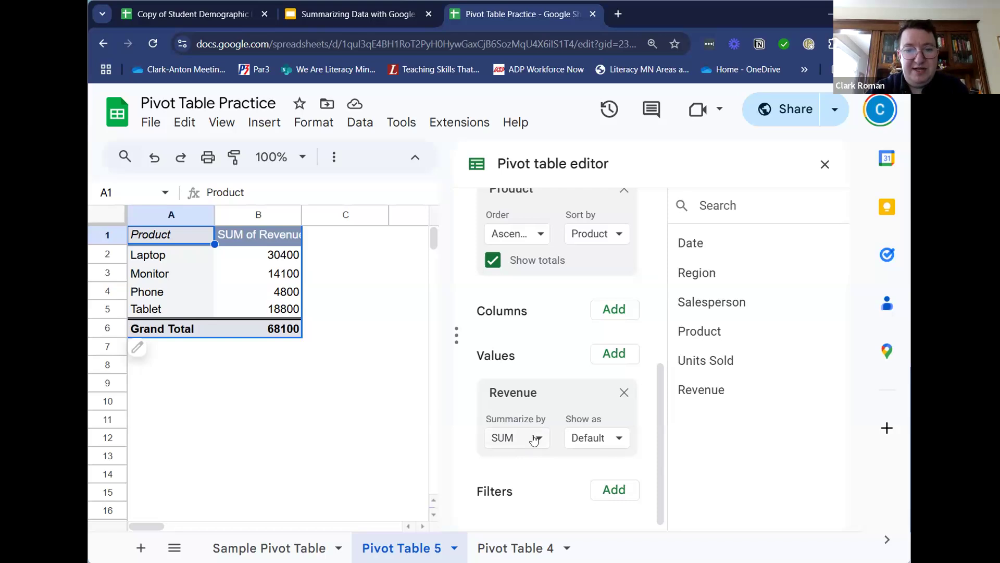
{"action": "scroll", "coordinate": [534, 439], "scroll_direction": "down", "scroll_amount": 1}
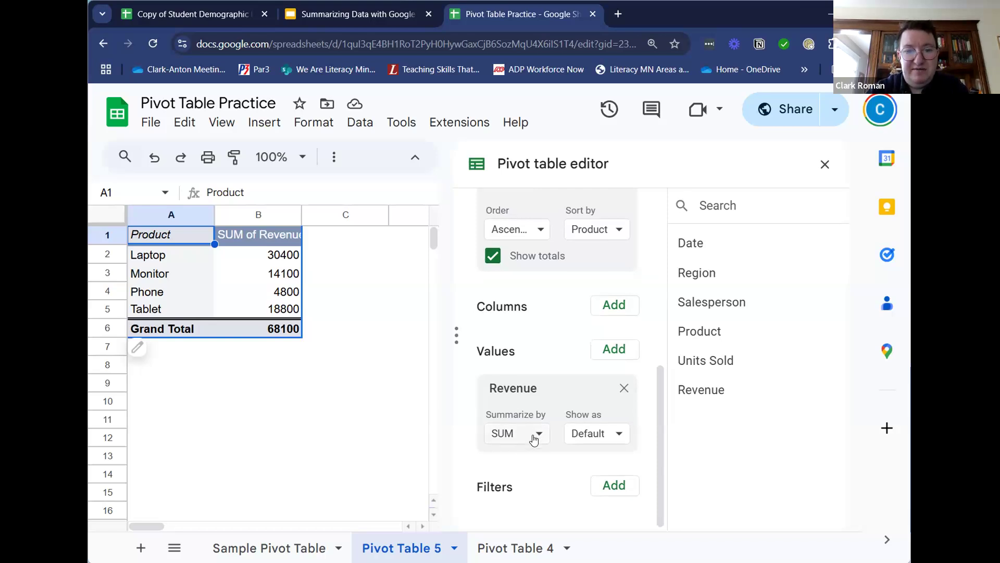
Step: Summarize the Revenue values in the product pivot table by AVERAGE
{"action": "left_click", "coordinate": [534, 439]}
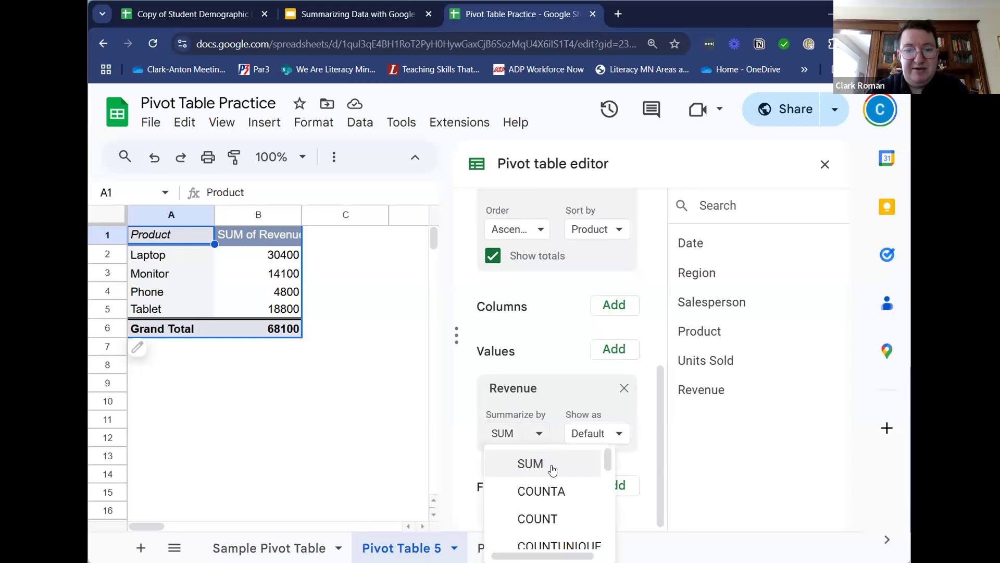
{"action": "scroll", "coordinate": [553, 470], "scroll_direction": "down", "scroll_amount": 3}
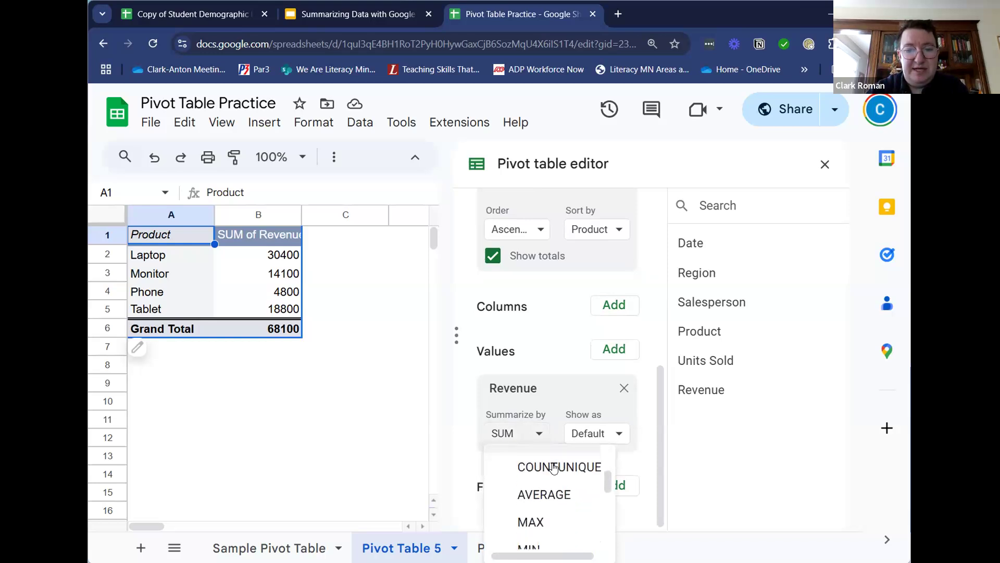
{"action": "left_click", "coordinate": [545, 491]}
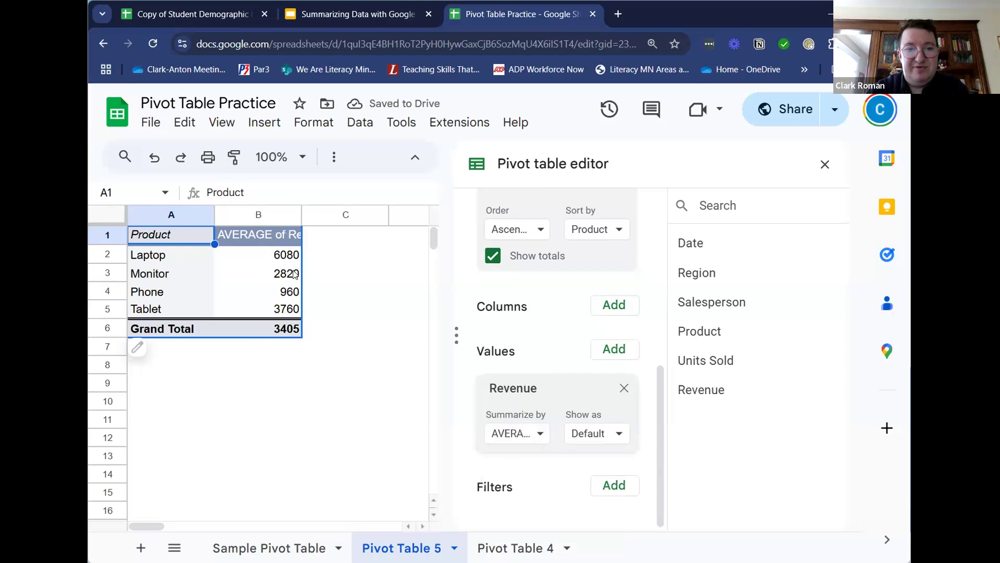
Step: Set the product pivot table's Revenue values back to being summarized by SUM
{"action": "left_click", "coordinate": [521, 434]}
{"action": "scroll", "coordinate": [537, 461], "scroll_direction": "up", "scroll_amount": 2}
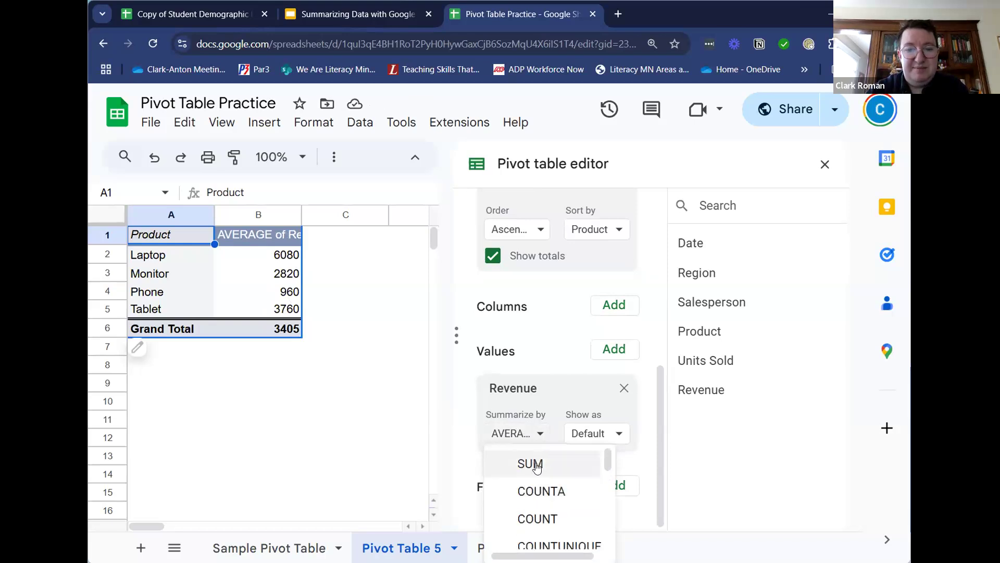
{"action": "left_click", "coordinate": [537, 466]}
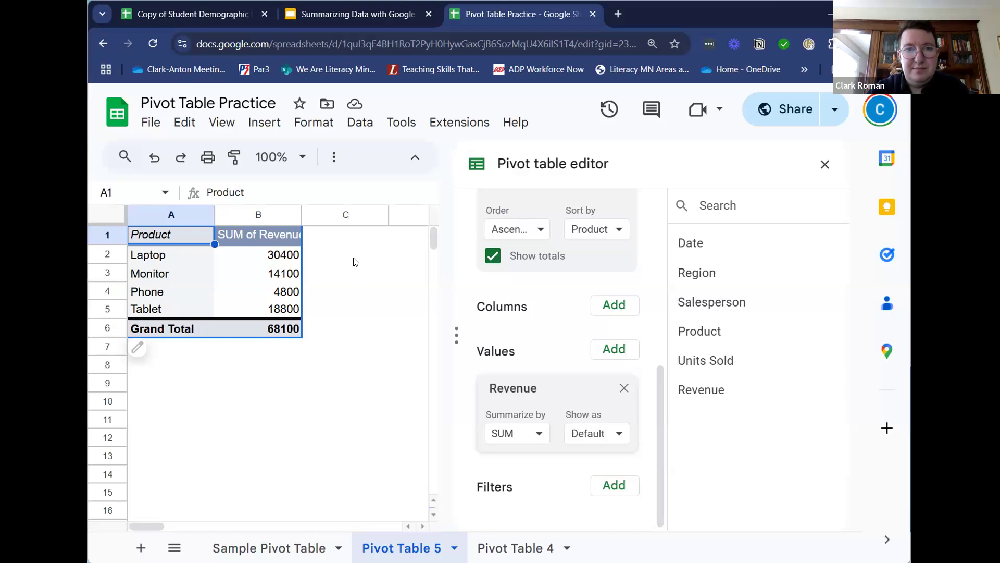
Step: Switch to the Google Slides presentation and look at the slides following the Total Revenue by Product practice slide
{"action": "left_click", "coordinate": [366, 16]}
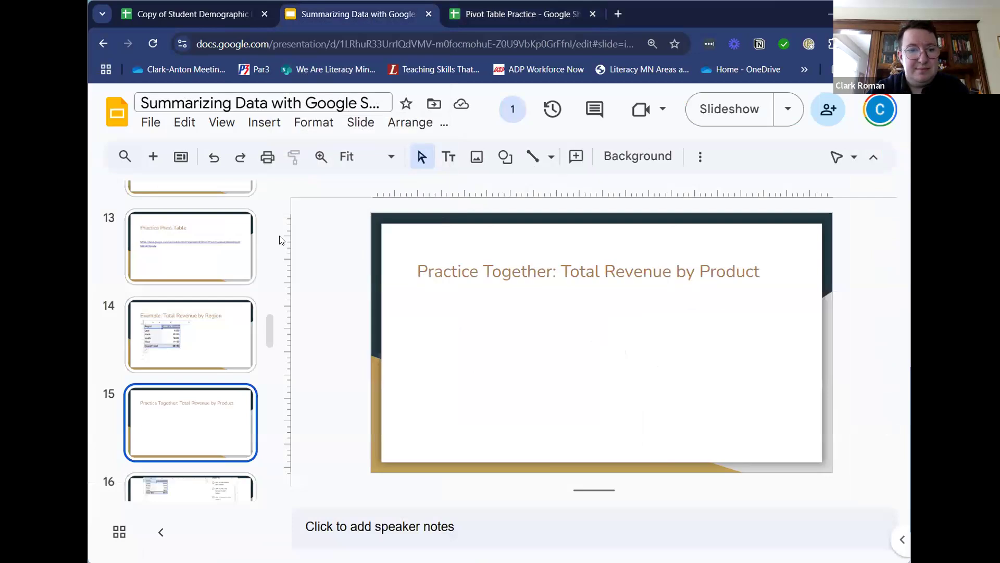
{"action": "scroll", "coordinate": [259, 382], "scroll_direction": "down", "scroll_amount": 3}
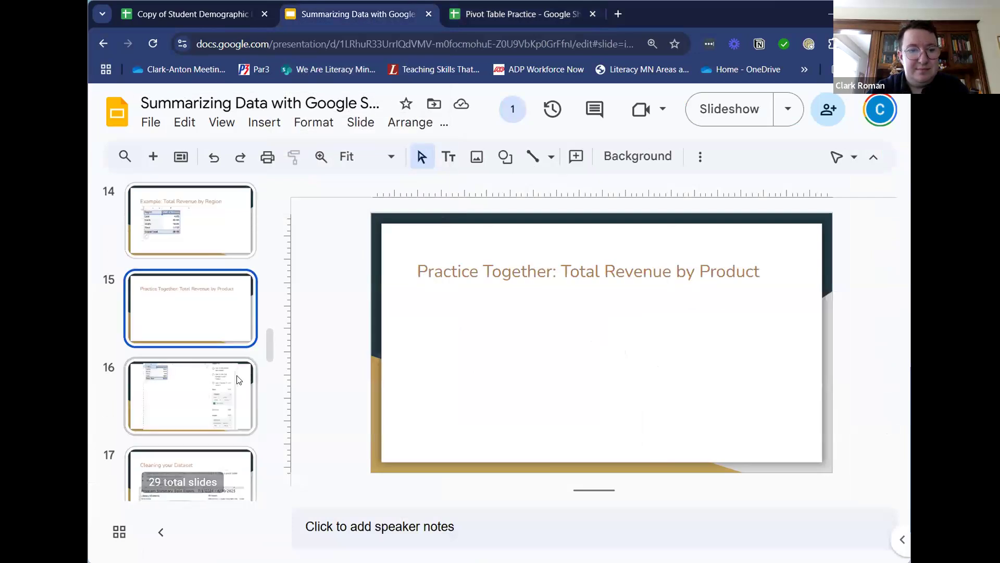
{"action": "scroll", "coordinate": [223, 396], "scroll_direction": "down", "scroll_amount": 1}
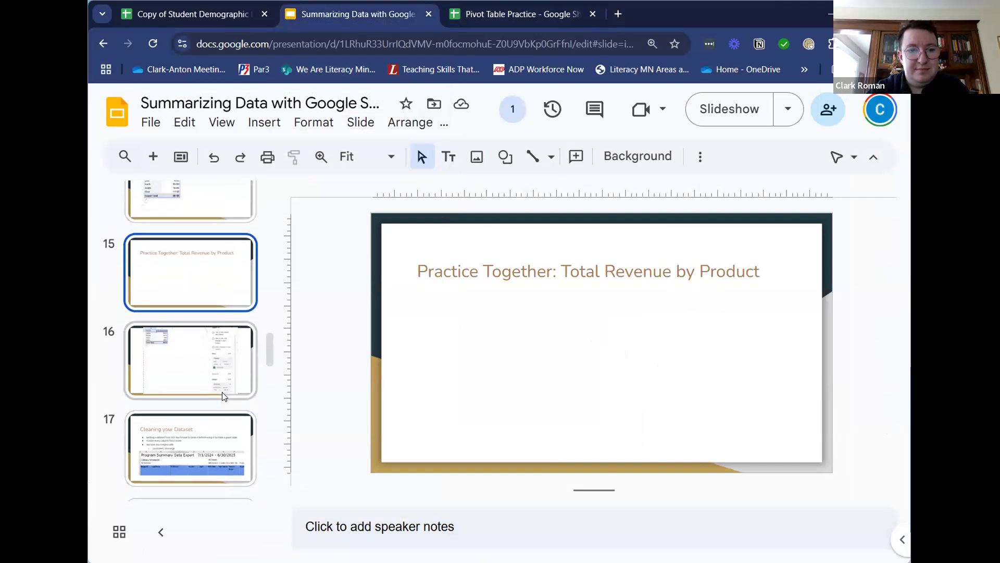
Step: Return to the Pivot Table Practice spreadsheet, add the Salesperson field to the product pivot table's columns and close the pivot table editor
{"action": "left_click", "coordinate": [495, 16]}
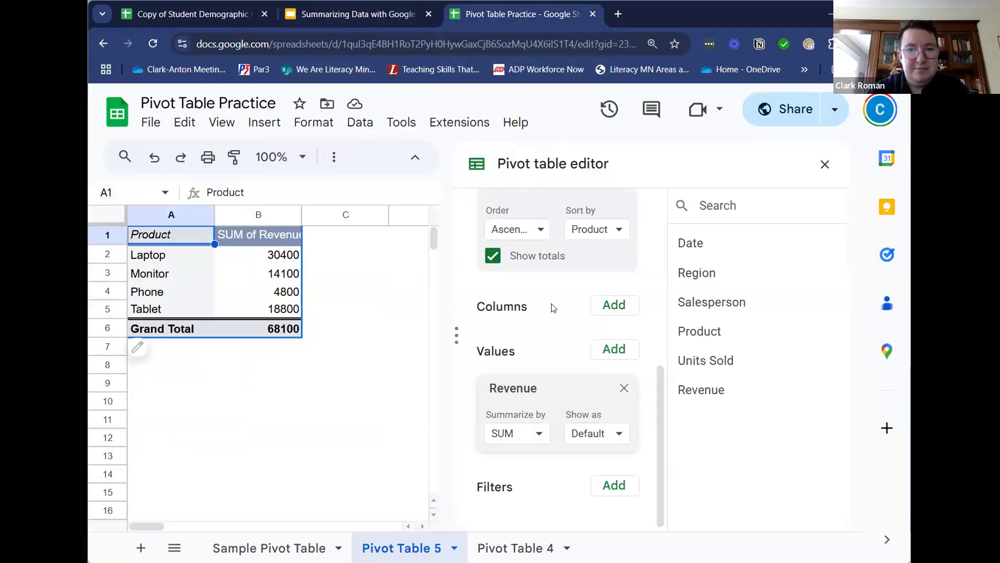
{"action": "scroll", "coordinate": [554, 308], "scroll_direction": "up", "scroll_amount": 1}
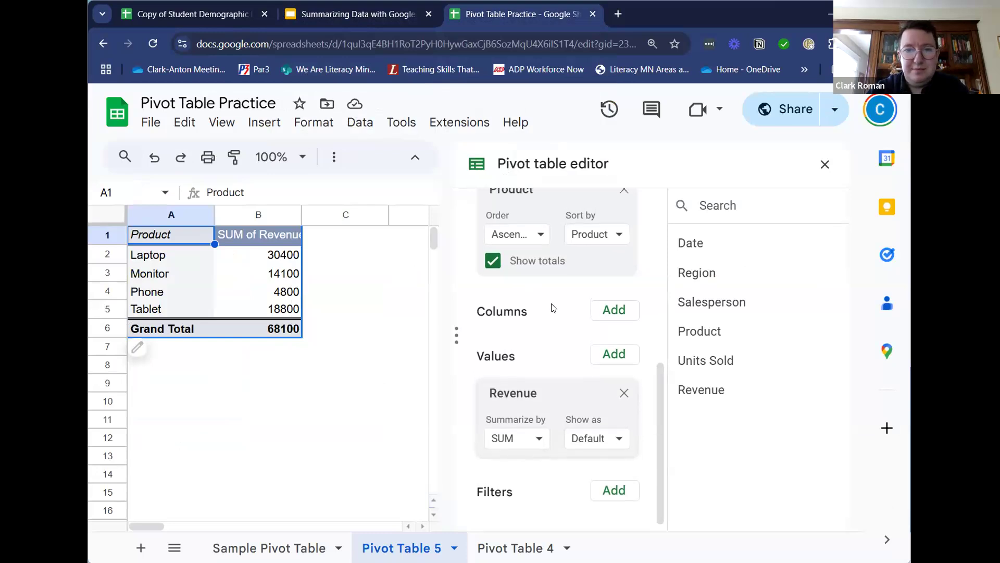
{"action": "scroll", "coordinate": [553, 308], "scroll_direction": "up", "scroll_amount": 1}
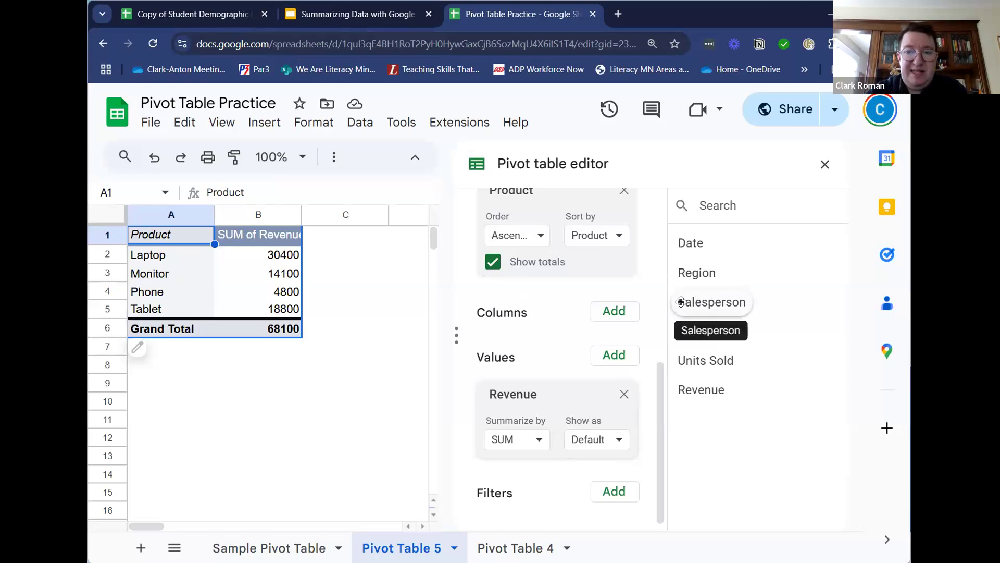
{"action": "left_click_drag", "start_coordinate": [681, 302], "coordinate": [526, 332]}
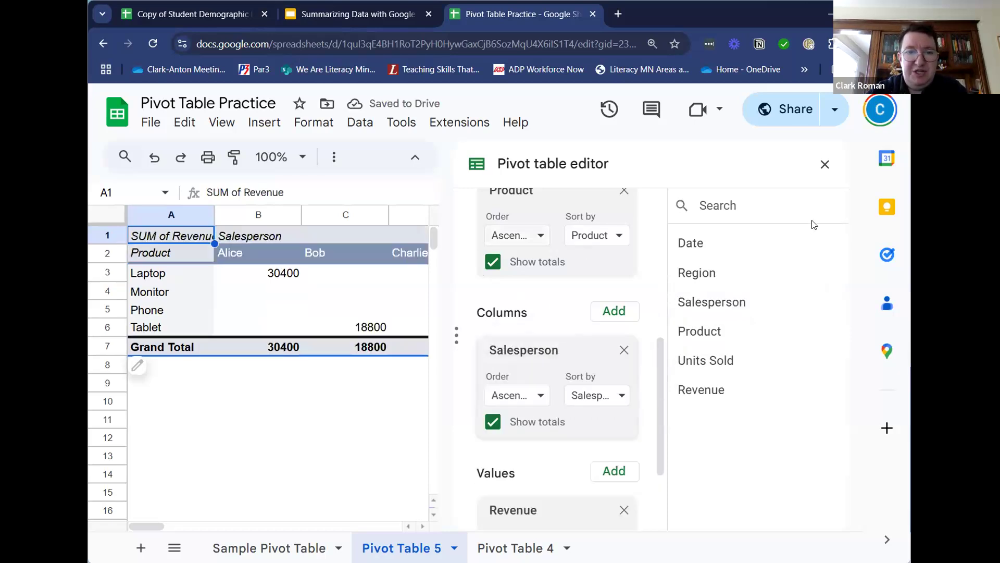
{"action": "left_click", "coordinate": [826, 165]}
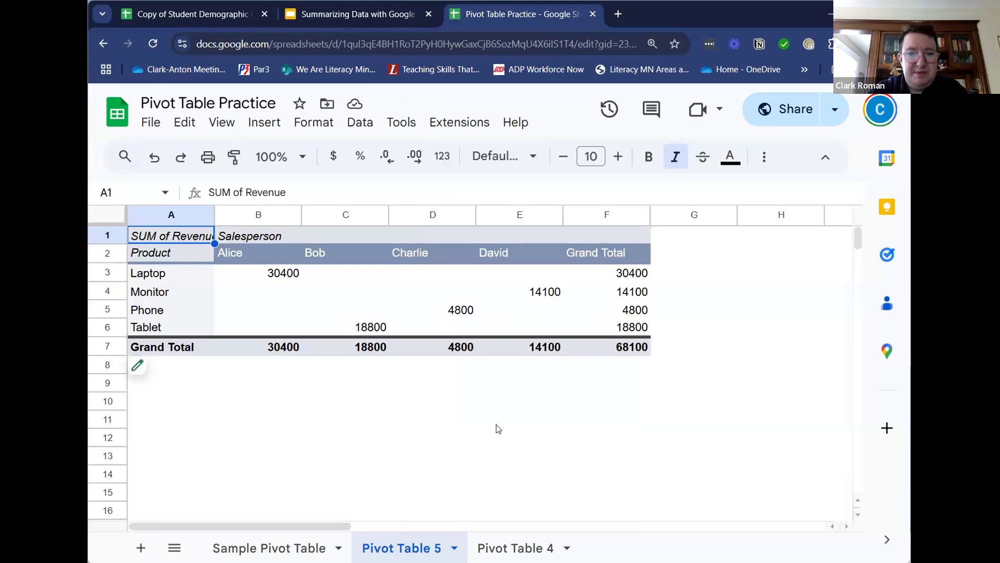
Step: Examine the pivot table's revenue for each product and salesperson, including the grand totals per salesperson
{"action": "left_click", "coordinate": [372, 331]}
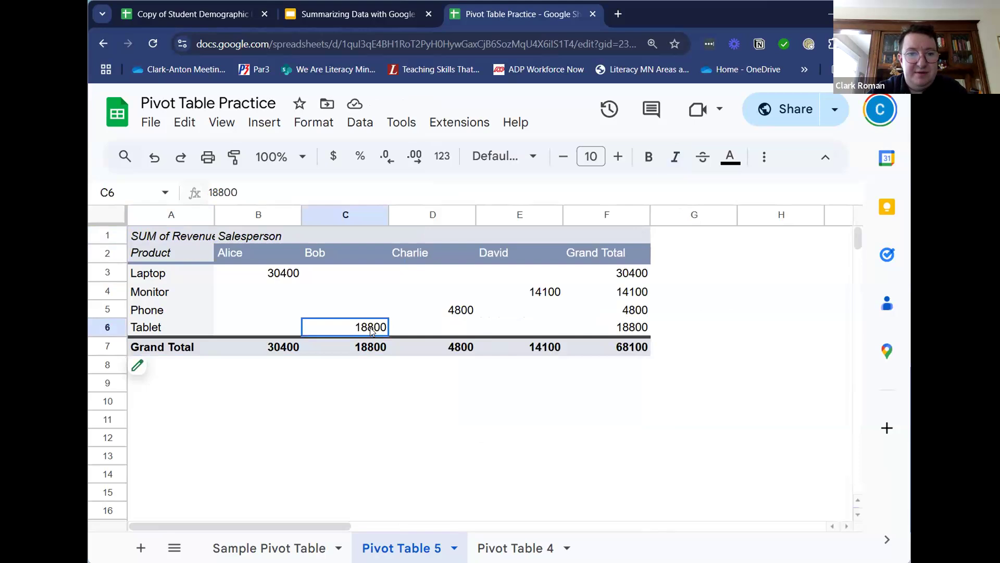
{"action": "left_click", "coordinate": [467, 310]}
{"action": "left_click", "coordinate": [547, 293]}
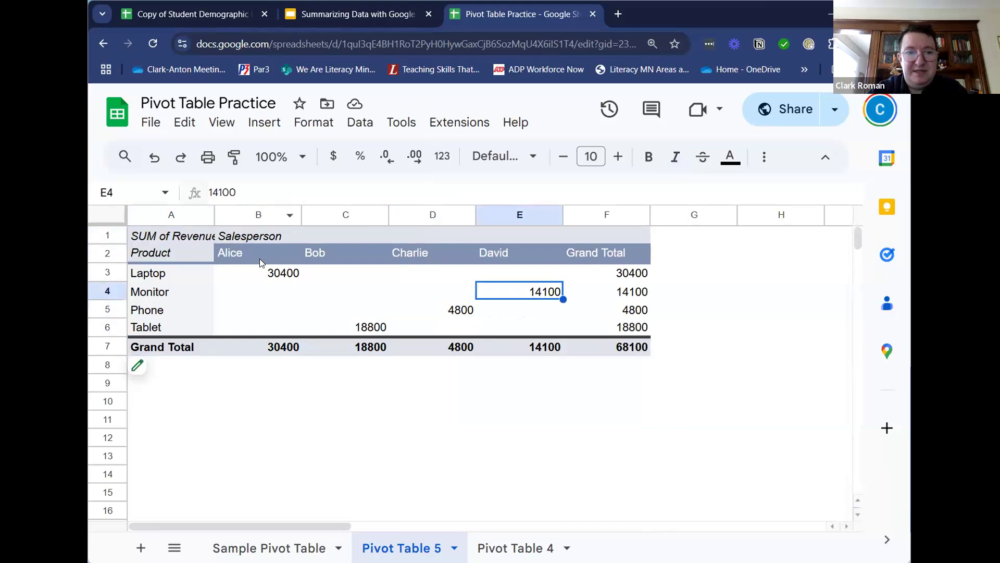
{"action": "left_click", "coordinate": [205, 273]}
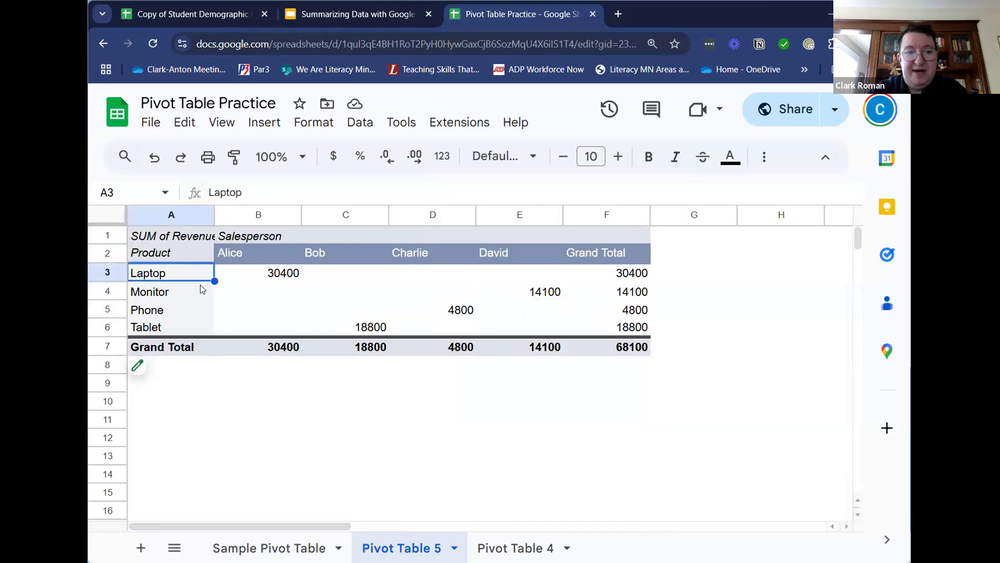
{"action": "left_click", "coordinate": [202, 290]}
{"action": "left_click", "coordinate": [189, 309]}
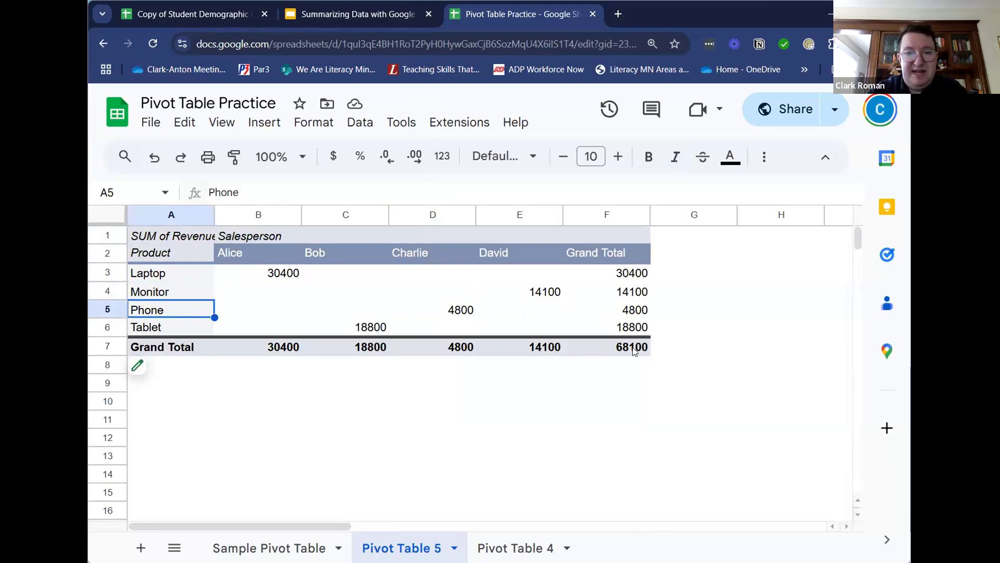
{"action": "left_click", "coordinate": [539, 348]}
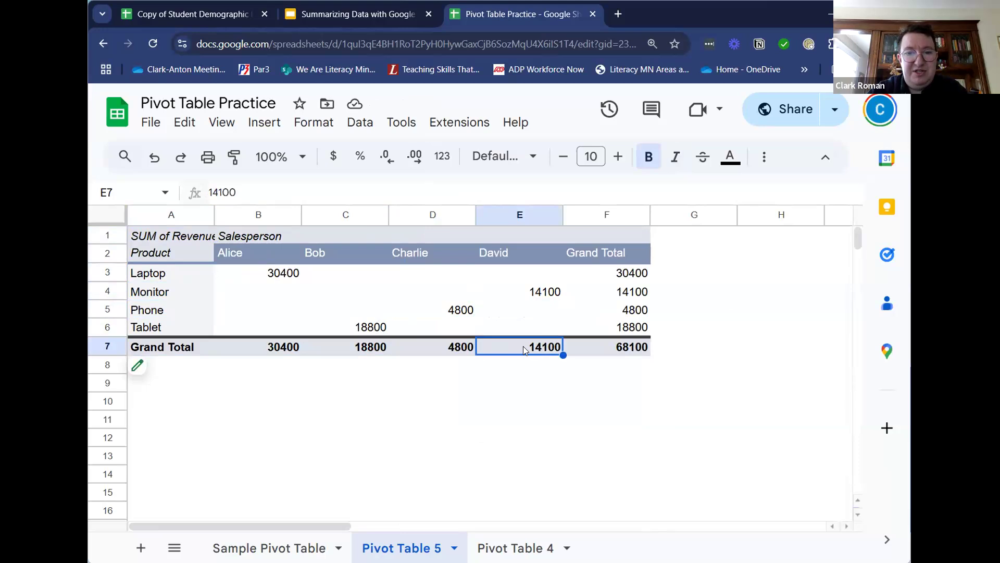
{"action": "left_click", "coordinate": [306, 347]}
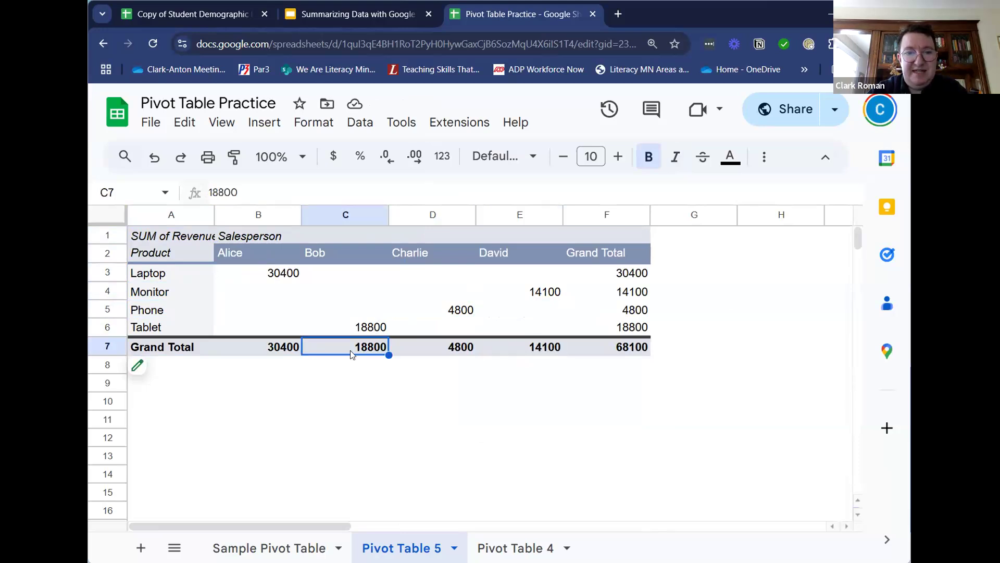
{"action": "left_click", "coordinate": [471, 352]}
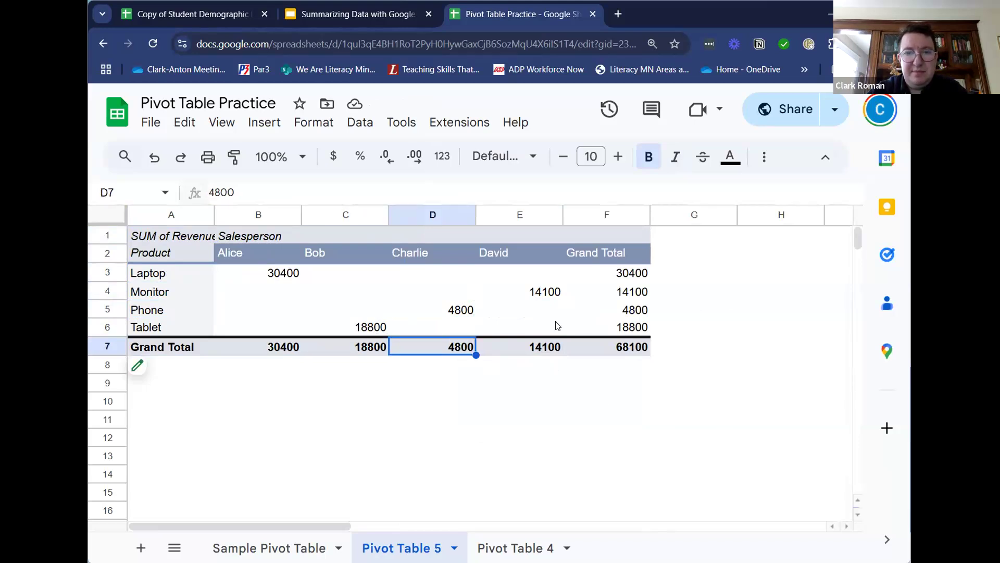
Step: Create a detail sheet of the source records behind the Monitor revenue value in cell E4
{"action": "double_click", "coordinate": [485, 292]}
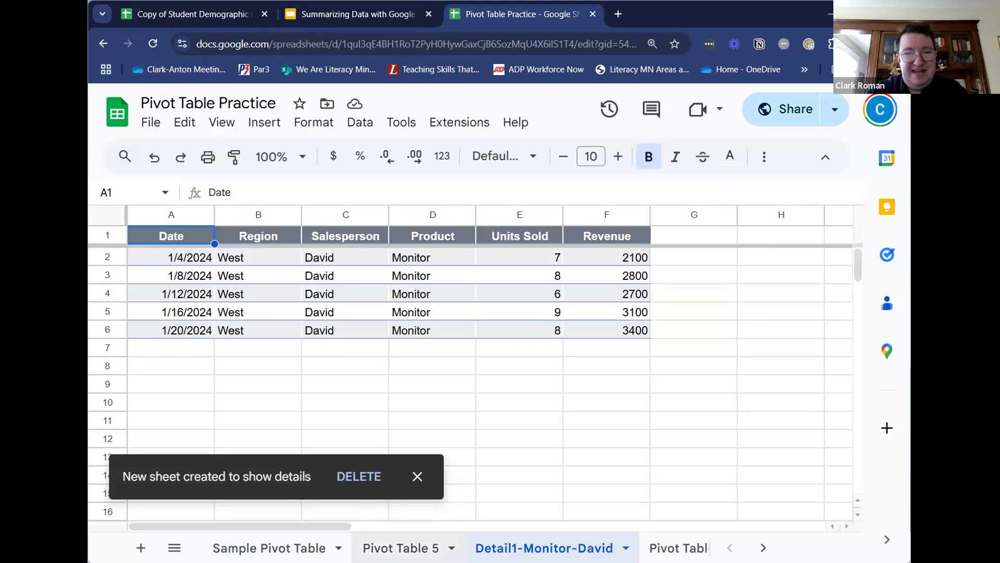
{"action": "left_click", "coordinate": [400, 548]}
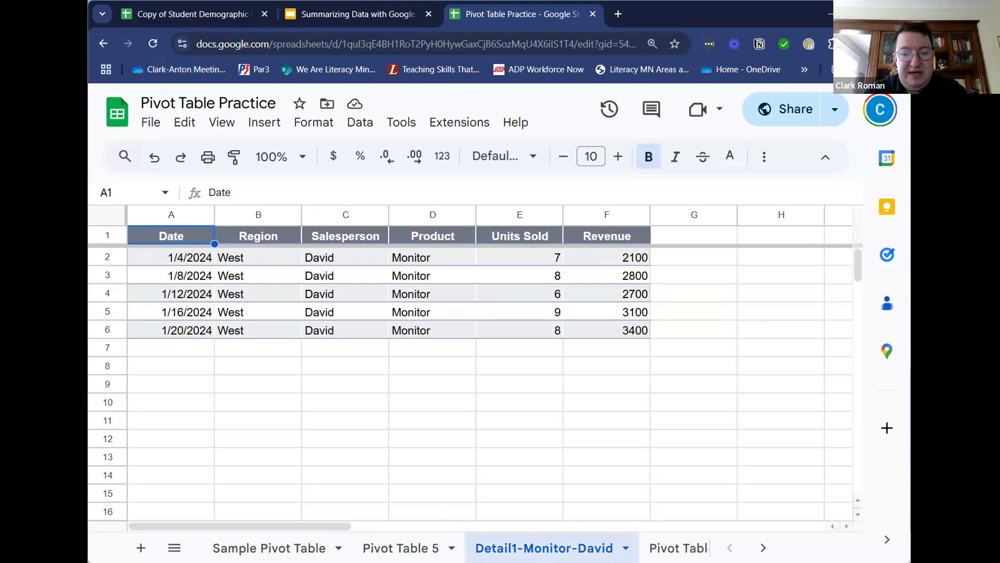
Step: Delete the detail sheet of Monitor records from the spreadsheet
{"action": "left_click", "coordinate": [626, 547]}
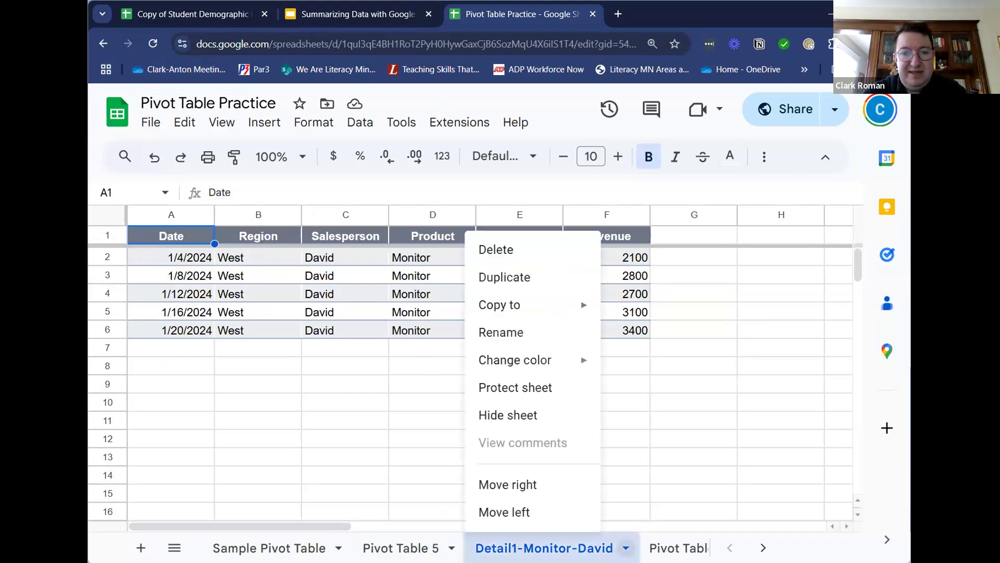
{"action": "left_click", "coordinate": [540, 256]}
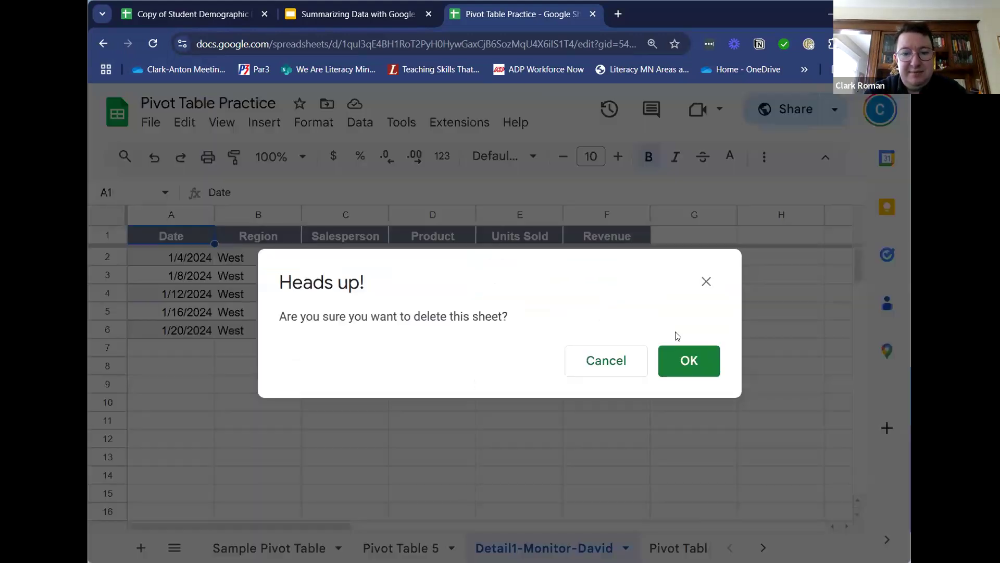
{"action": "left_click", "coordinate": [684, 362]}
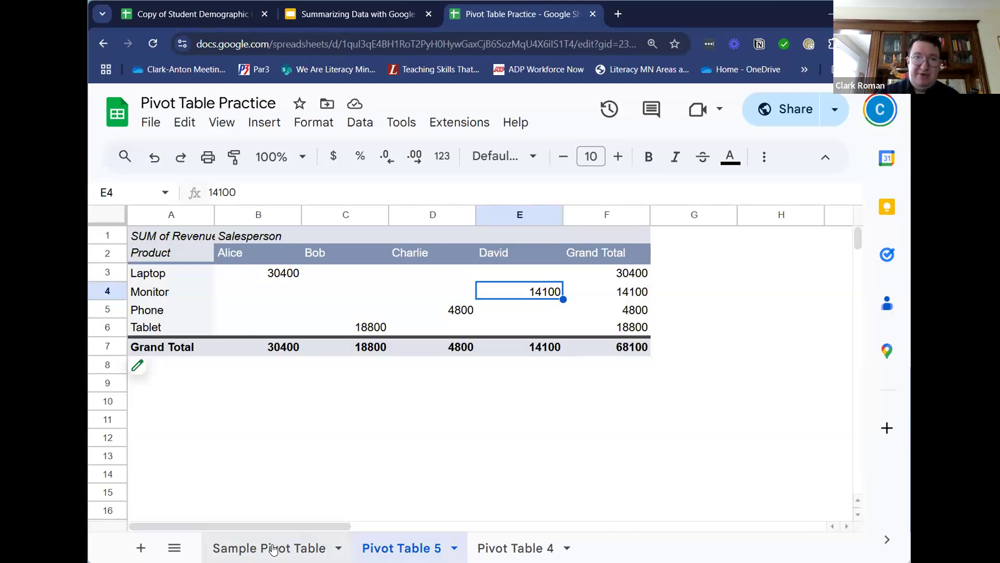
Step: Review the presentation's slide explaining pivot table rows, columns, values and filters, and go back to the Pivot Table Practice spreadsheet
{"action": "left_click", "coordinate": [307, 14]}
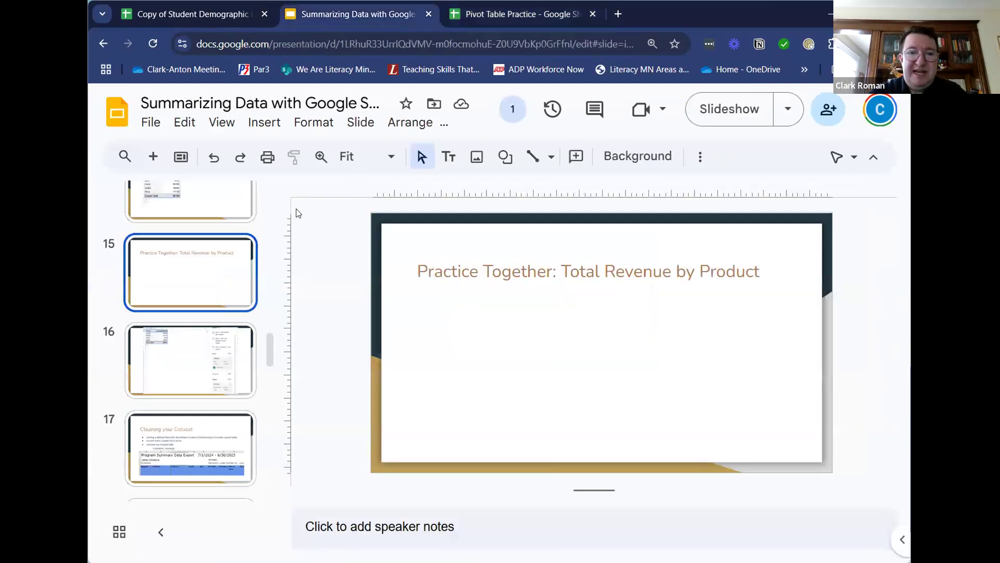
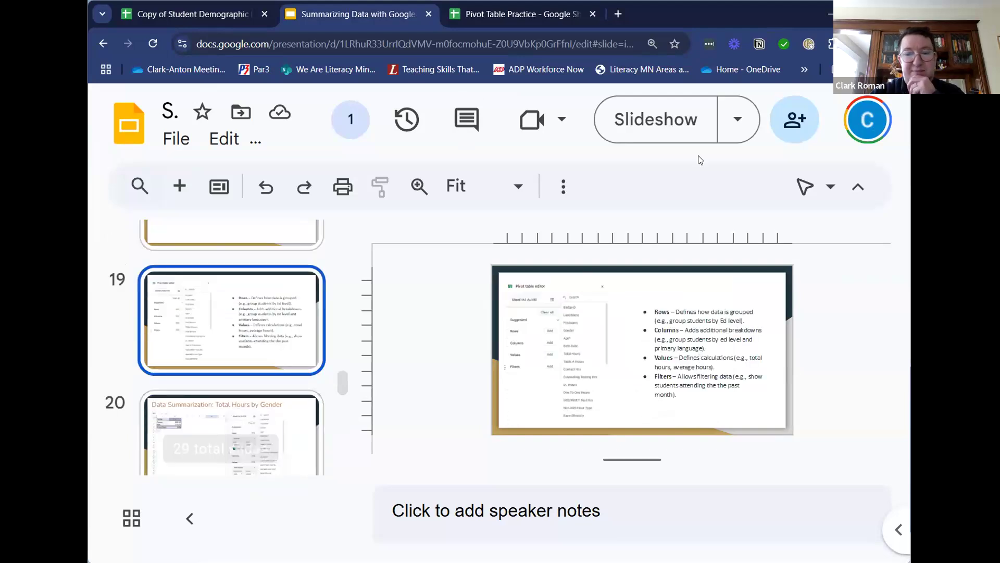
{"action": "left_click", "coordinate": [489, 14]}
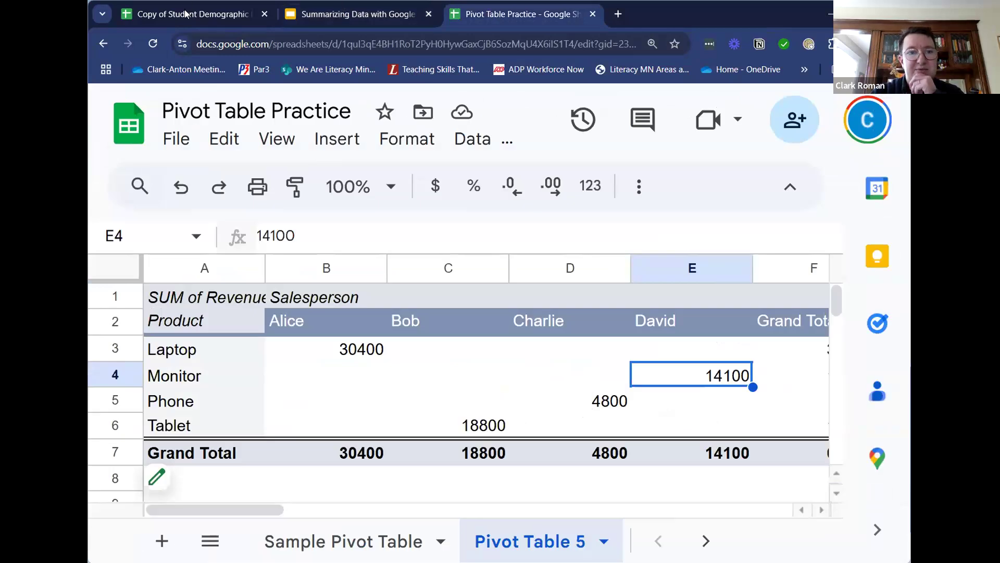
Step: Switch to the Copy of Student Demographic Data spreadsheet and create a pivot table in a new sheet from Sheet1!A1:AU150
{"action": "left_click", "coordinate": [185, 14]}
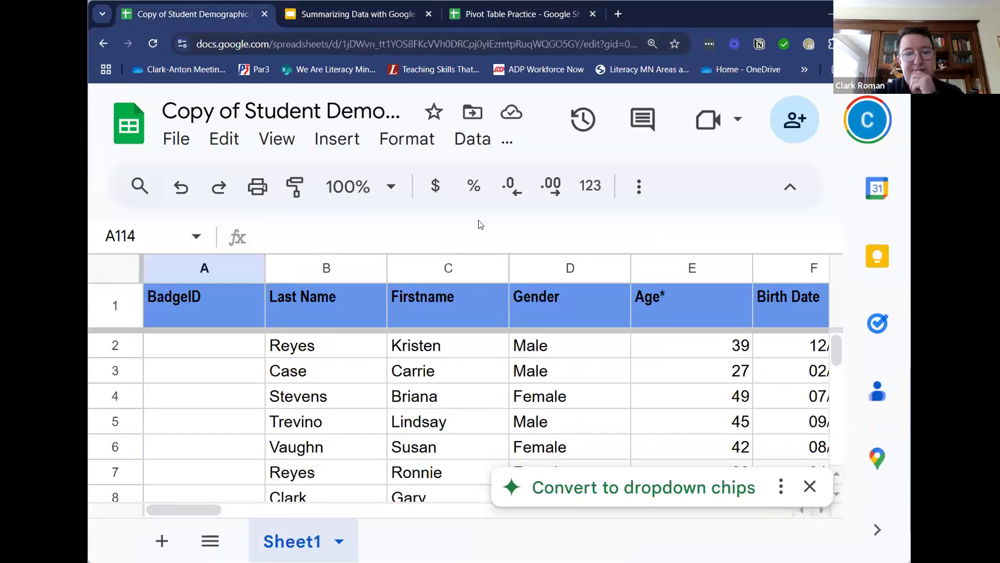
{"action": "scroll", "coordinate": [427, 320], "scroll_direction": "down", "scroll_amount": 1}
{"action": "scroll", "coordinate": [429, 324], "scroll_direction": "up", "scroll_amount": 1}
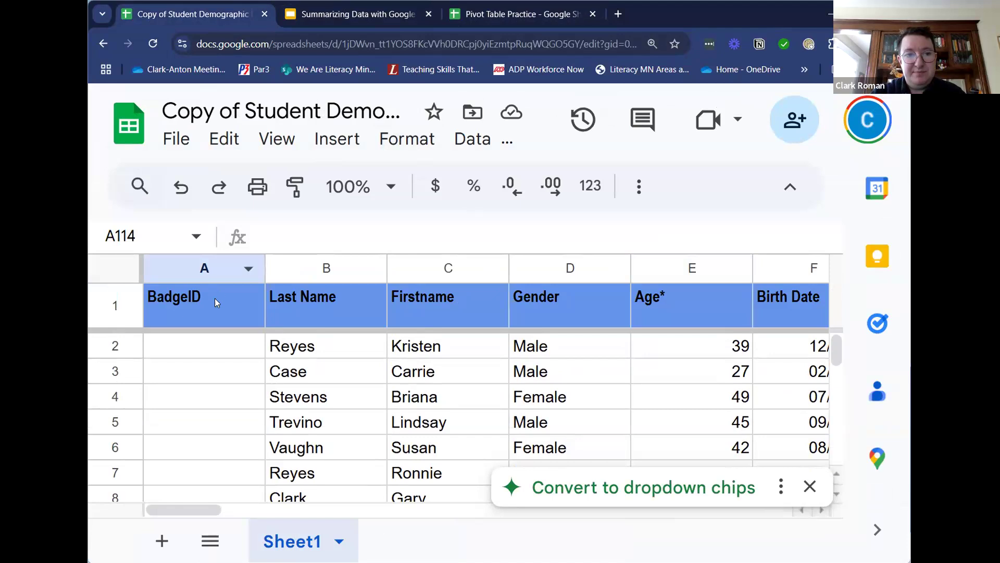
{"action": "left_click", "coordinate": [310, 138]}
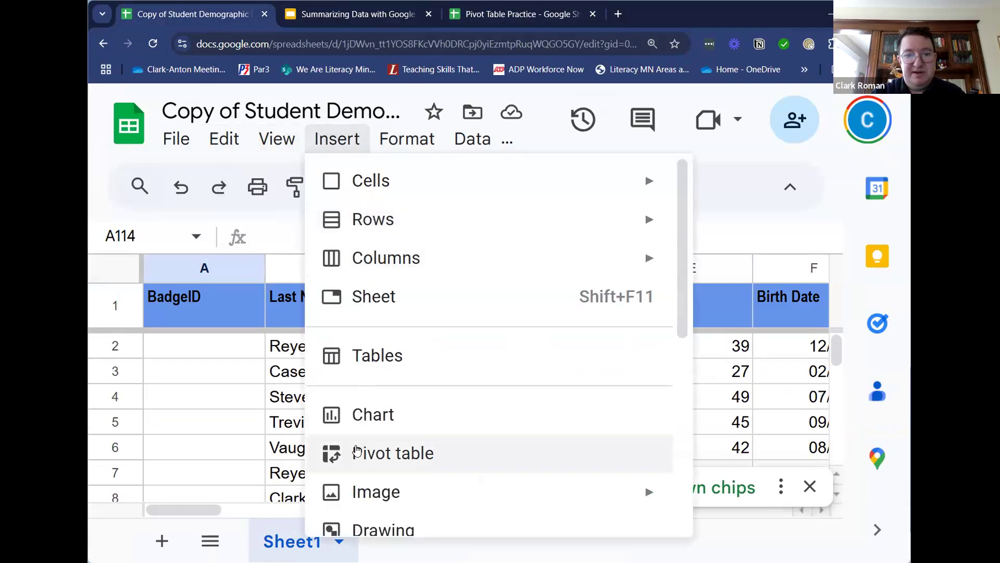
{"action": "left_click", "coordinate": [356, 452]}
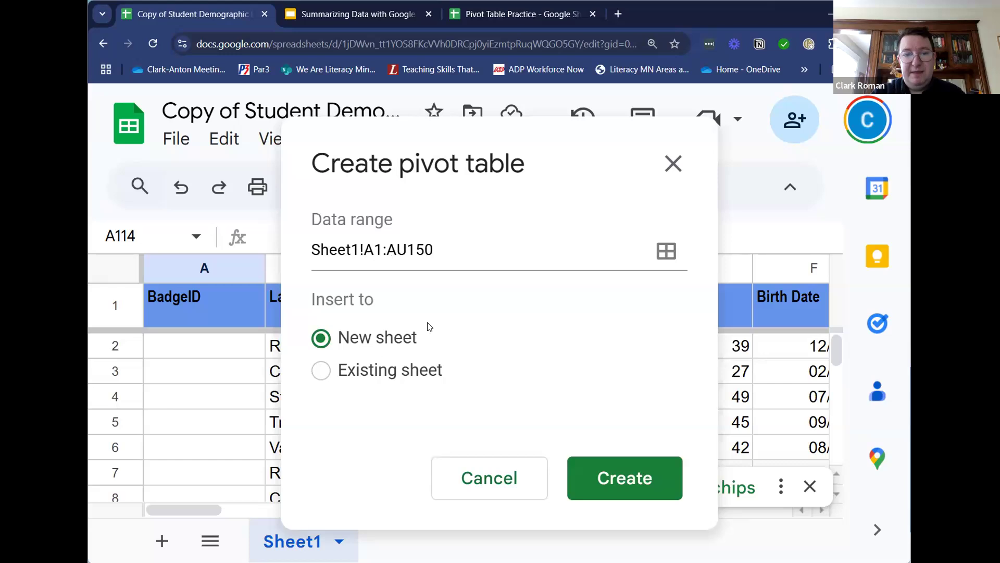
{"action": "left_click", "coordinate": [614, 493]}
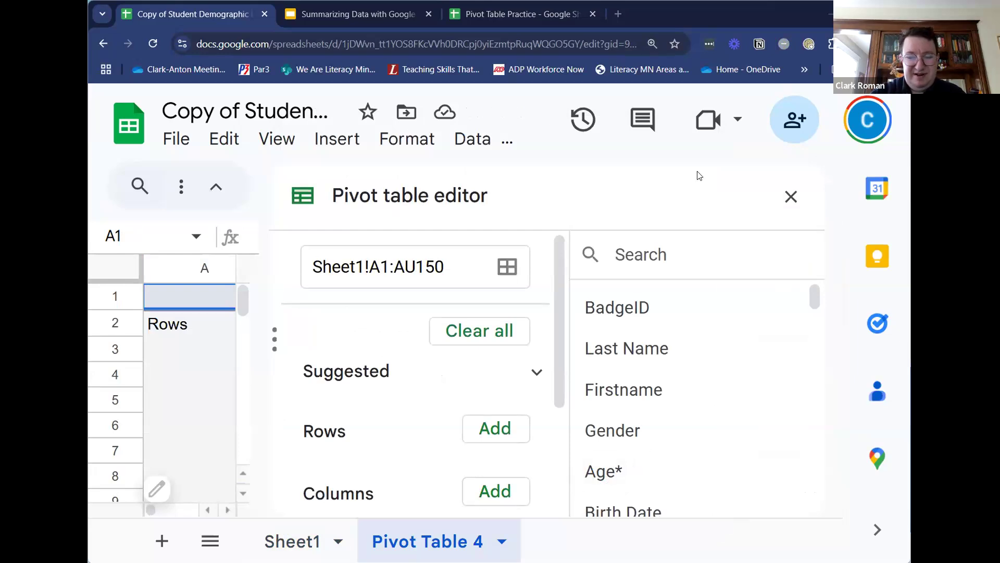
Step: Add the Total Hours field to the rows of the student data pivot table
{"action": "key", "text": "ctrl+minus"}
{"action": "key", "text": "ctrl+minus"}
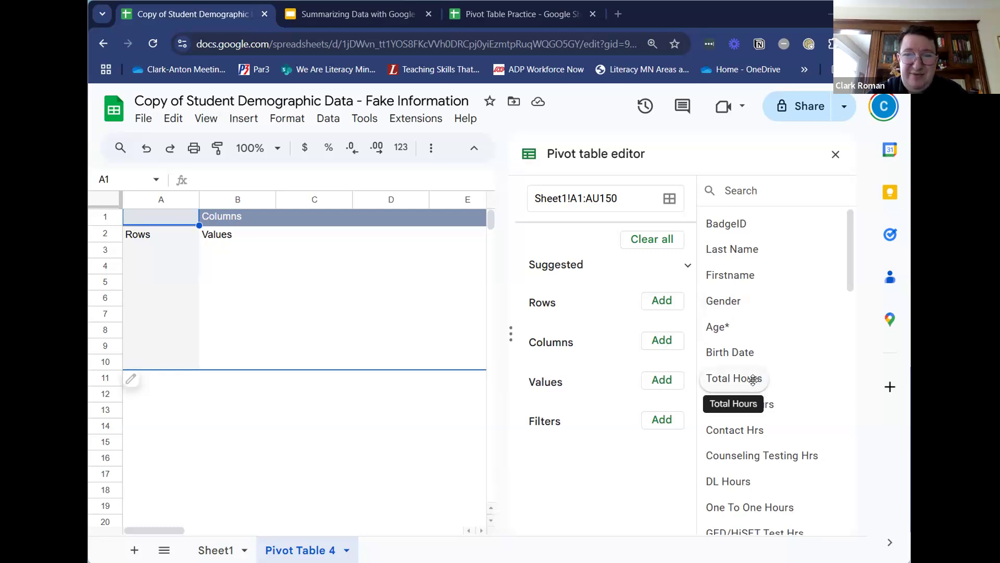
{"action": "left_click_drag", "start_coordinate": [753, 379], "coordinate": [597, 334]}
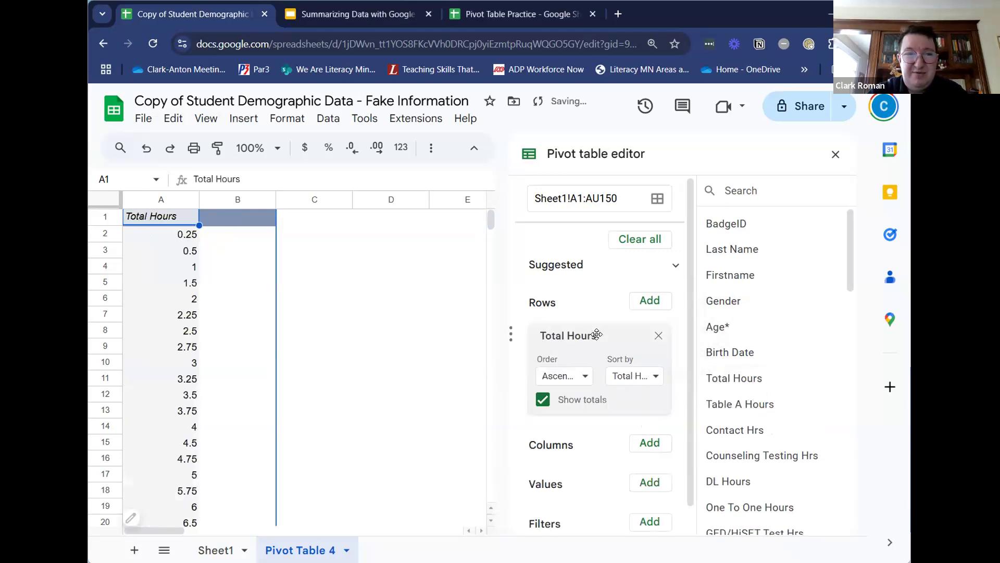
Step: Examine the full list of Total Hours rows in the student data pivot table, down to the Grand Total
{"action": "scroll", "coordinate": [353, 322], "scroll_direction": "down", "scroll_amount": 2}
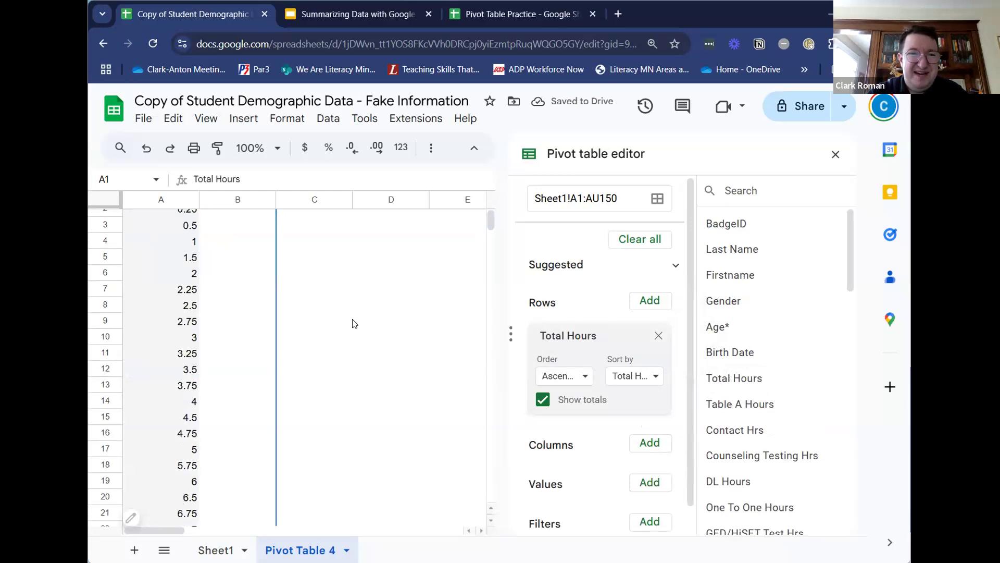
{"action": "scroll", "coordinate": [353, 323], "scroll_direction": "down", "scroll_amount": 10}
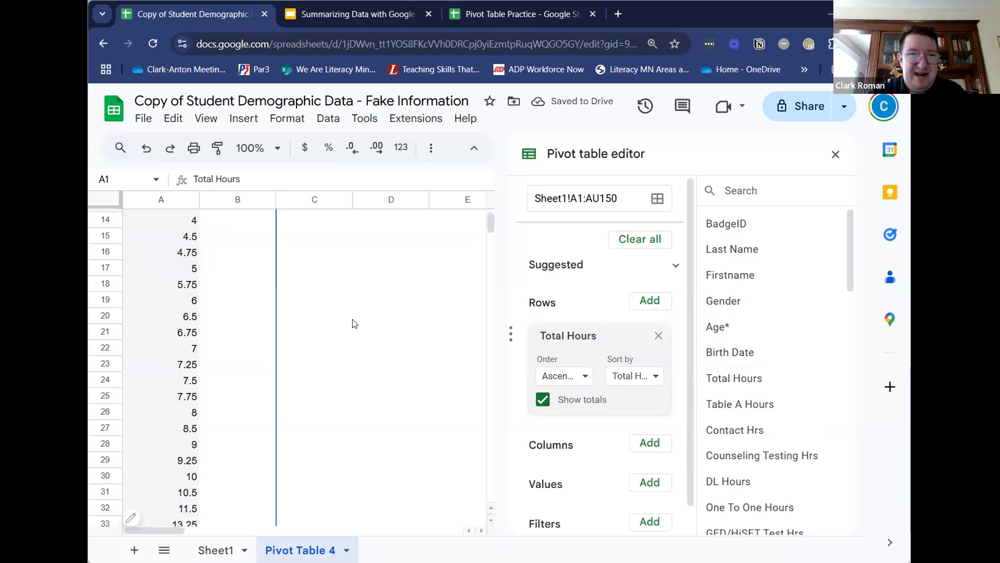
{"action": "scroll", "coordinate": [353, 323], "scroll_direction": "down", "scroll_amount": 18}
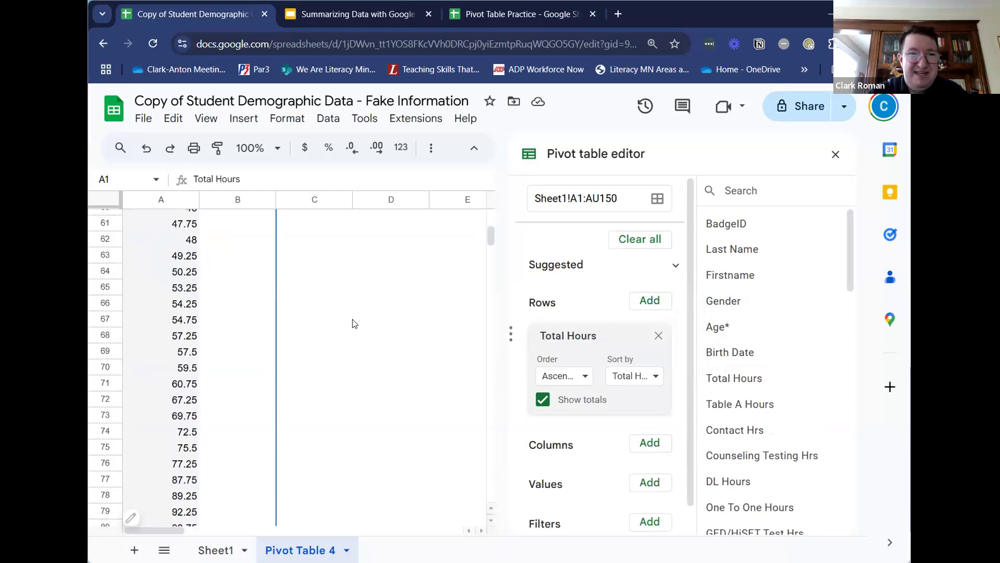
{"action": "scroll", "coordinate": [353, 323], "scroll_direction": "down", "scroll_amount": 3}
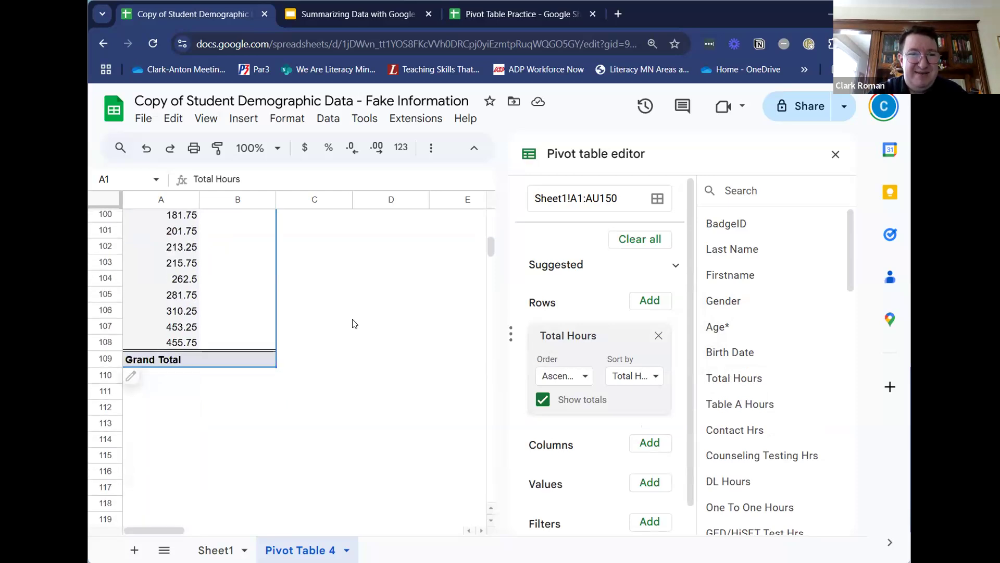
{"action": "scroll", "coordinate": [353, 323], "scroll_direction": "up", "scroll_amount": 20}
{"action": "scroll", "coordinate": [353, 323], "scroll_direction": "up", "scroll_amount": 9}
{"action": "scroll", "coordinate": [352, 324], "scroll_direction": "up", "scroll_amount": 4}
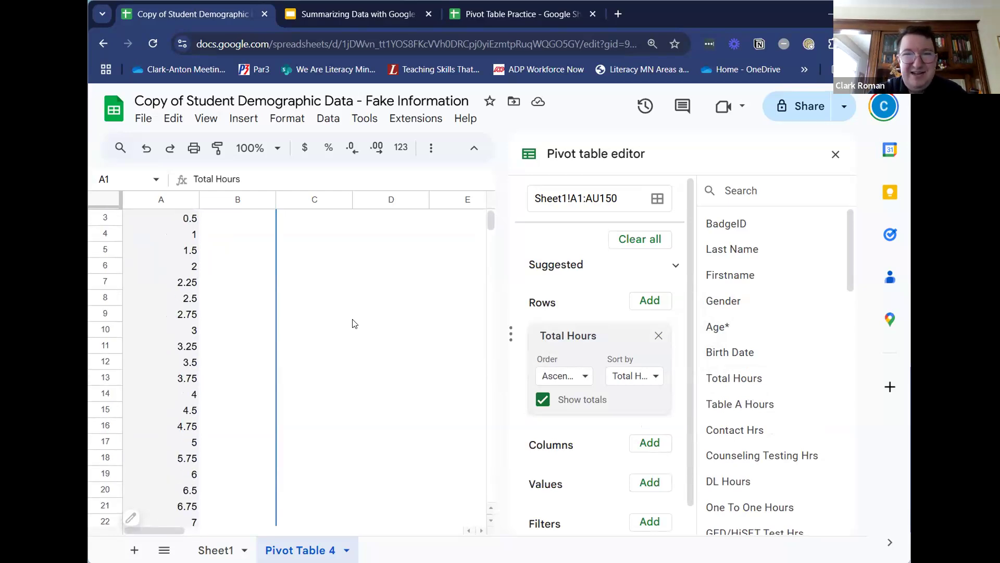
{"action": "scroll", "coordinate": [352, 323], "scroll_direction": "up", "scroll_amount": 1}
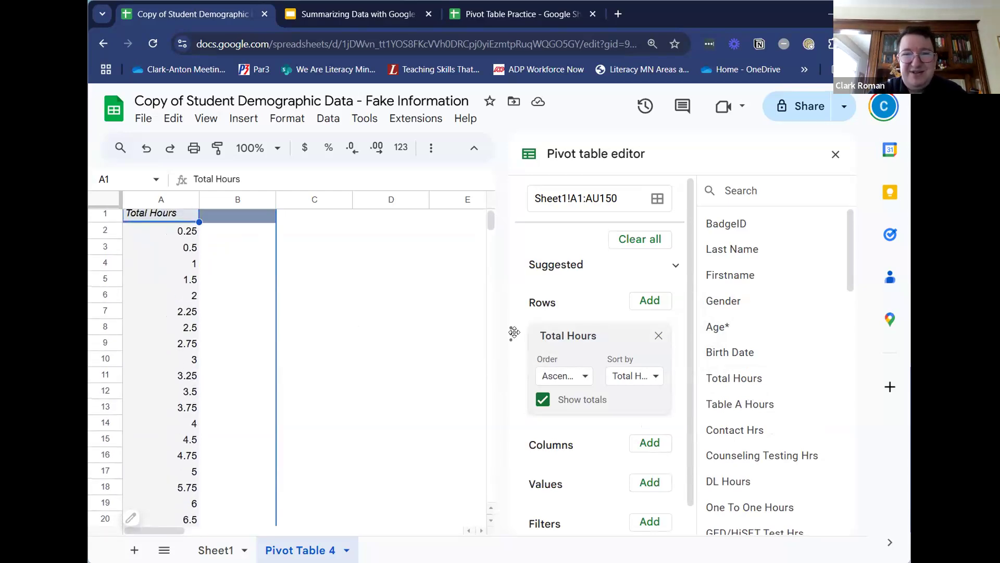
Step: Replace Total Hours with Gender in the pivot table's rows and add Total Hours as its values
{"action": "left_click", "coordinate": [659, 335]}
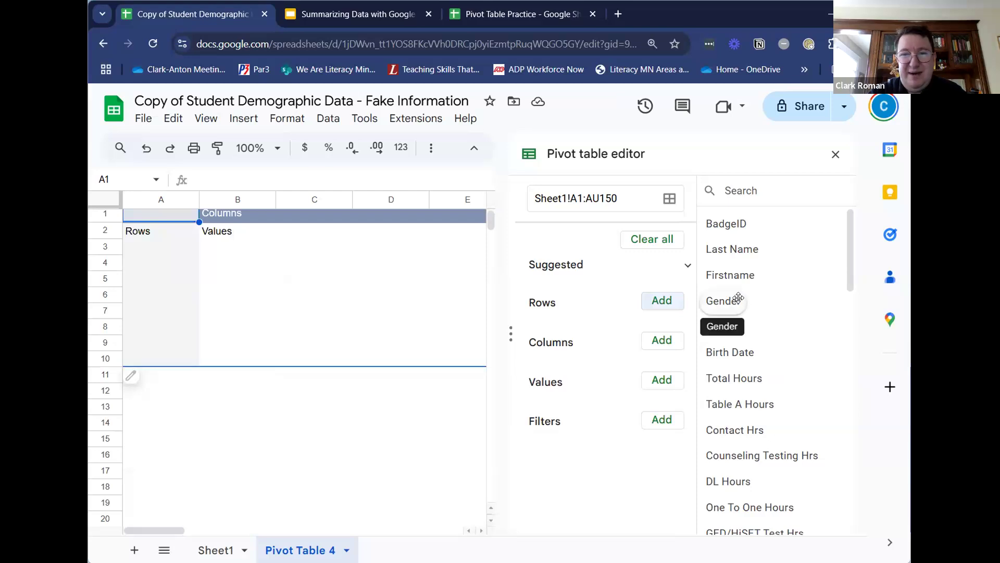
{"action": "left_click_drag", "start_coordinate": [739, 298], "coordinate": [584, 321]}
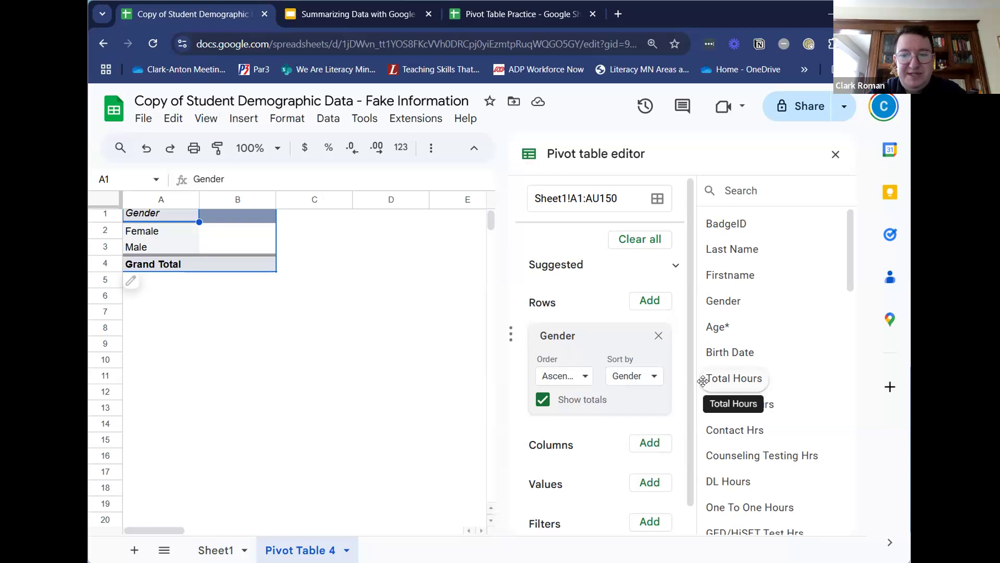
{"action": "left_click_drag", "start_coordinate": [734, 373], "coordinate": [568, 516]}
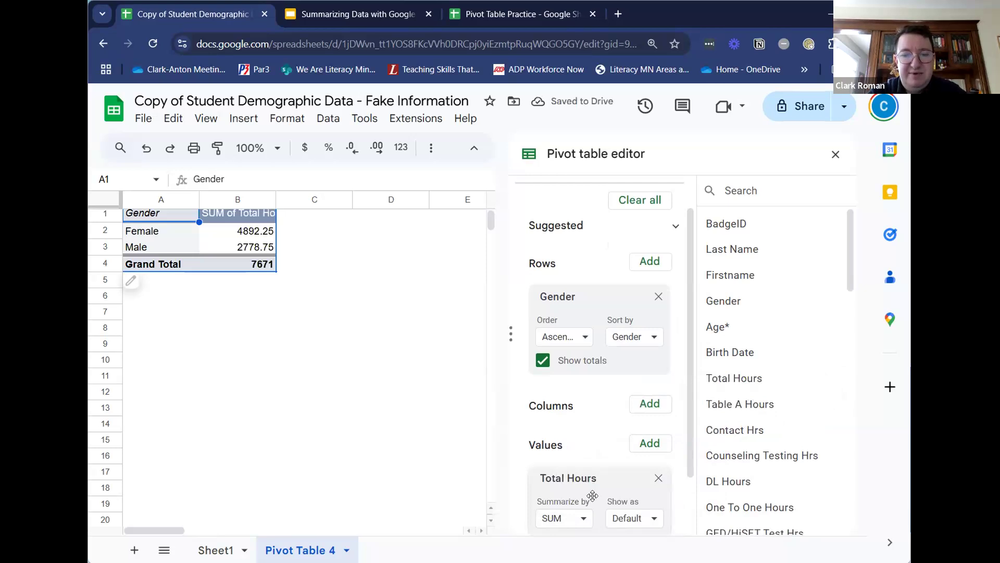
Step: Summarize the Total Hours values by AVERAGE in the gender pivot table
{"action": "scroll", "coordinate": [594, 496], "scroll_direction": "down", "scroll_amount": 1}
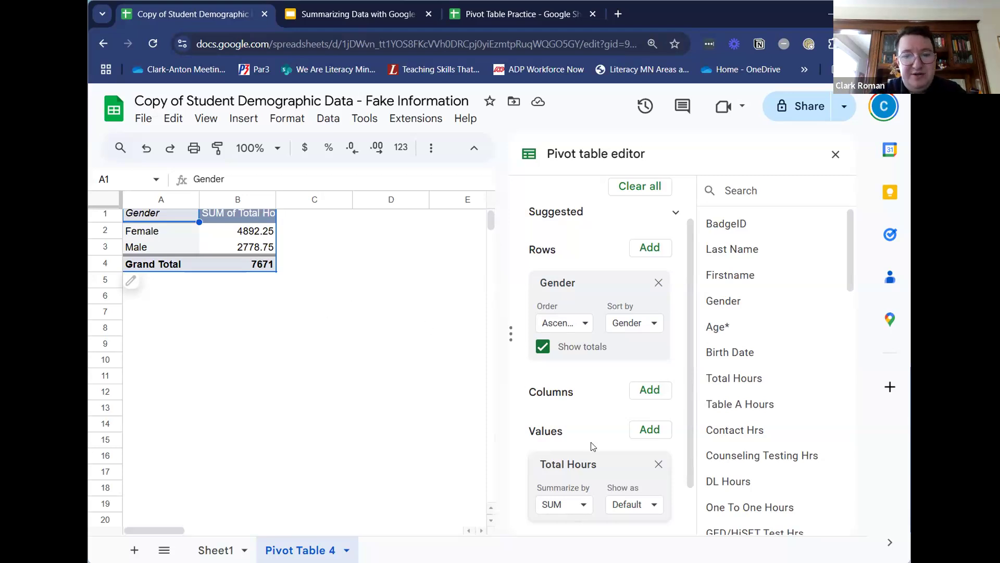
{"action": "left_click", "coordinate": [584, 505]}
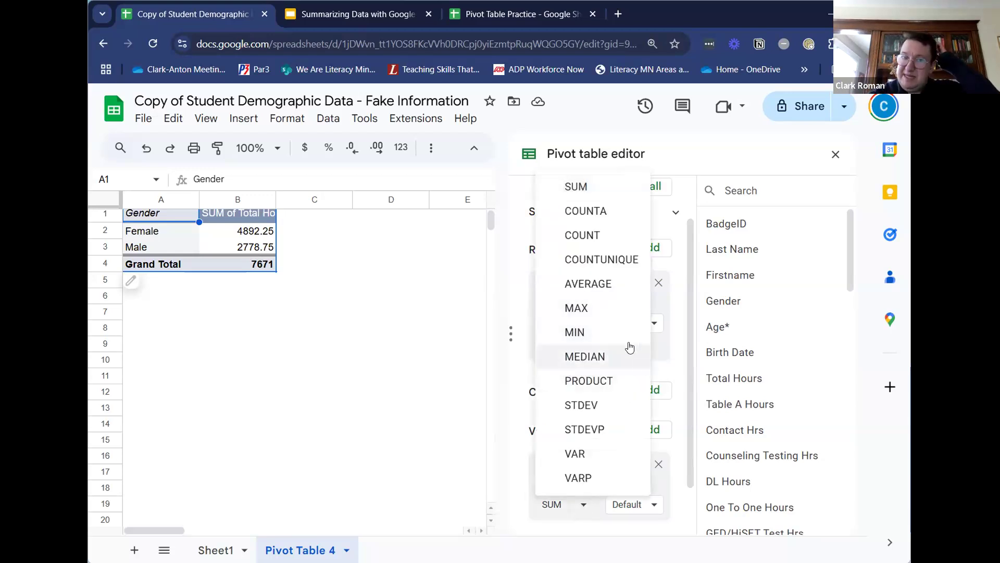
{"action": "left_click", "coordinate": [600, 283]}
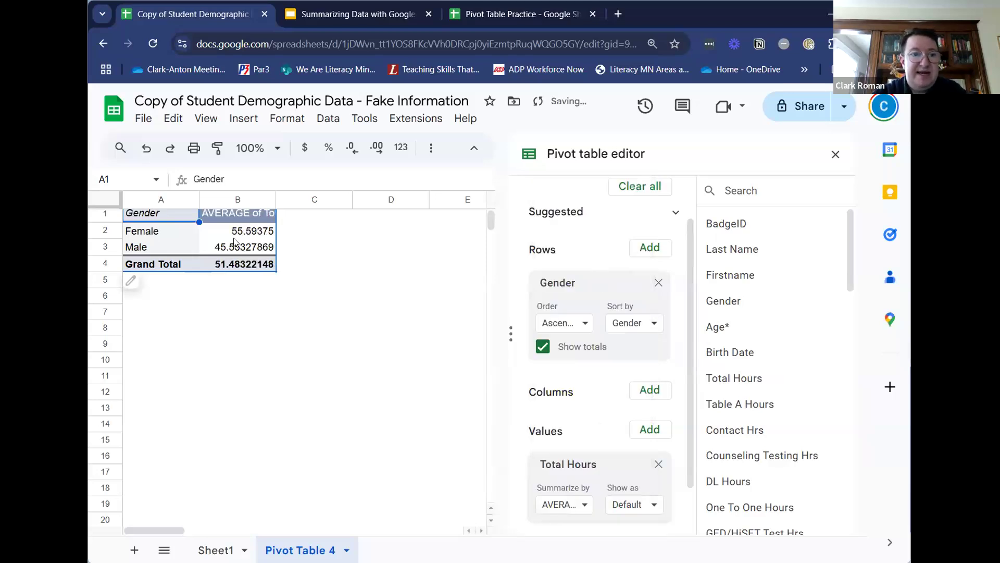
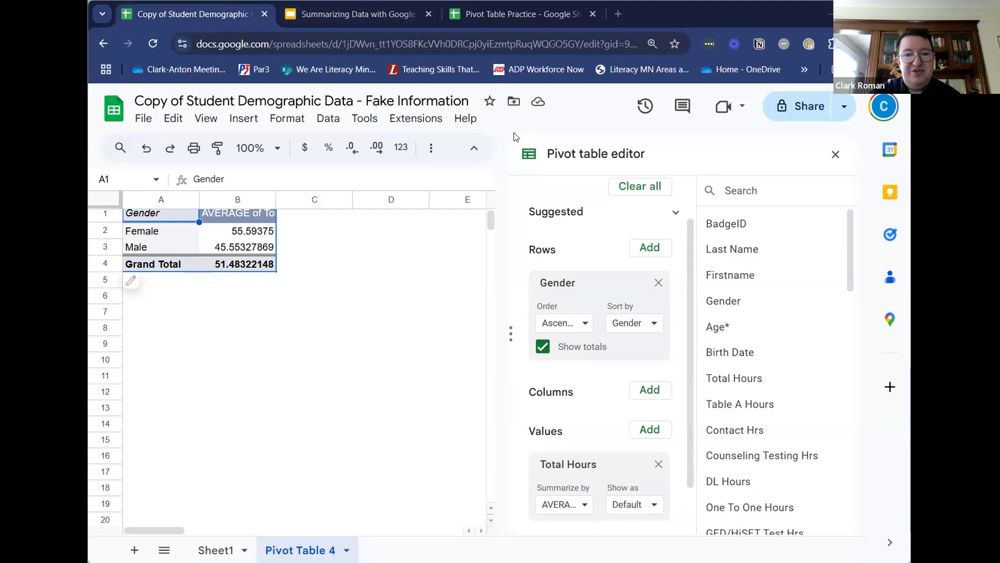
Step: Check the presentation's practice slide on counting students by language, and examine the student data columns in Sheet1 for Primary Language
{"action": "key", "text": "ctrl+Tab"}
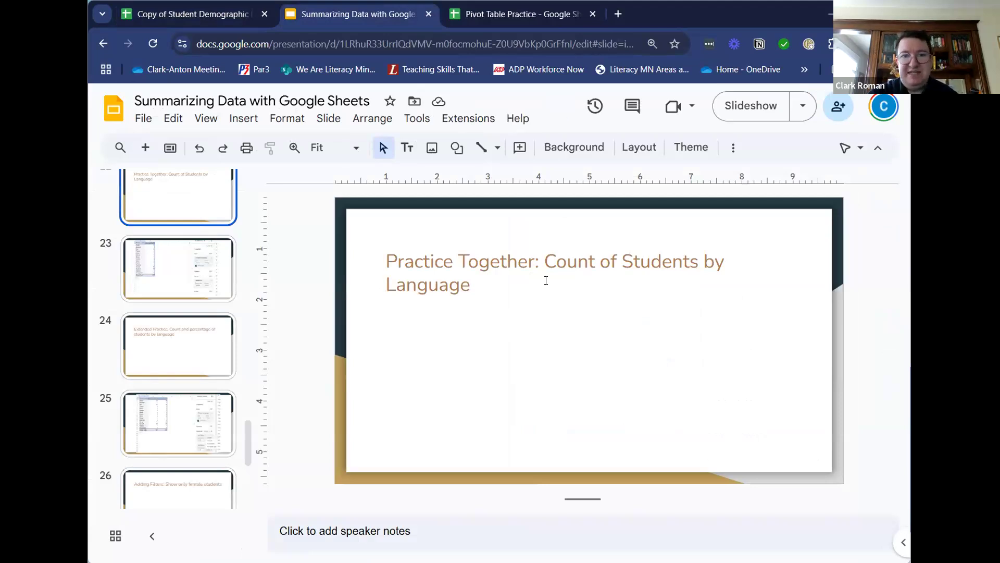
{"action": "left_click", "coordinate": [220, 14]}
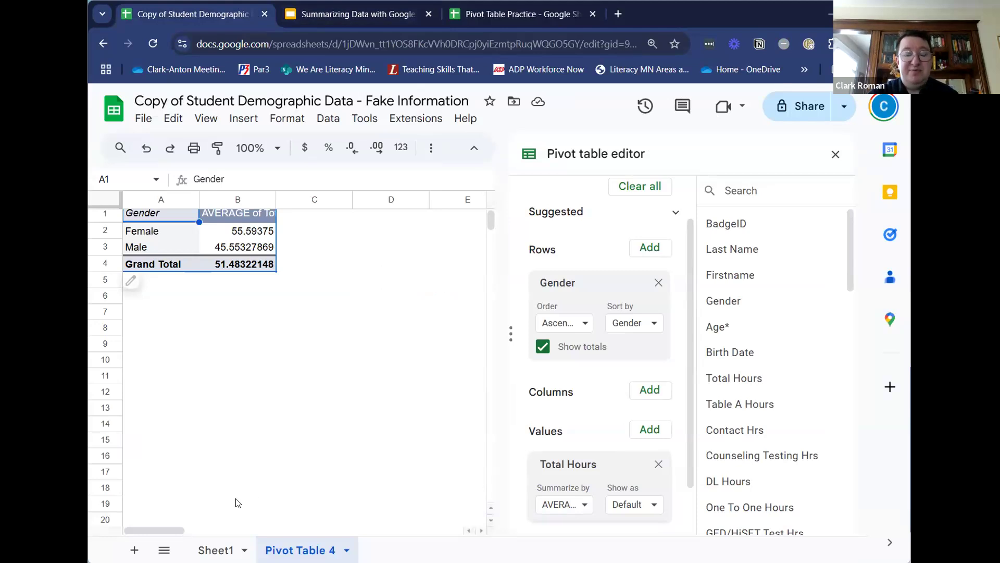
{"action": "left_click", "coordinate": [216, 549]}
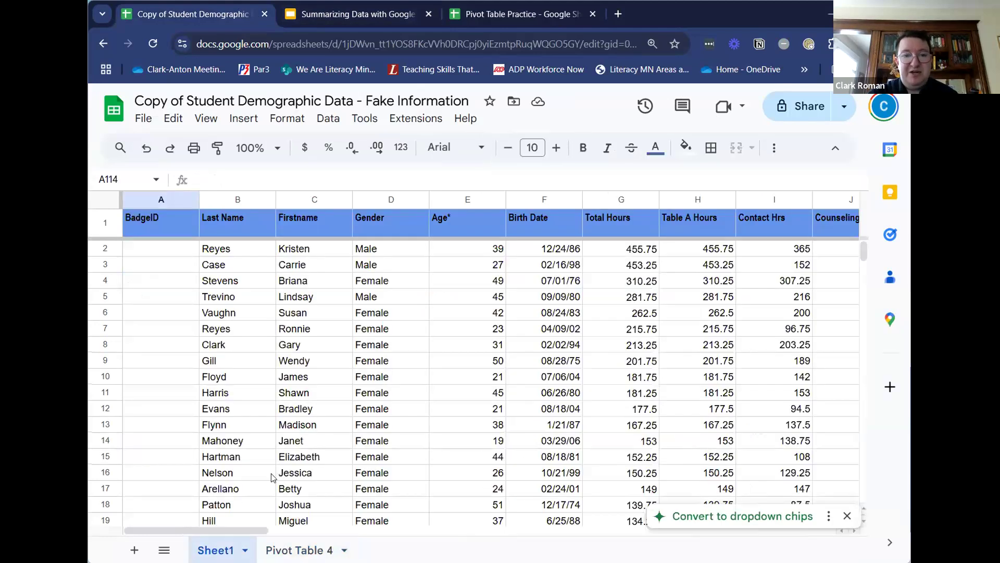
{"action": "scroll", "coordinate": [317, 434], "scroll_direction": "right", "scroll_amount": 5}
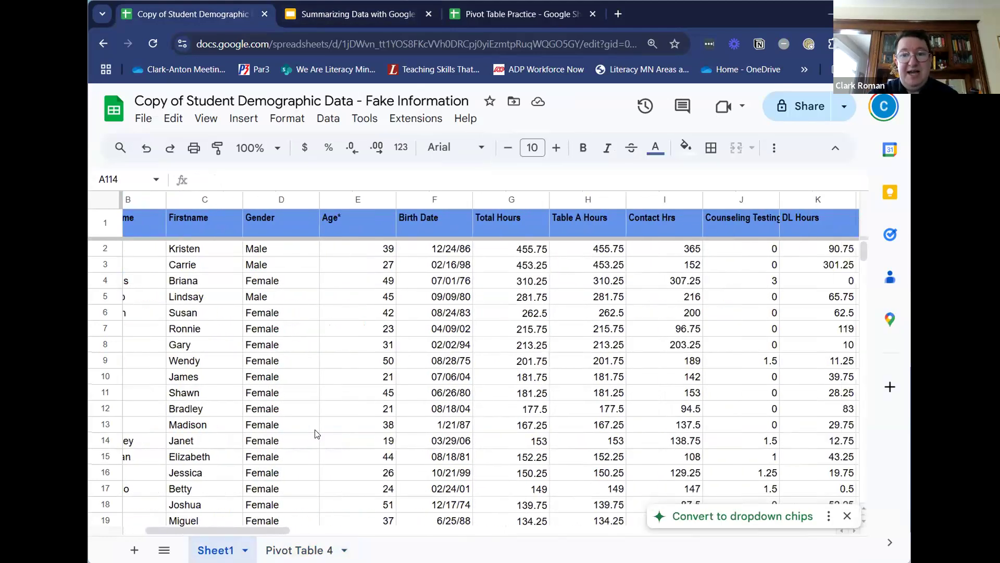
{"action": "scroll", "coordinate": [318, 437], "scroll_direction": "right", "scroll_amount": 1}
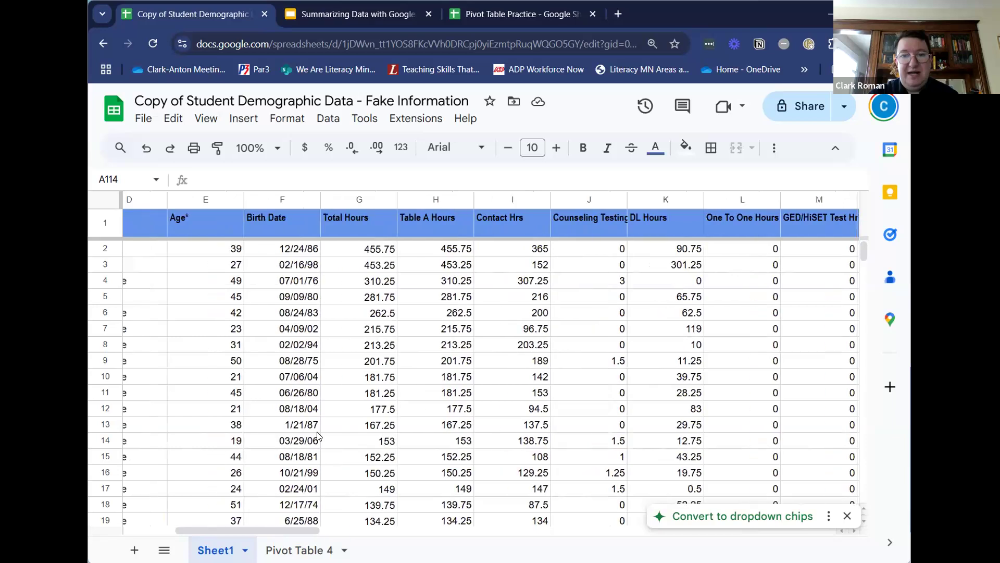
{"action": "scroll", "coordinate": [319, 436], "scroll_direction": "left", "scroll_amount": 4}
{"action": "scroll", "coordinate": [319, 436], "scroll_direction": "left", "scroll_amount": 3}
{"action": "scroll", "coordinate": [319, 436], "scroll_direction": "right", "scroll_amount": 2}
{"action": "scroll", "coordinate": [319, 436], "scroll_direction": "right", "scroll_amount": 4}
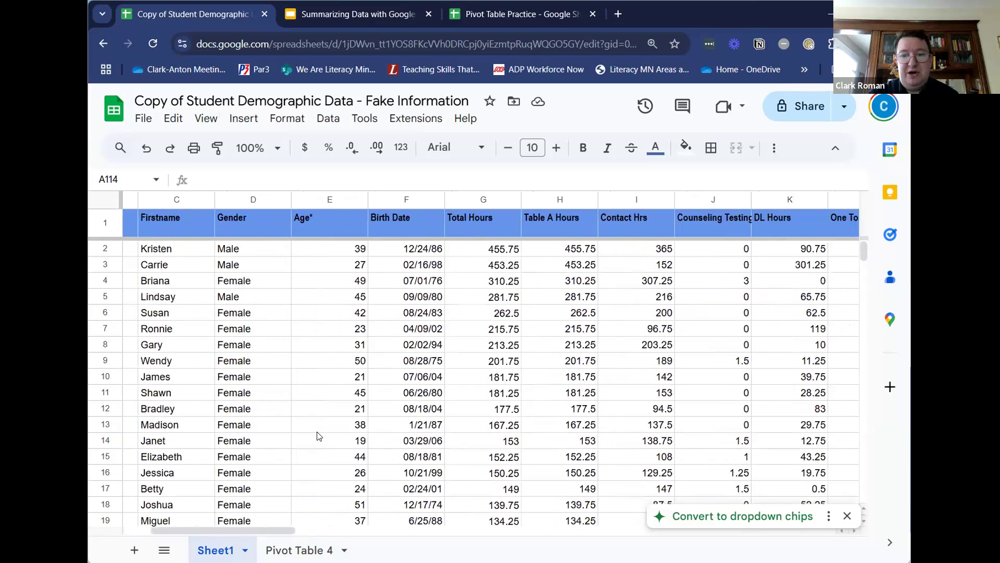
{"action": "scroll", "coordinate": [319, 437], "scroll_direction": "right", "scroll_amount": 2}
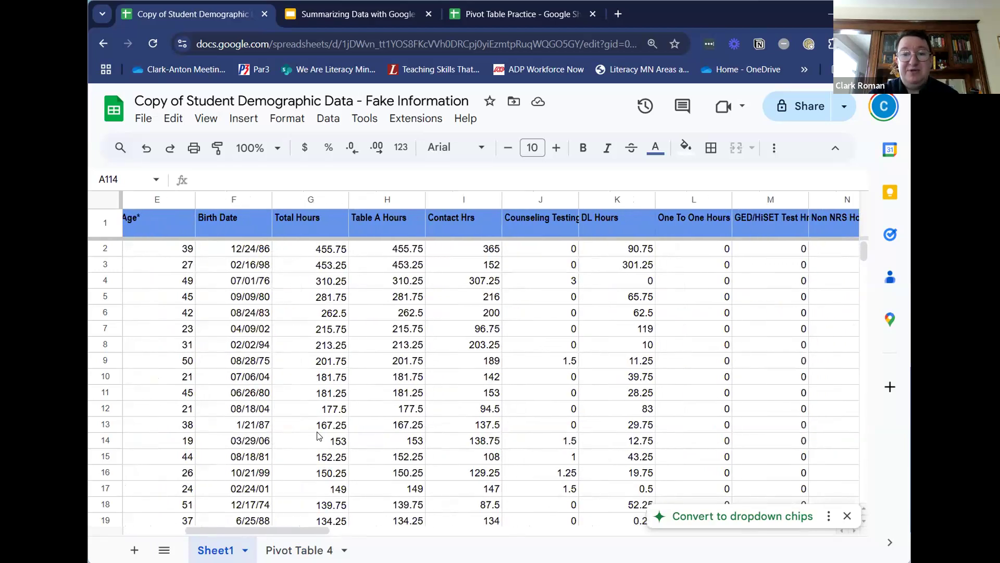
{"action": "scroll", "coordinate": [319, 436], "scroll_direction": "right", "scroll_amount": 2}
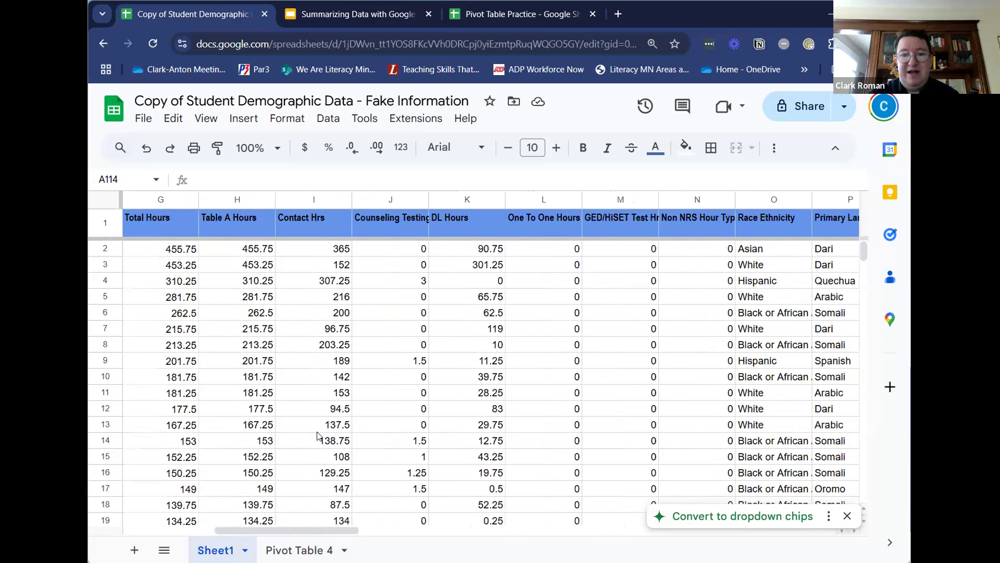
{"action": "scroll", "coordinate": [319, 436], "scroll_direction": "right", "scroll_amount": 2}
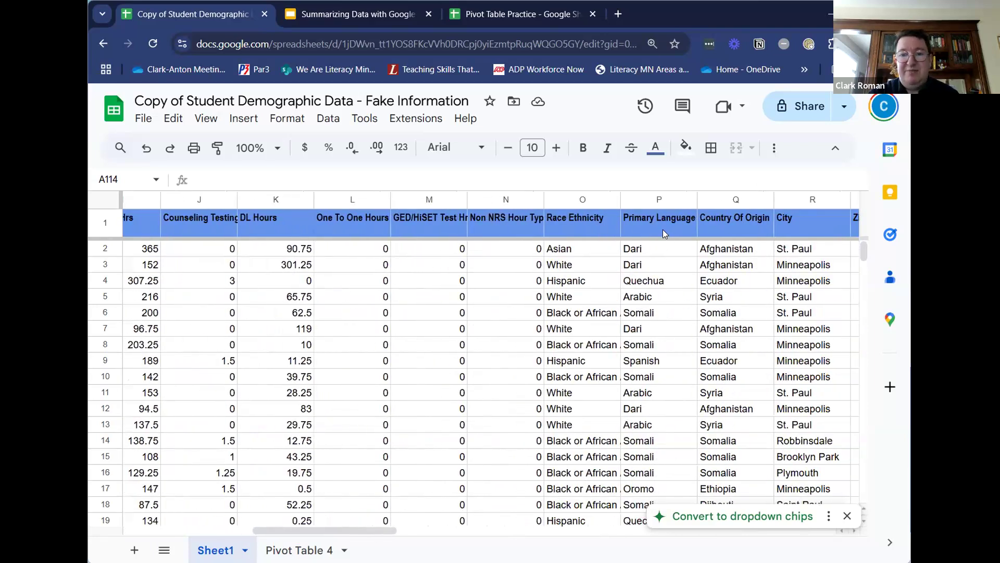
{"action": "scroll", "coordinate": [662, 227], "scroll_direction": "right", "scroll_amount": 1}
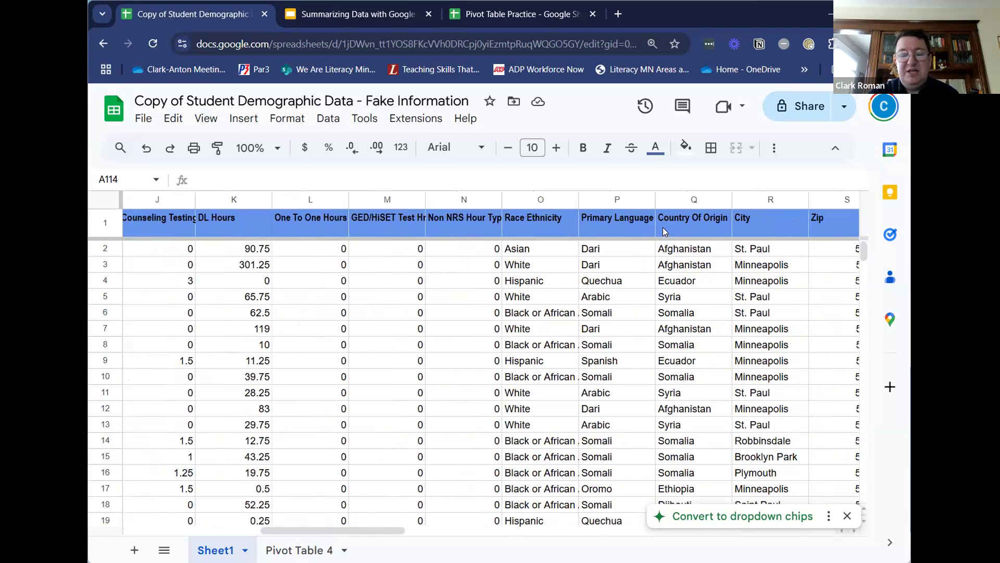
{"action": "scroll", "coordinate": [663, 227], "scroll_direction": "right", "scroll_amount": 1}
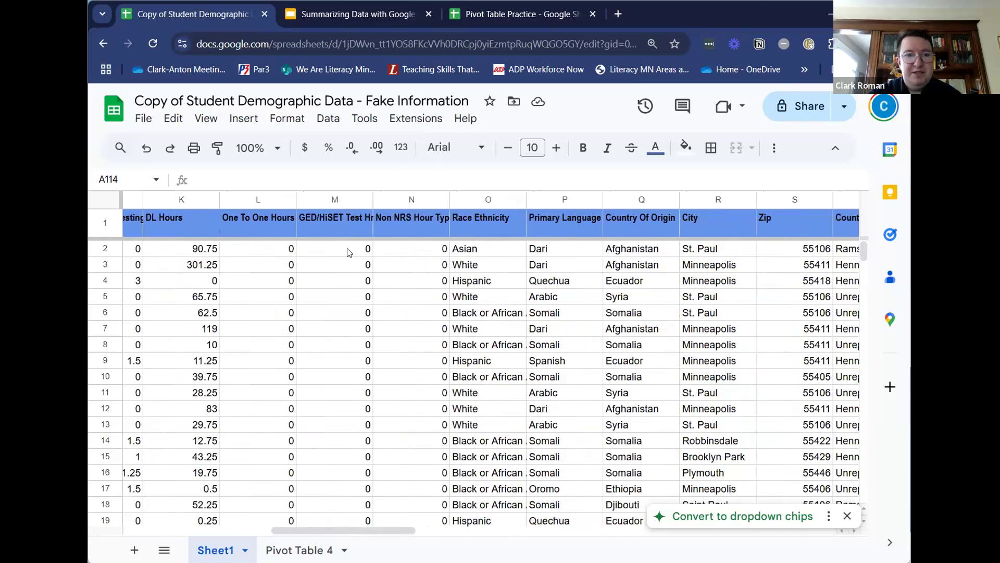
Step: Create another pivot table in a new sheet from the data range Sheet1!A1:AU150
{"action": "left_click", "coordinate": [241, 118]}
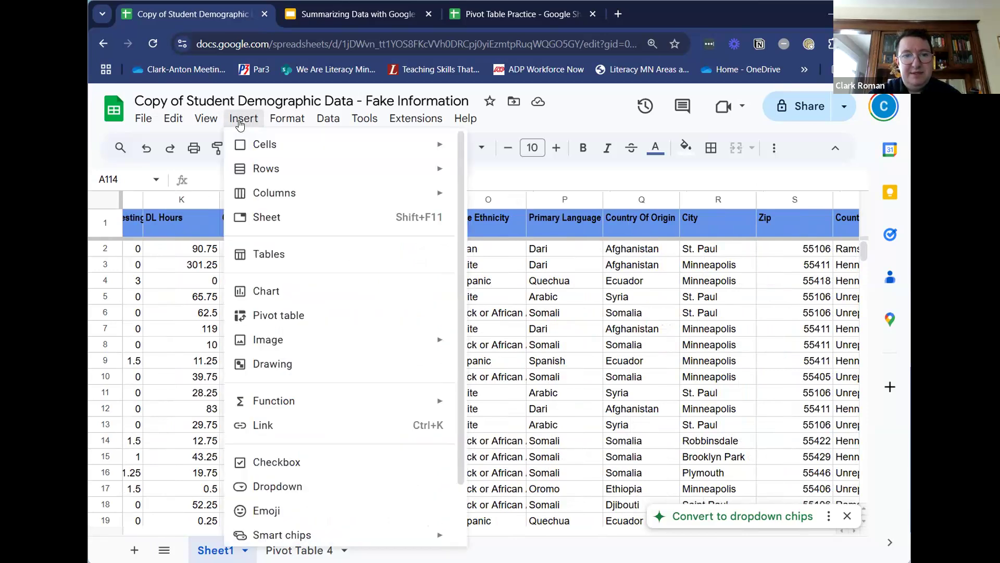
{"action": "left_click", "coordinate": [282, 315]}
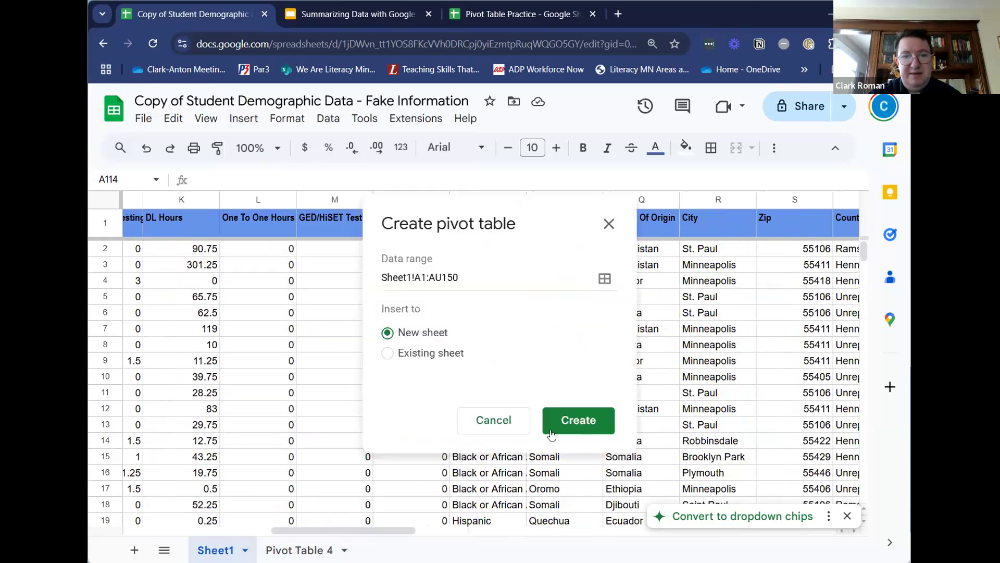
{"action": "left_click", "coordinate": [568, 417]}
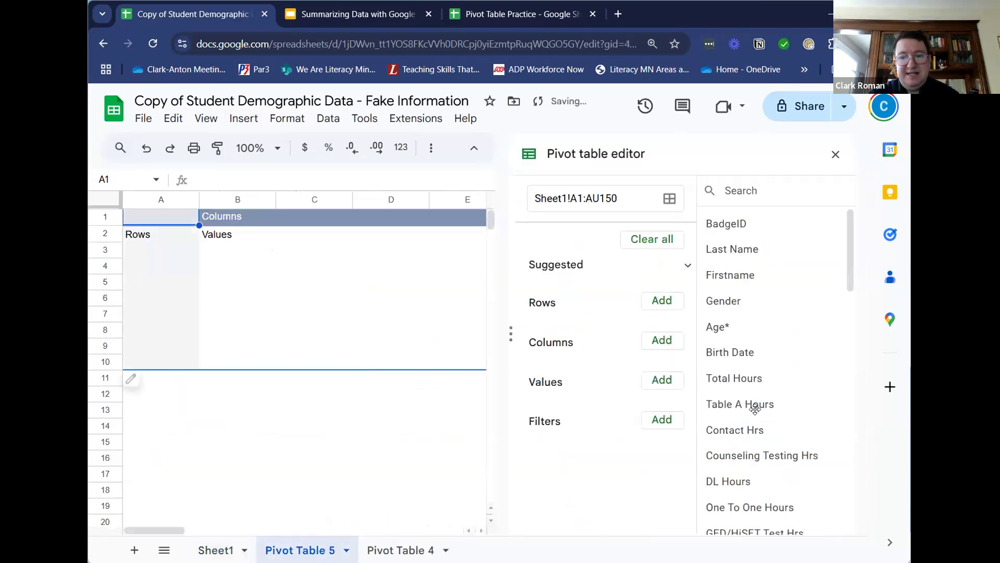
Step: Add the Primary Language field to the rows of the new pivot table
{"action": "scroll", "coordinate": [755, 408], "scroll_direction": "down", "scroll_amount": 3}
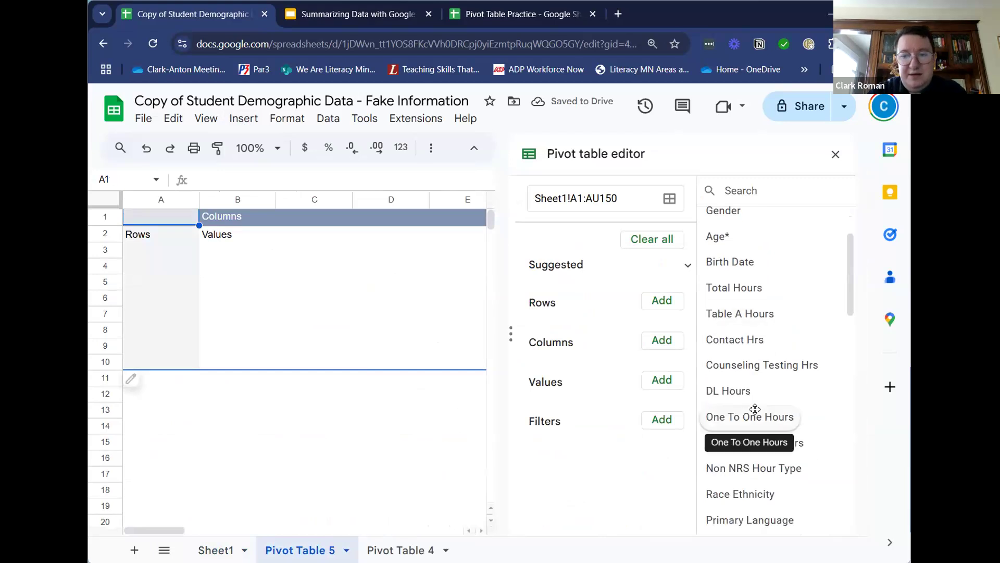
{"action": "scroll", "coordinate": [767, 416], "scroll_direction": "down", "scroll_amount": 3}
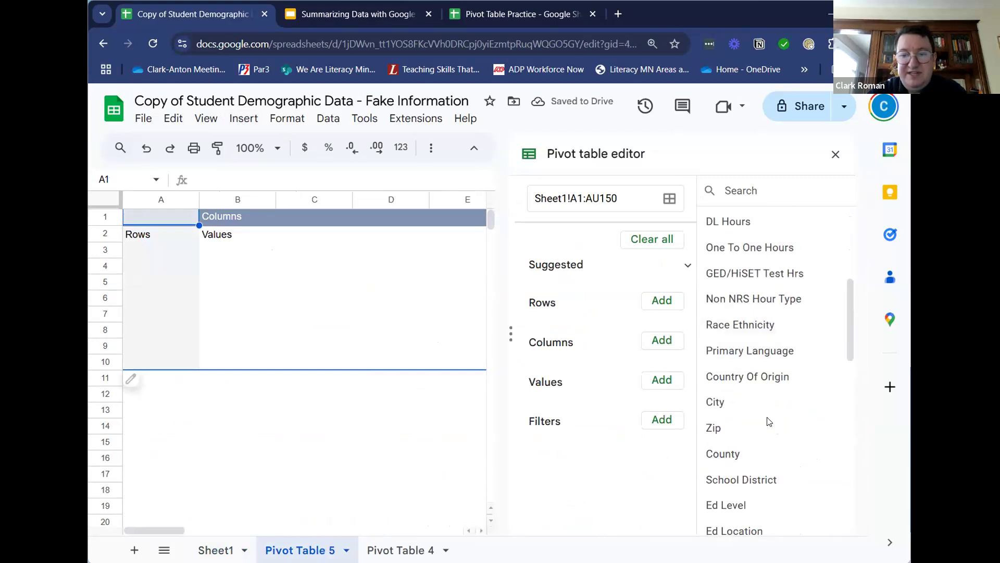
{"action": "scroll", "coordinate": [768, 421], "scroll_direction": "up", "scroll_amount": 5}
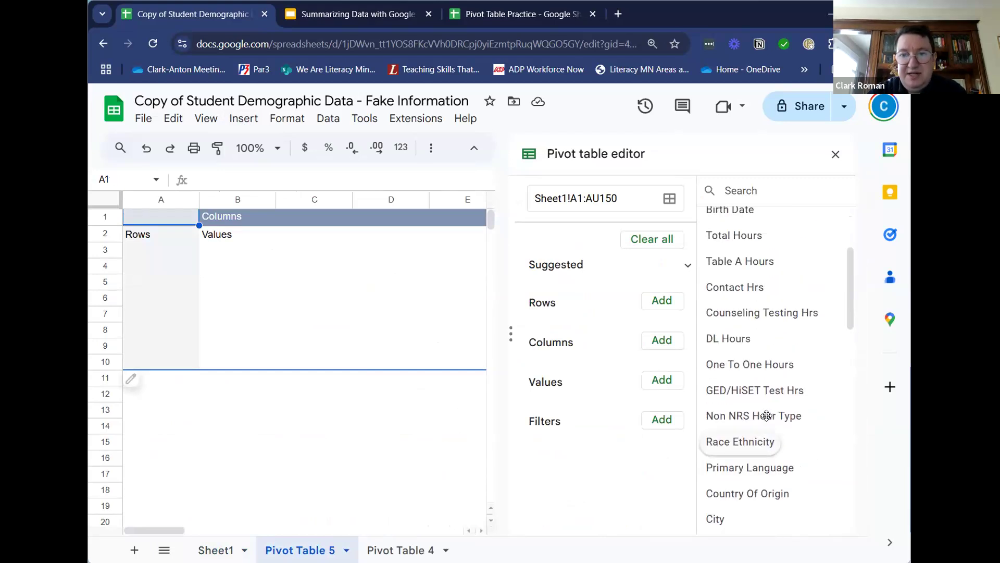
{"action": "scroll", "coordinate": [766, 415], "scroll_direction": "down", "scroll_amount": 3}
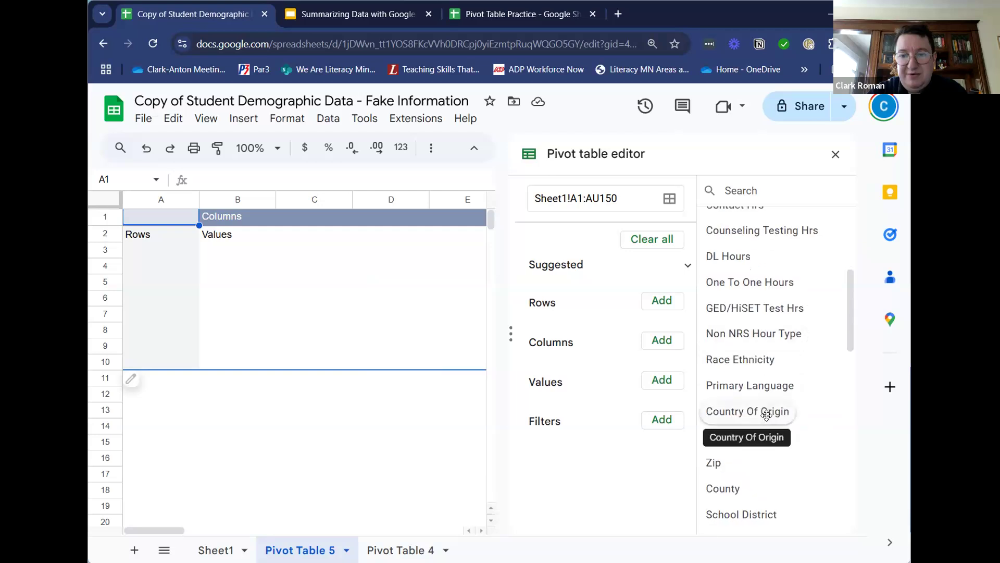
{"action": "left_click_drag", "start_coordinate": [766, 386], "coordinate": [614, 329]}
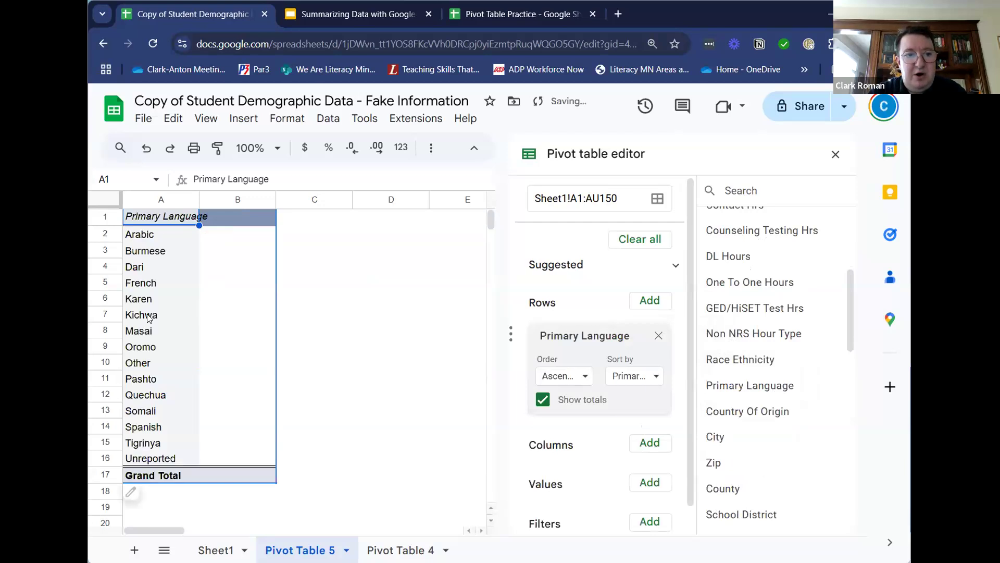
Step: Examine the primary languages listed in A2:A16 of the new pivot table
{"action": "left_click", "coordinate": [155, 447]}
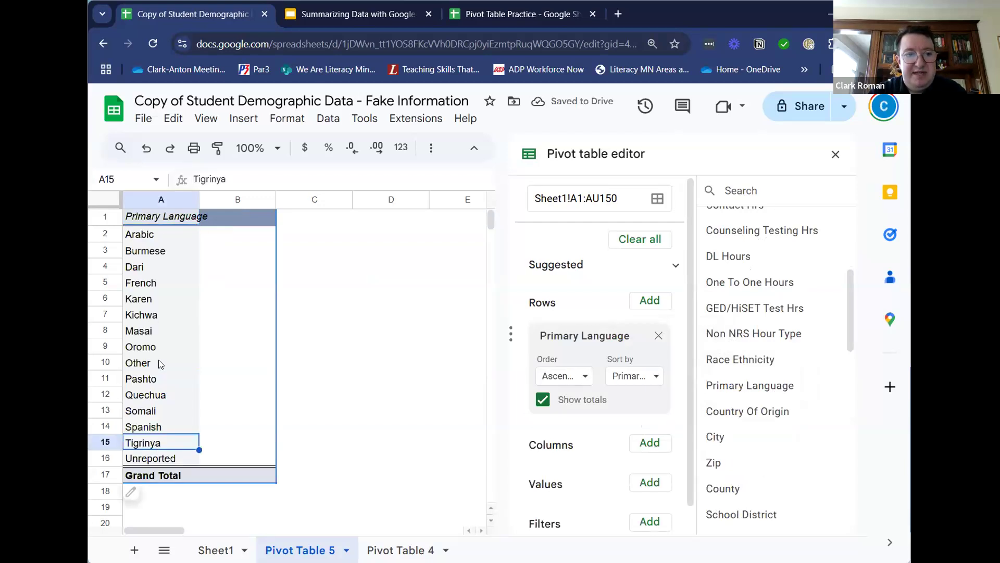
{"action": "left_click_drag", "start_coordinate": [159, 235], "coordinate": [160, 456]}
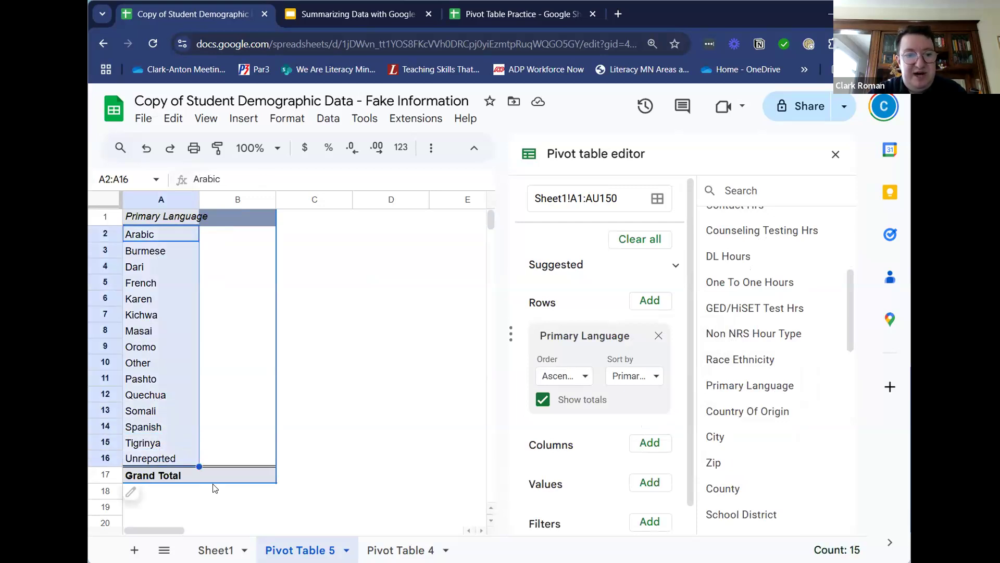
{"action": "left_click", "coordinate": [197, 490]}
{"action": "right_click", "coordinate": [197, 489]}
{"action": "key", "text": "Escape"}
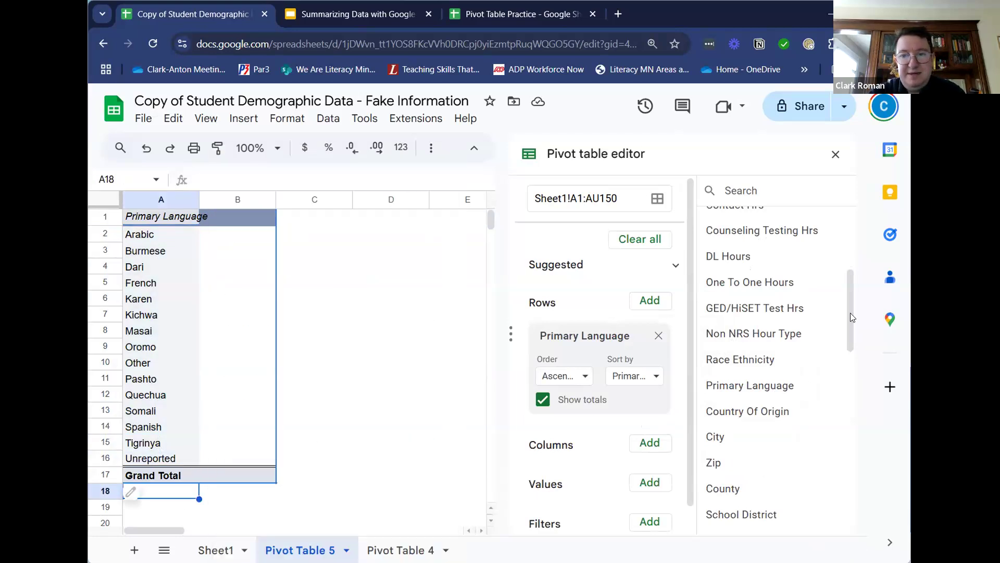
Step: Add the Last Name field to the pivot table's values, summarized by COUNTA
{"action": "left_click_drag", "start_coordinate": [852, 317], "coordinate": [838, 245]}
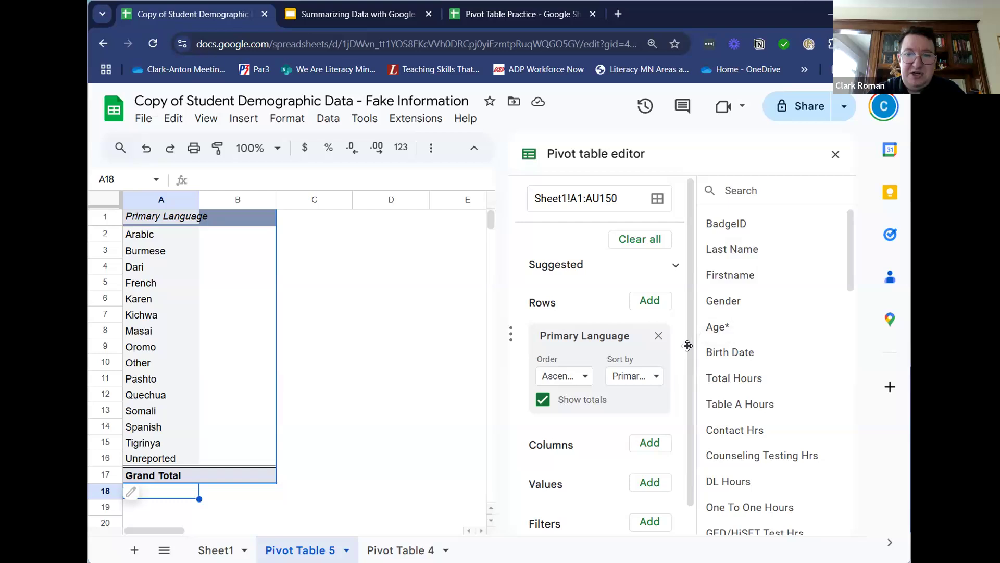
{"action": "left_click_drag", "start_coordinate": [729, 248], "coordinate": [551, 508]}
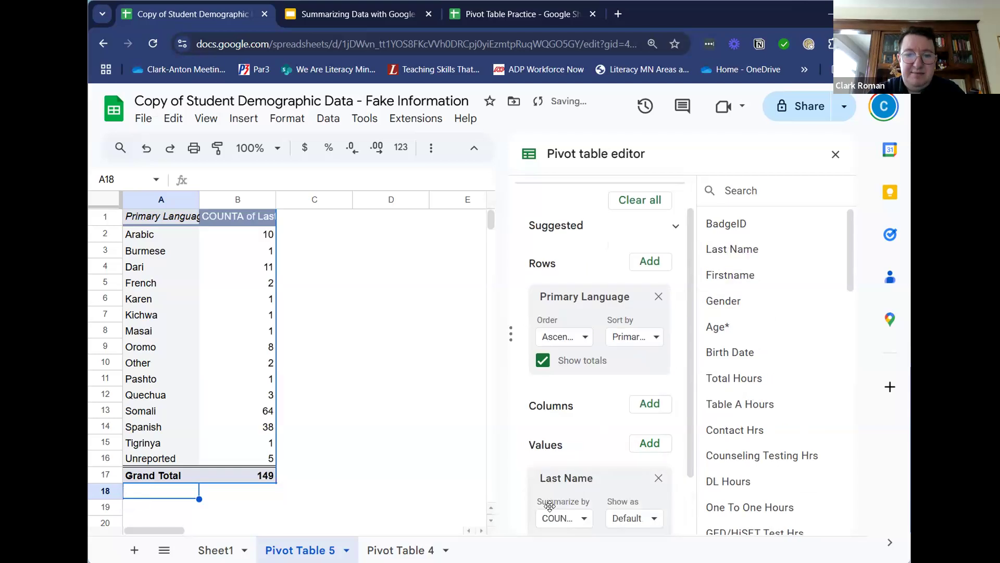
{"action": "left_click", "coordinate": [585, 519]}
{"action": "left_click", "coordinate": [583, 519]}
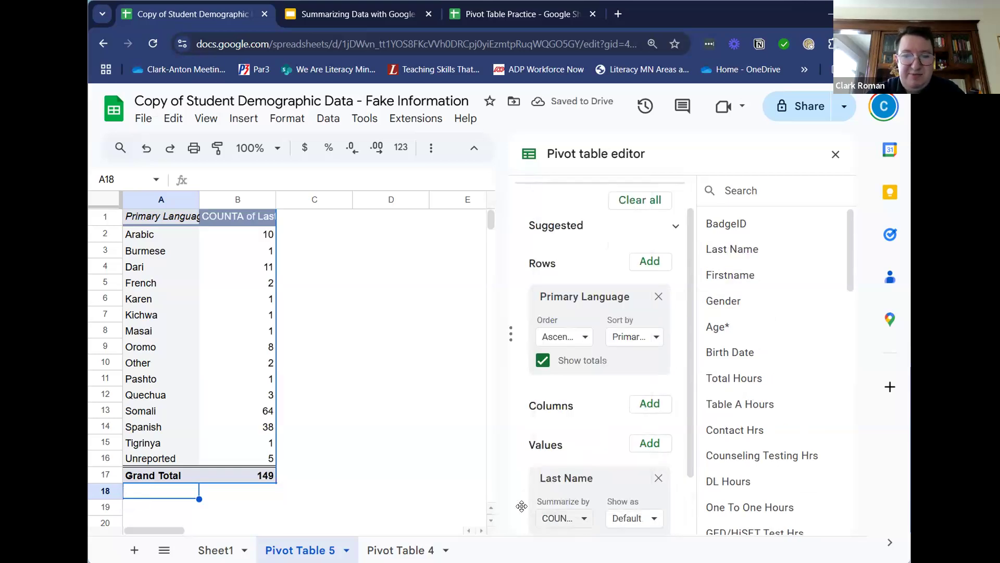
Step: Examine the Last Name column of the student data in Sheet1
{"action": "left_click", "coordinate": [222, 548]}
{"action": "scroll", "coordinate": [218, 332], "scroll_direction": "left", "scroll_amount": 15}
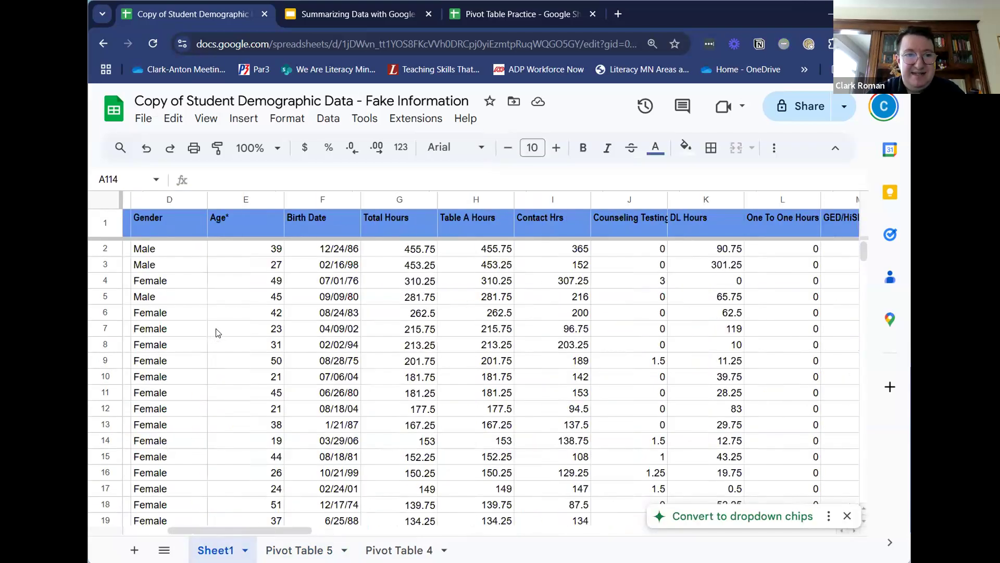
{"action": "left_click", "coordinate": [243, 202]}
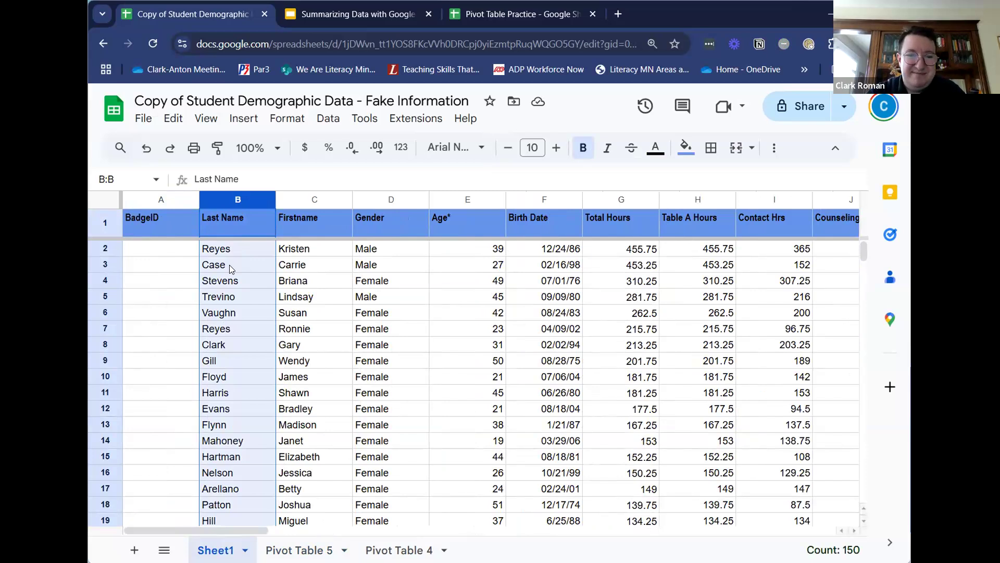
Step: Return to Pivot Table 5 and review the summary functions available for the Last Name value
{"action": "left_click", "coordinate": [299, 549]}
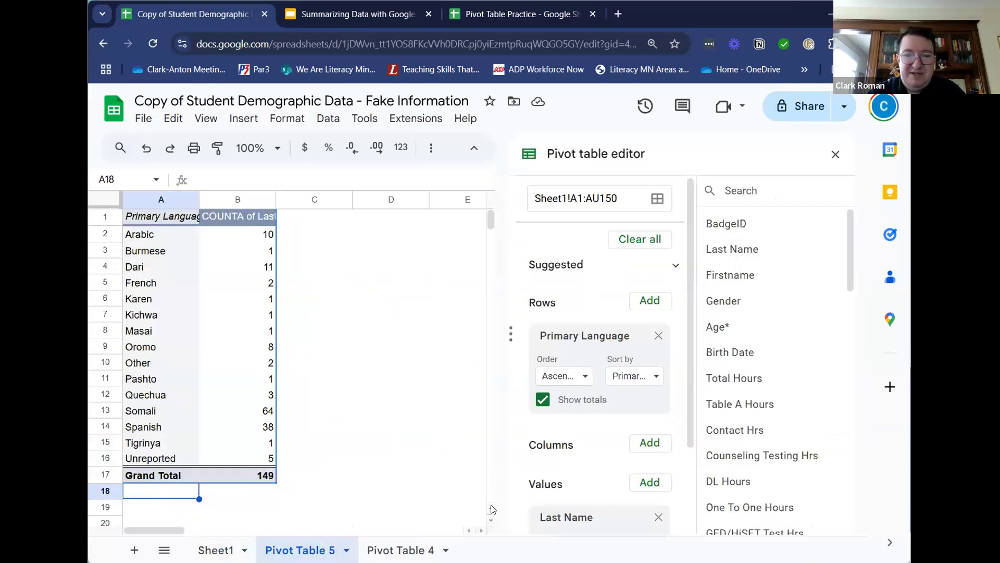
{"action": "scroll", "coordinate": [580, 475], "scroll_direction": "down", "scroll_amount": 2}
{"action": "scroll", "coordinate": [581, 475], "scroll_direction": "down", "scroll_amount": 1}
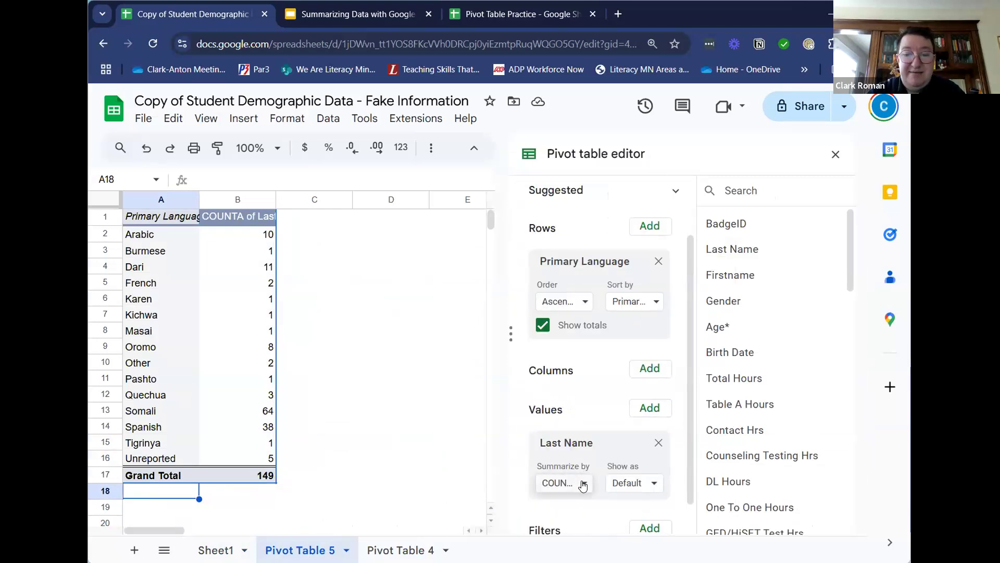
{"action": "left_click", "coordinate": [583, 483]}
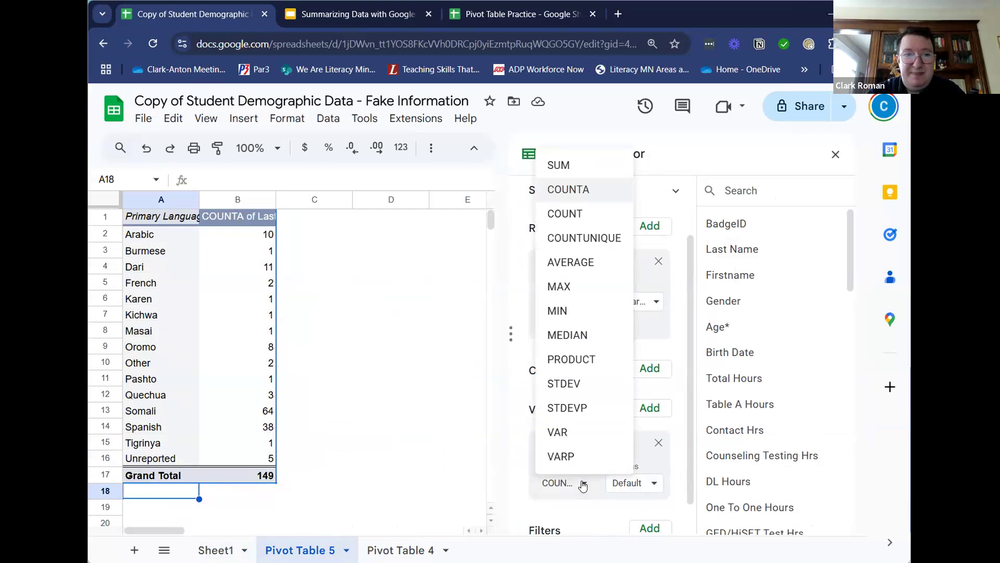
{"action": "left_click", "coordinate": [583, 485]}
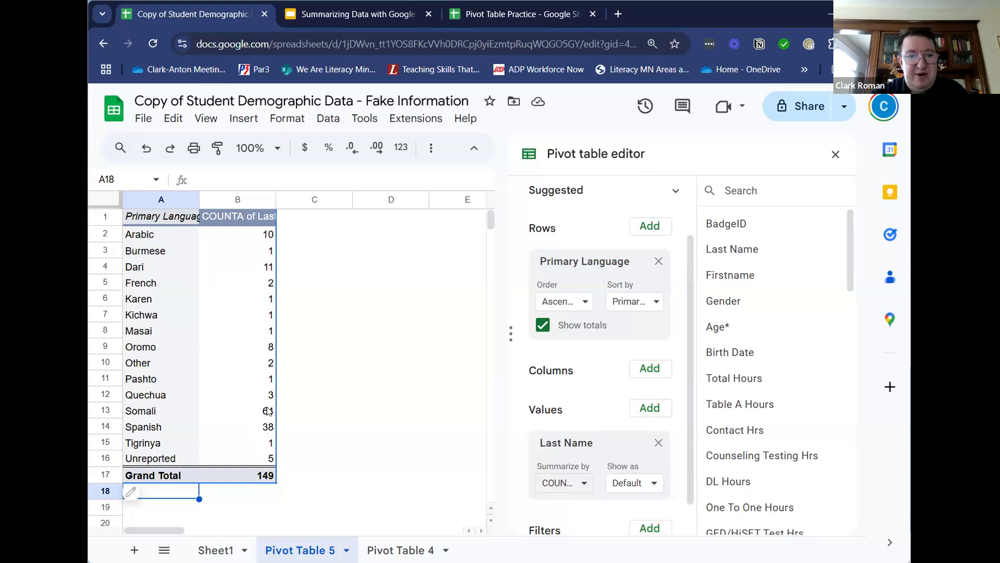
Step: Show the student records behind the Other language count in a detail sheet and examine their language and country of origin
{"action": "left_click", "coordinate": [263, 366]}
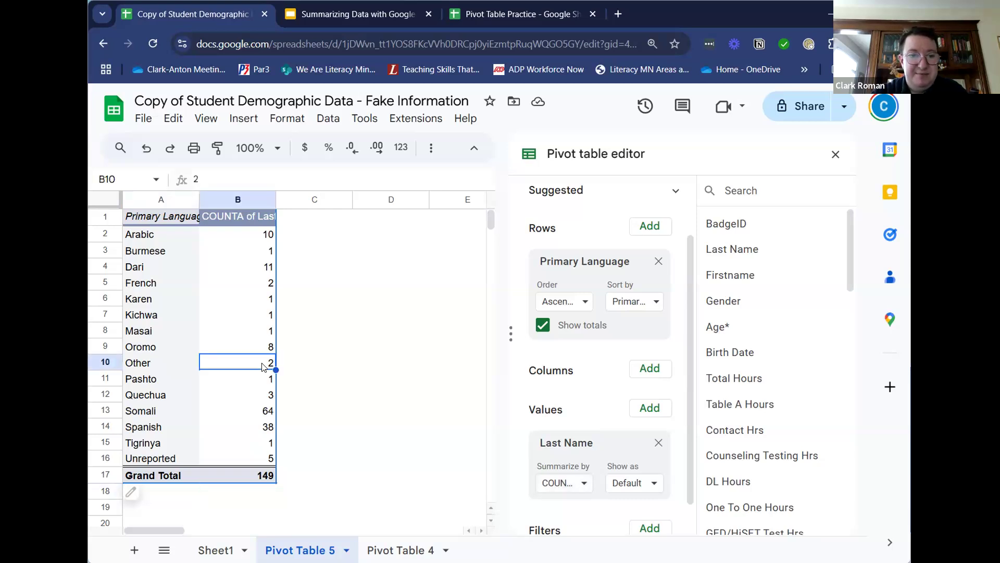
{"action": "double_click", "coordinate": [263, 367]}
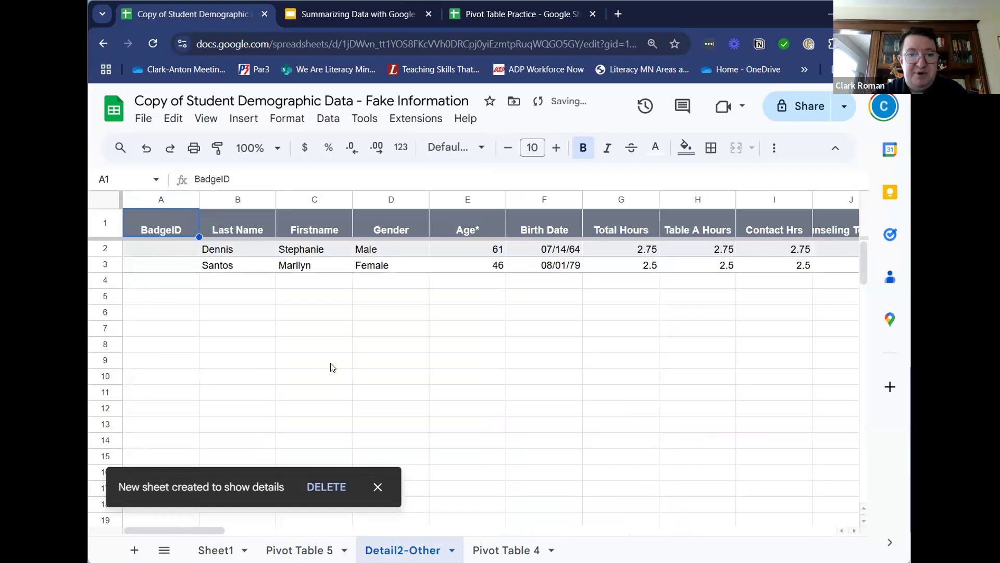
{"action": "scroll", "coordinate": [333, 367], "scroll_direction": "right", "scroll_amount": 2}
{"action": "scroll", "coordinate": [332, 368], "scroll_direction": "right", "scroll_amount": 8}
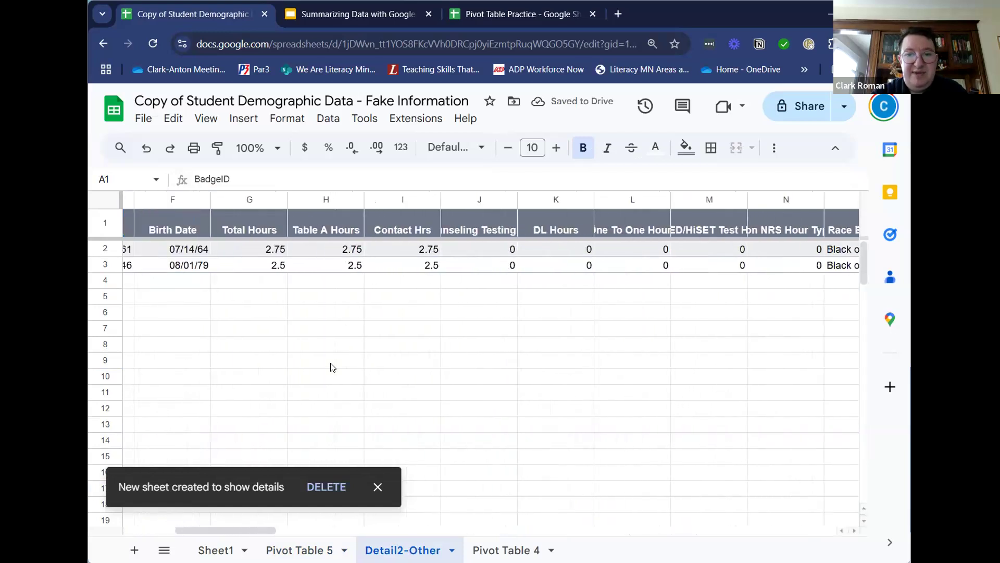
{"action": "scroll", "coordinate": [333, 368], "scroll_direction": "right", "scroll_amount": 6}
{"action": "scroll", "coordinate": [332, 367], "scroll_direction": "right", "scroll_amount": 2}
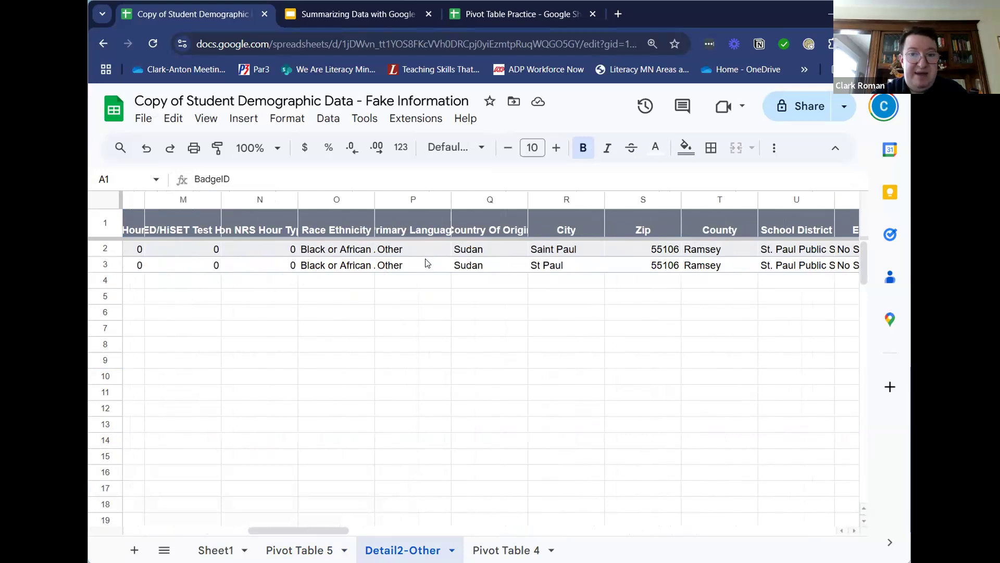
{"action": "scroll", "coordinate": [426, 263], "scroll_direction": "left", "scroll_amount": 2}
{"action": "scroll", "coordinate": [426, 263], "scroll_direction": "right", "scroll_amount": 6}
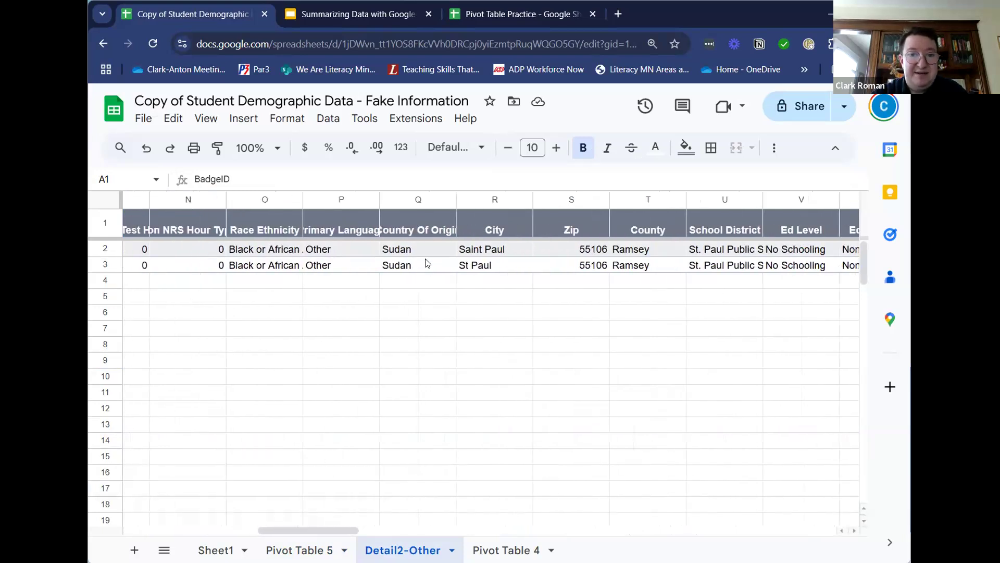
{"action": "scroll", "coordinate": [426, 264], "scroll_direction": "right", "scroll_amount": 3}
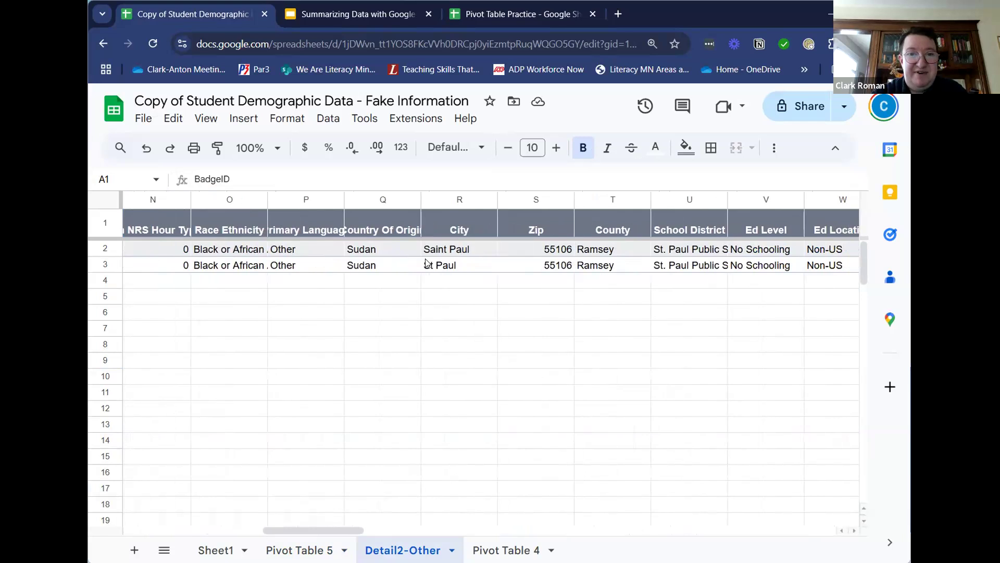
{"action": "scroll", "coordinate": [426, 263], "scroll_direction": "left", "scroll_amount": 15}
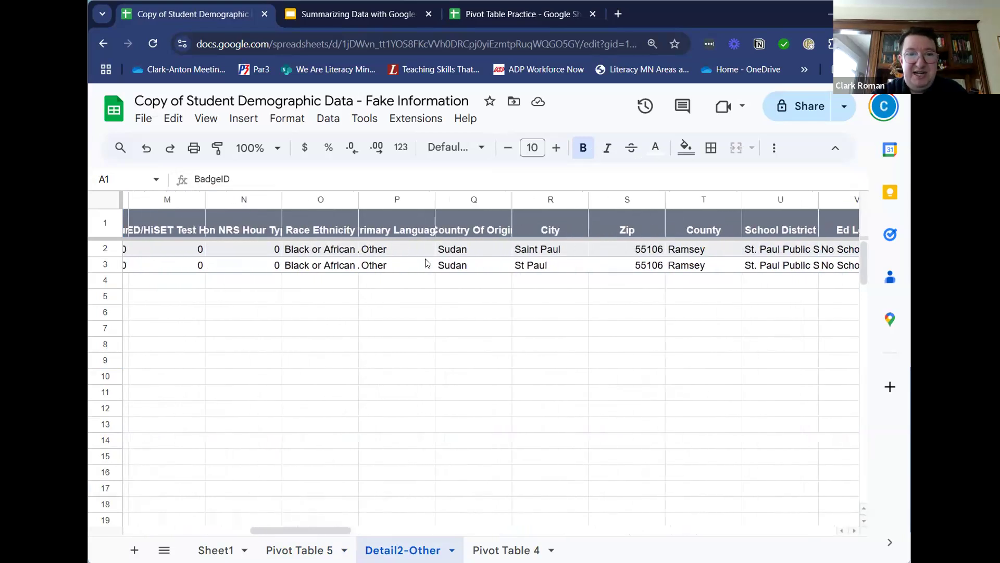
{"action": "scroll", "coordinate": [426, 263], "scroll_direction": "left", "scroll_amount": 10}
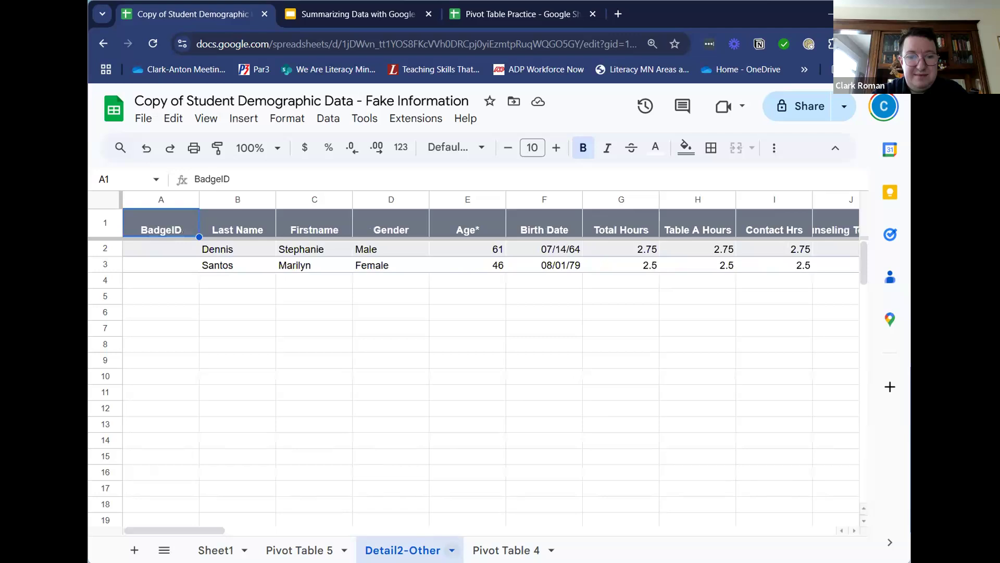
Step: Delete the detail sheet for the Other language
{"action": "left_click", "coordinate": [451, 550]}
{"action": "left_click", "coordinate": [414, 289]}
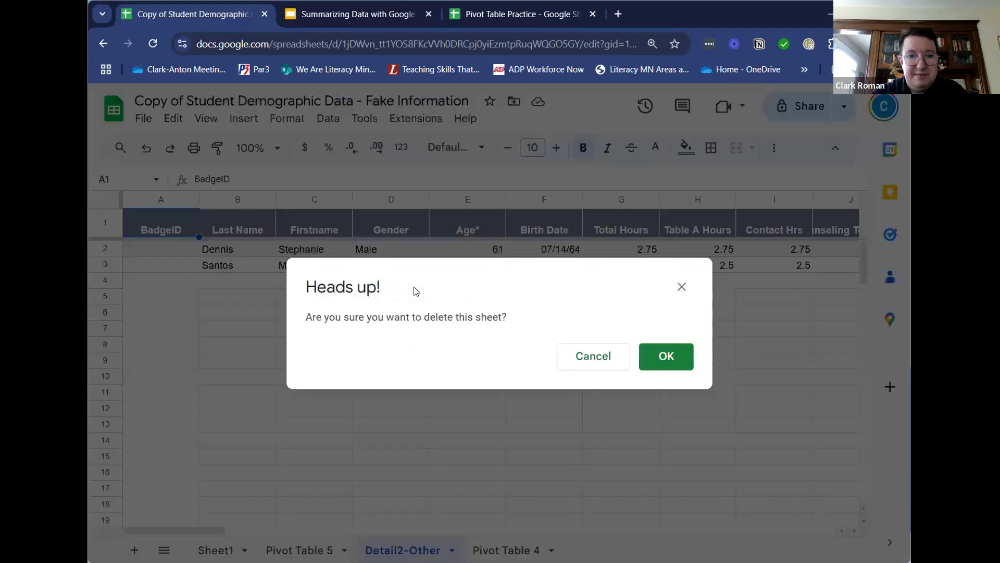
{"action": "left_click", "coordinate": [680, 361]}
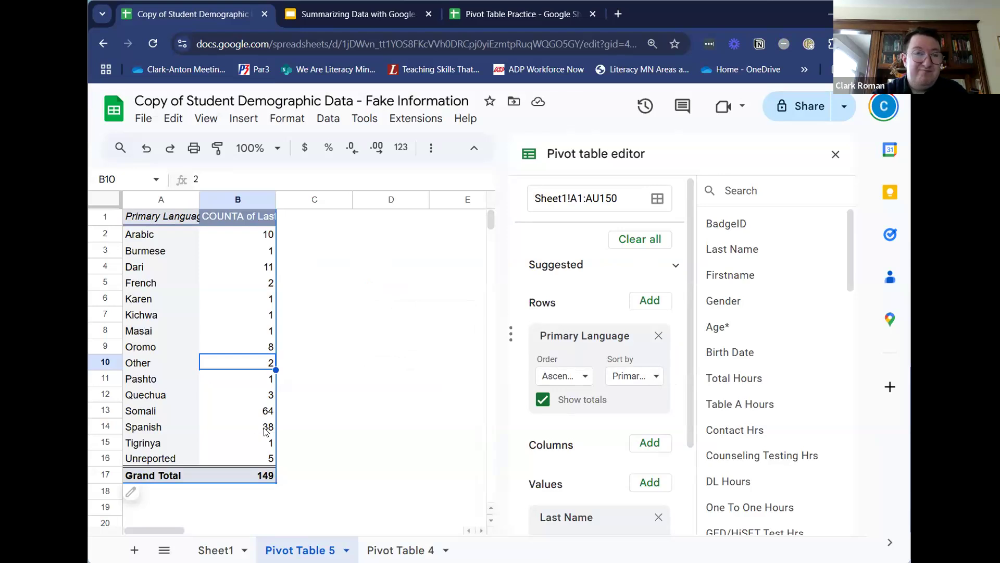
Step: Show the student records behind the Spanish count in a detail sheet and look through the rows
{"action": "double_click", "coordinate": [266, 430]}
{"action": "scroll", "coordinate": [521, 386], "scroll_direction": "right", "scroll_amount": 3}
{"action": "scroll", "coordinate": [521, 386], "scroll_direction": "left", "scroll_amount": 3}
{"action": "scroll", "coordinate": [520, 386], "scroll_direction": "down", "scroll_amount": 5}
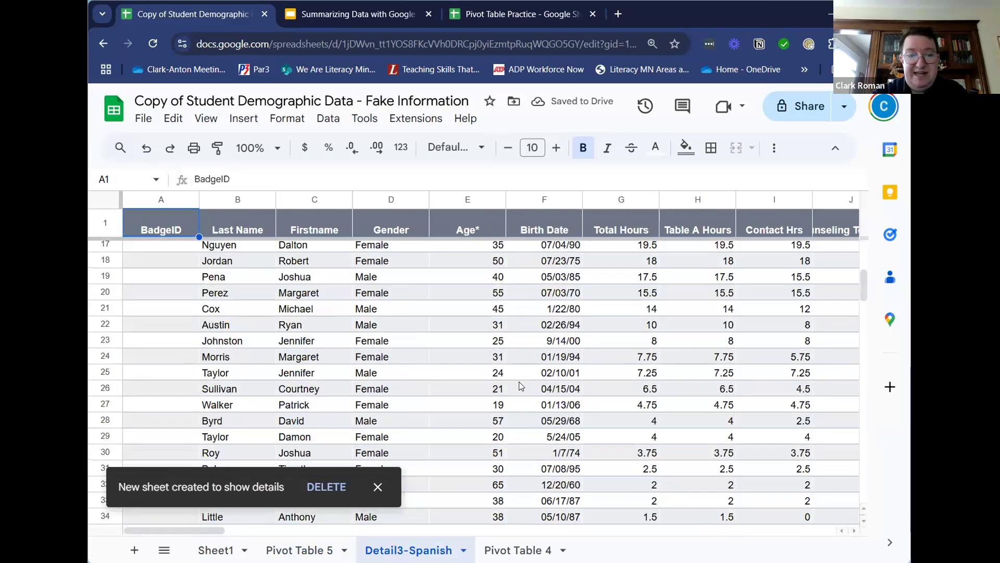
{"action": "scroll", "coordinate": [520, 386], "scroll_direction": "down", "scroll_amount": 2}
Step: Delete the detail sheet for Spanish and deselect the count in Pivot Table 5
{"action": "left_click", "coordinate": [464, 551]}
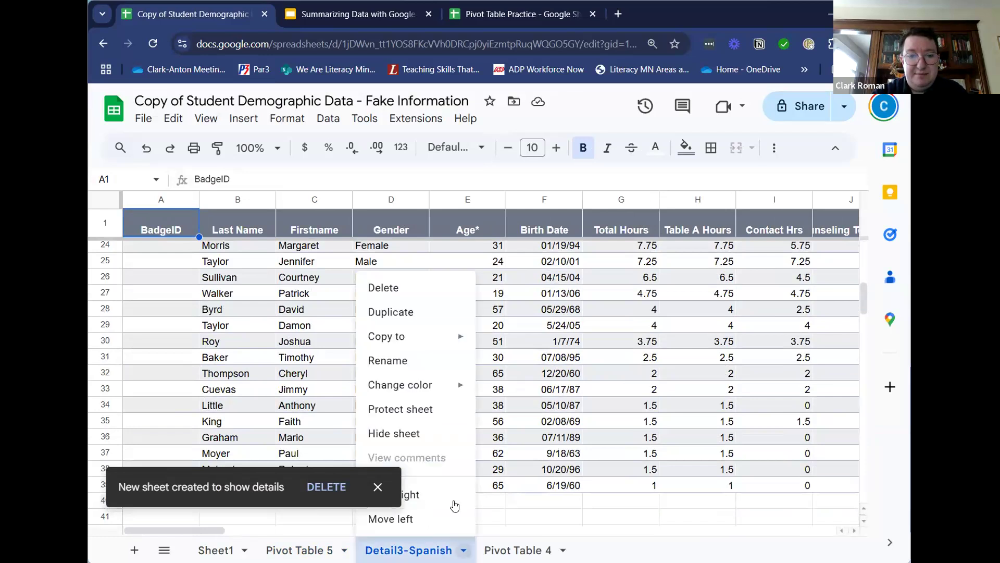
{"action": "left_click", "coordinate": [442, 288]}
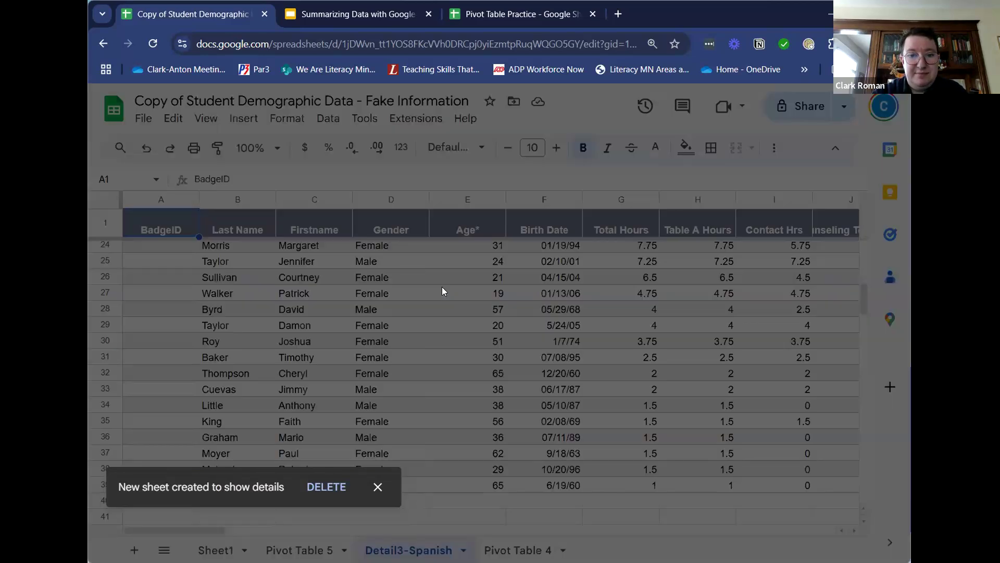
{"action": "left_click", "coordinate": [663, 356]}
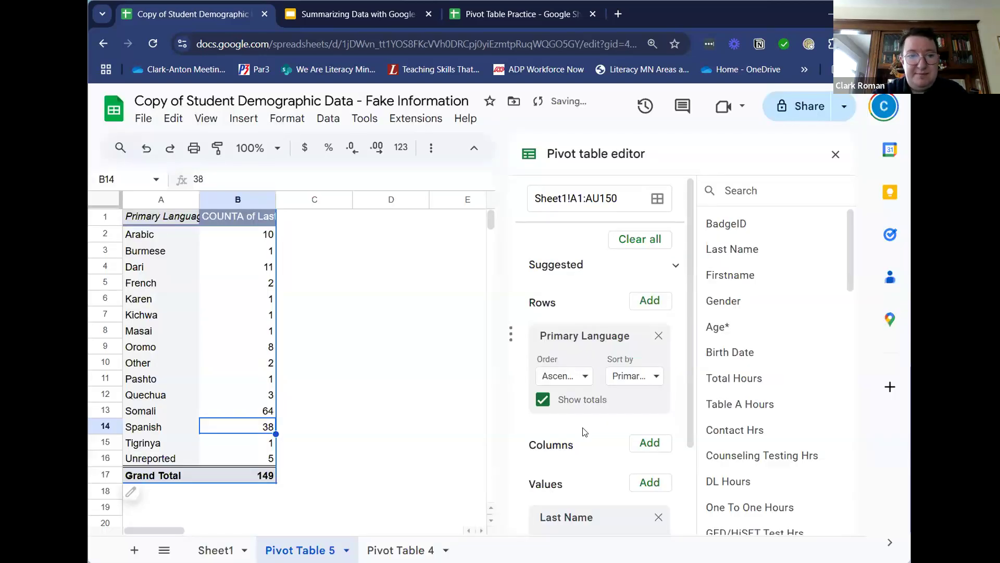
{"action": "left_click", "coordinate": [387, 444]}
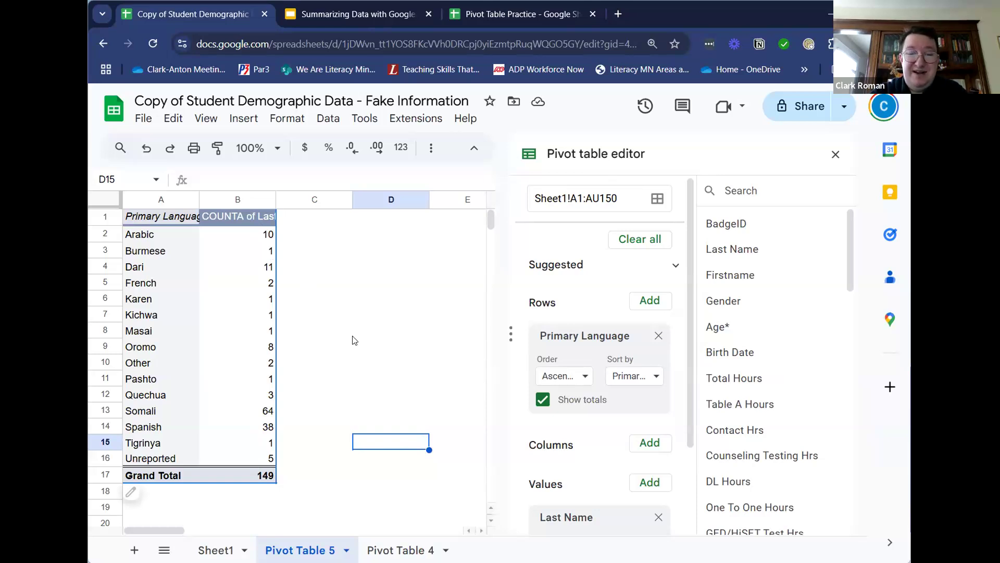
Step: Add the Last Name field to the pivot table's values a second time
{"action": "scroll", "coordinate": [475, 407], "scroll_direction": "down", "scroll_amount": 1}
{"action": "scroll", "coordinate": [595, 465], "scroll_direction": "down", "scroll_amount": 1}
{"action": "scroll", "coordinate": [596, 464], "scroll_direction": "down", "scroll_amount": 1}
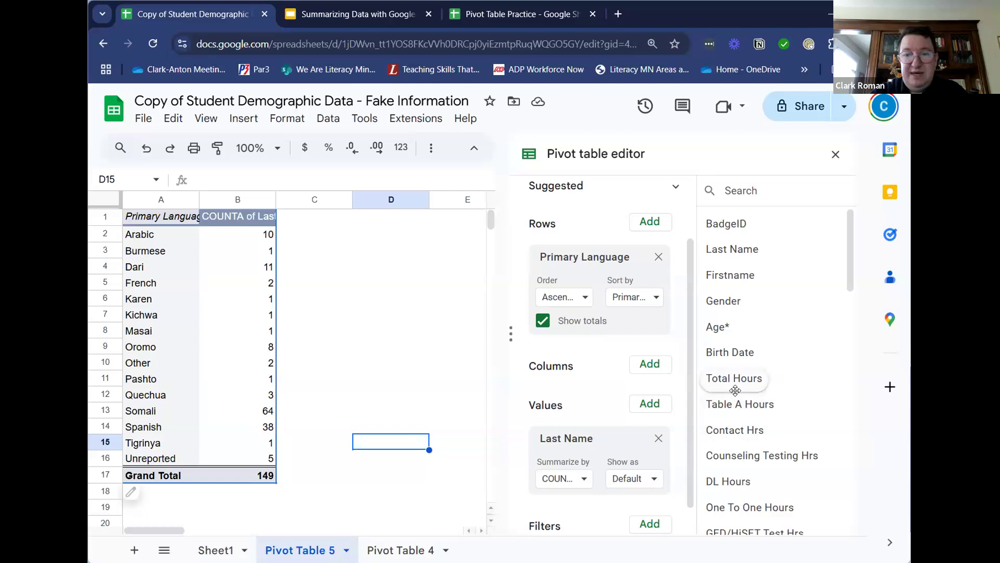
{"action": "scroll", "coordinate": [735, 386], "scroll_direction": "down", "scroll_amount": 1}
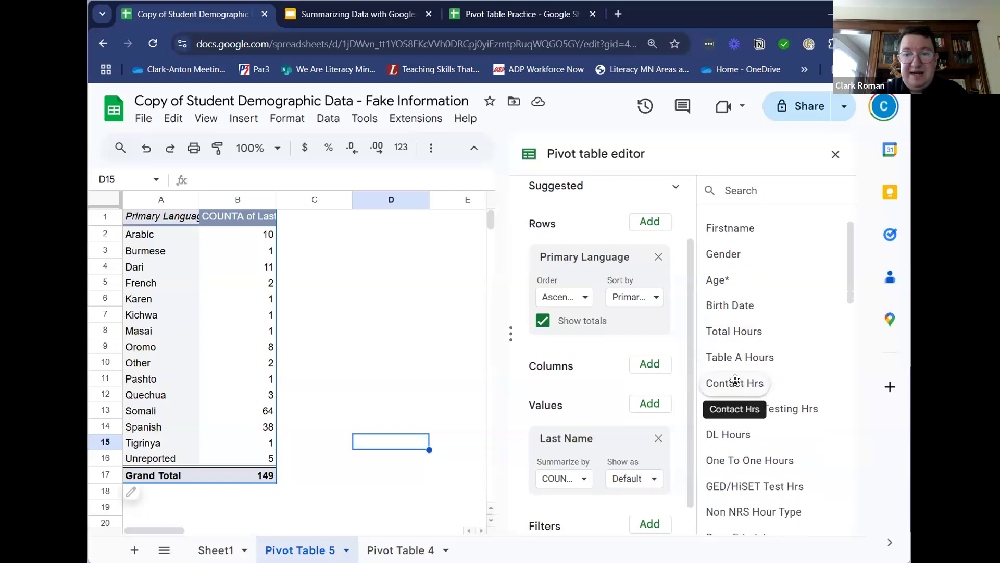
{"action": "scroll", "coordinate": [735, 355], "scroll_direction": "down", "scroll_amount": 1}
{"action": "scroll", "coordinate": [735, 341], "scroll_direction": "up", "scroll_amount": 1}
{"action": "scroll", "coordinate": [736, 341], "scroll_direction": "up", "scroll_amount": 1}
{"action": "left_click_drag", "start_coordinate": [729, 250], "coordinate": [571, 516]}
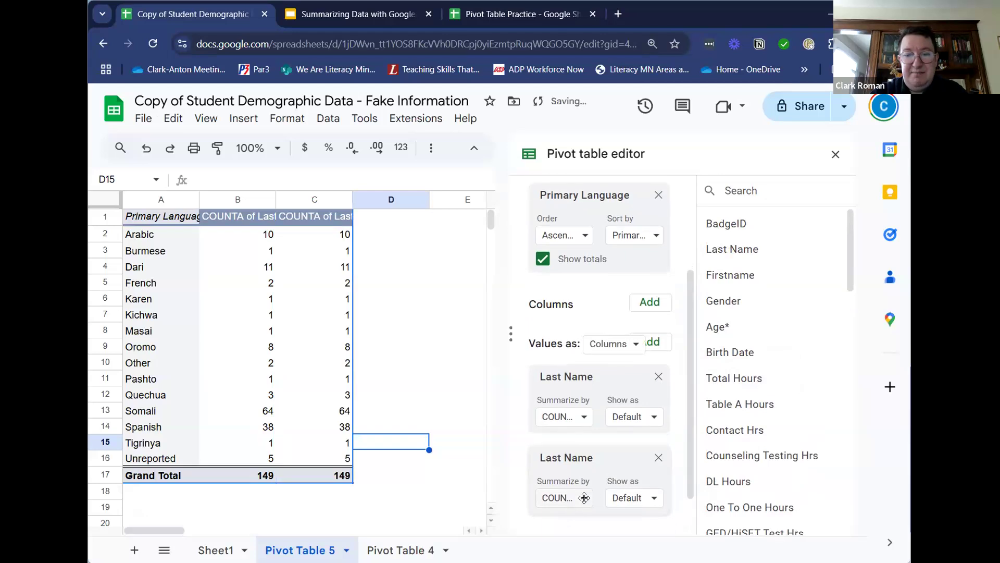
Step: Show the second Last Name value as % of grand total
{"action": "left_click", "coordinate": [652, 502]}
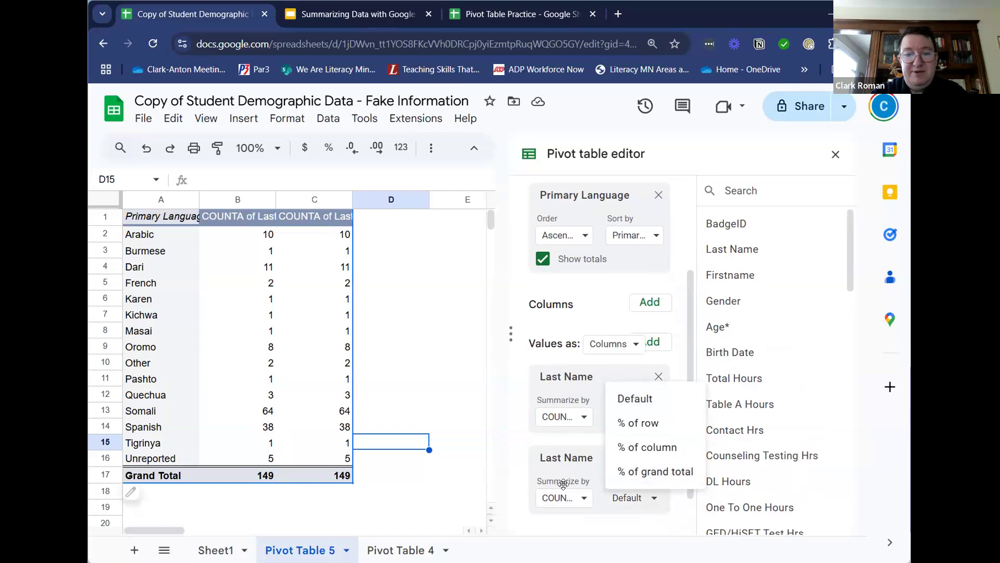
{"action": "left_click", "coordinate": [658, 482]}
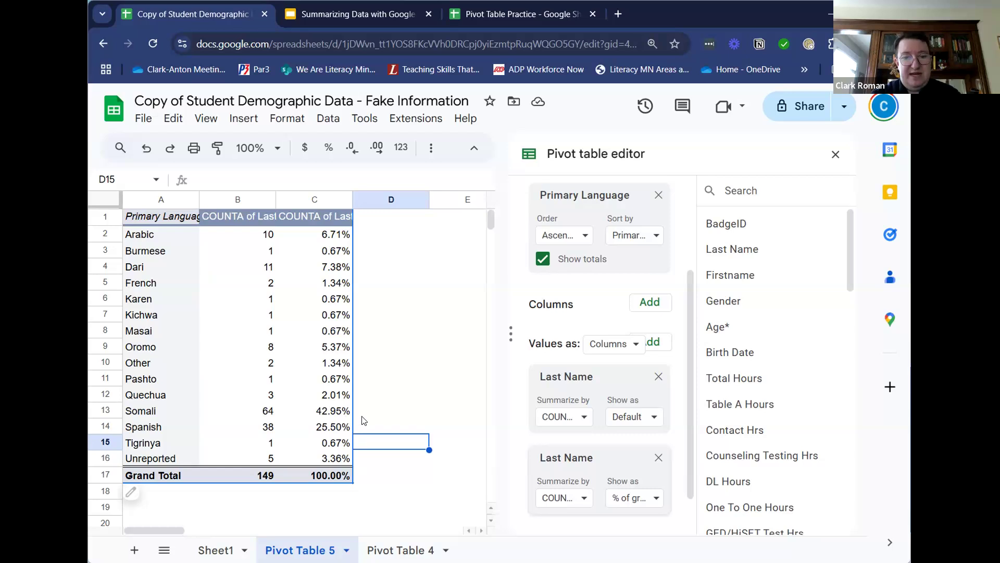
{"action": "left_click", "coordinate": [638, 499]}
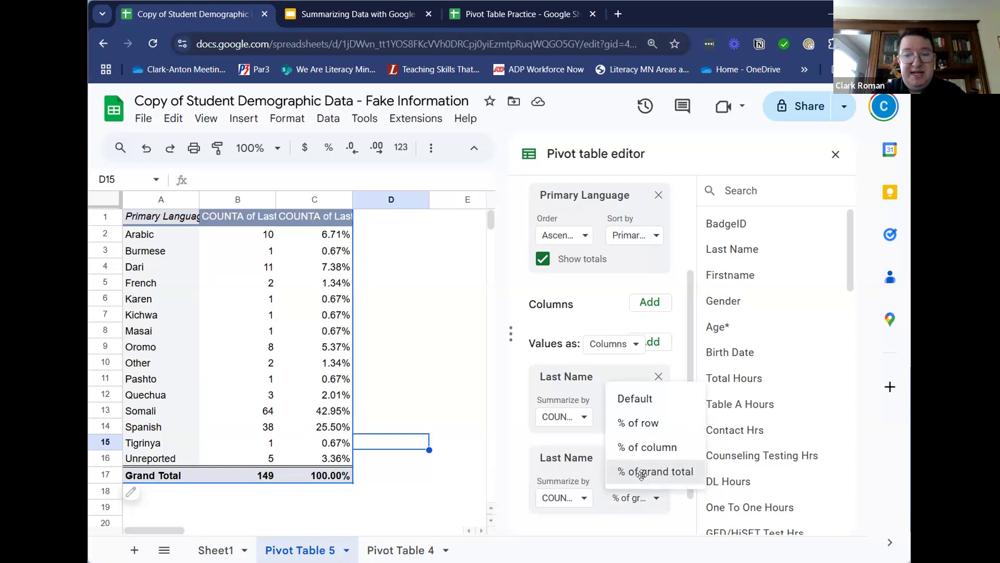
{"action": "left_click", "coordinate": [633, 472]}
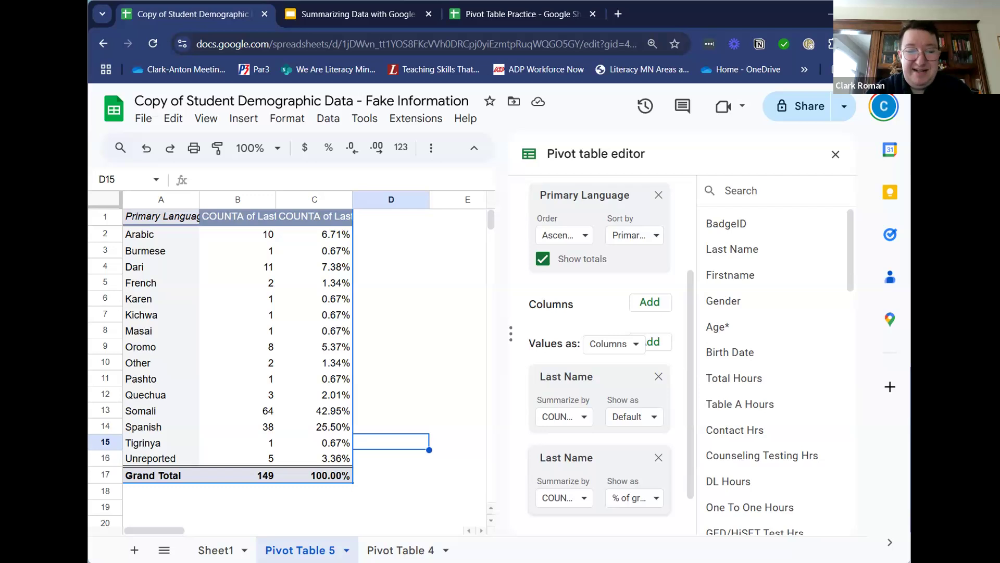
Step: Compare the BadgeID and Last Name columns in Sheet1 as fields for counting students
{"action": "left_click", "coordinate": [215, 550]}
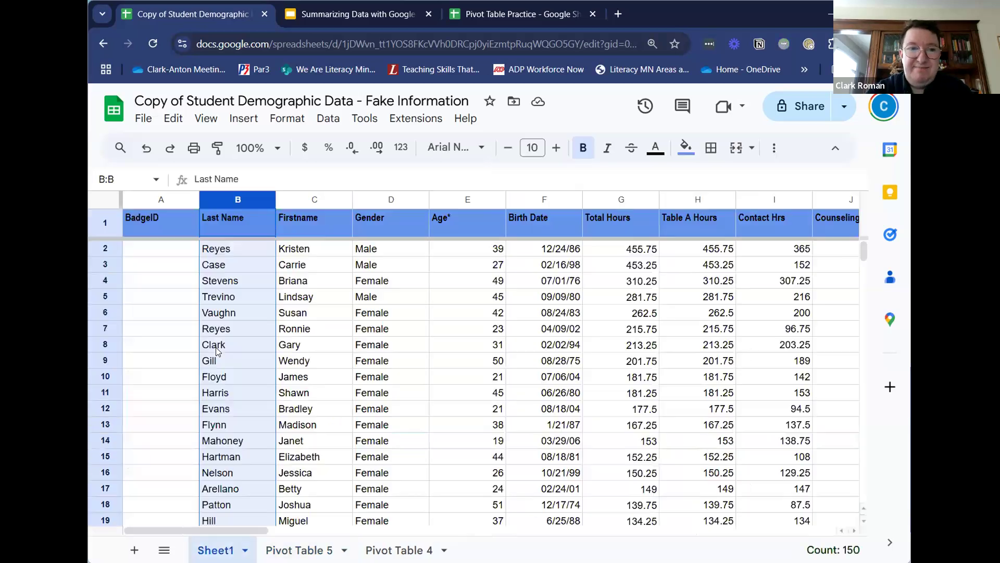
{"action": "left_click", "coordinate": [159, 246]}
{"action": "left_click", "coordinate": [158, 263]}
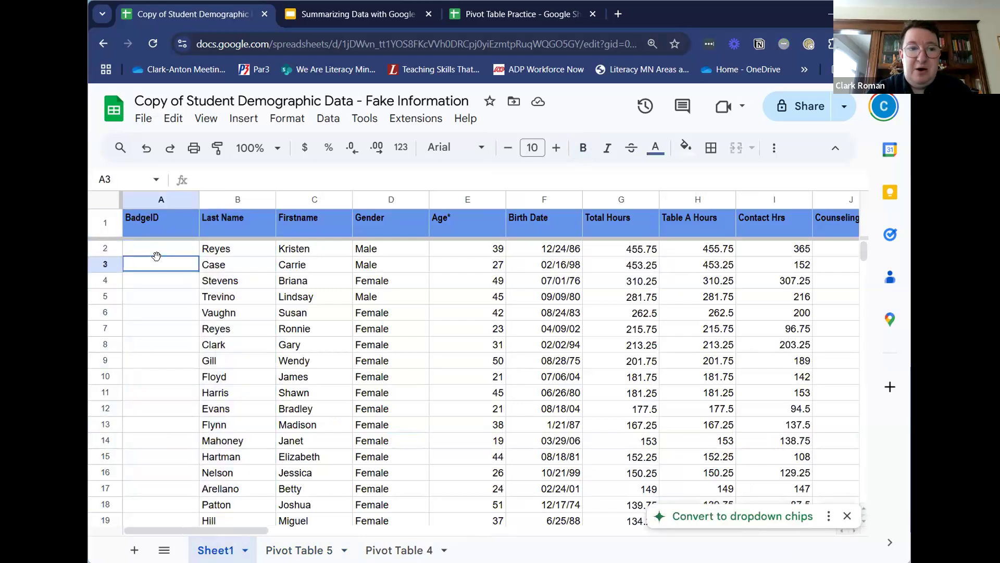
{"action": "left_click", "coordinate": [158, 285]}
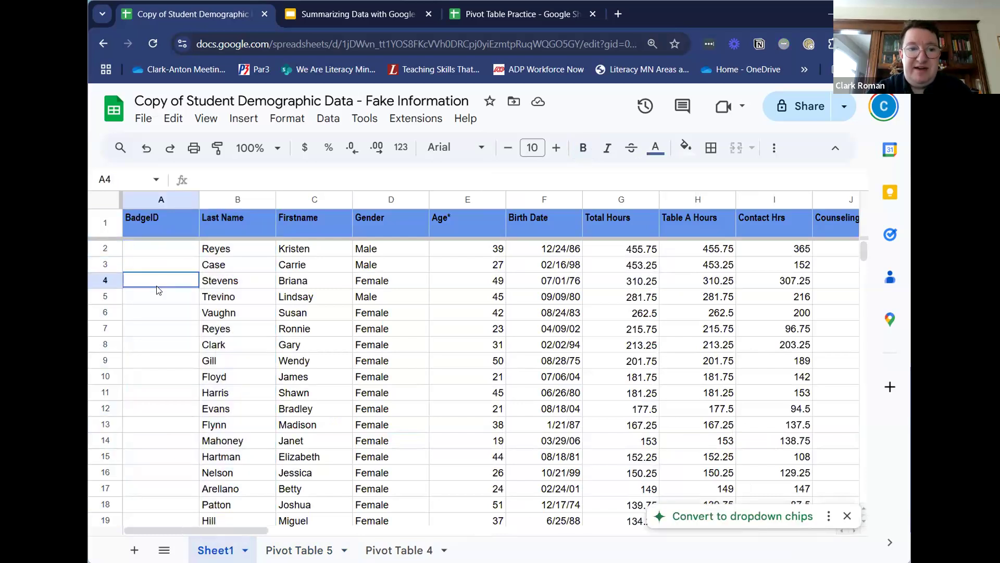
{"action": "left_click", "coordinate": [216, 250]}
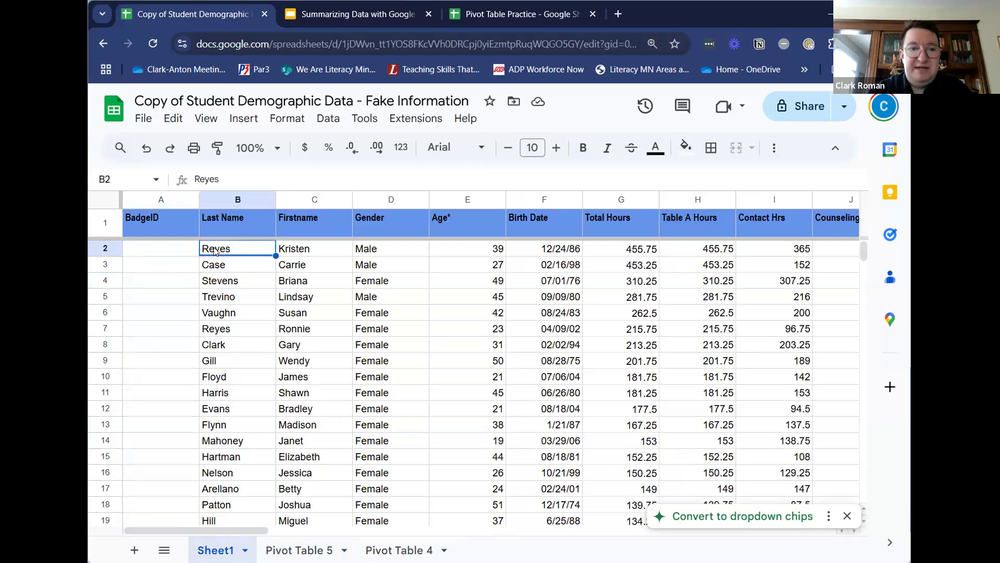
Step: Trace the first three student records in Sheet1 from Last Name across to Primary Language and back
{"action": "left_click", "coordinate": [217, 265]}
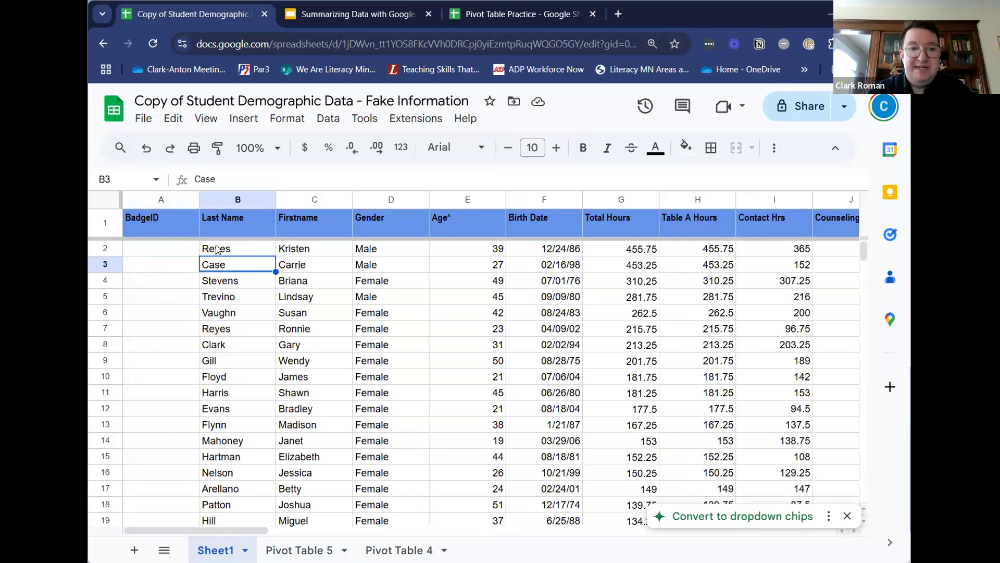
{"action": "left_click", "coordinate": [217, 251]}
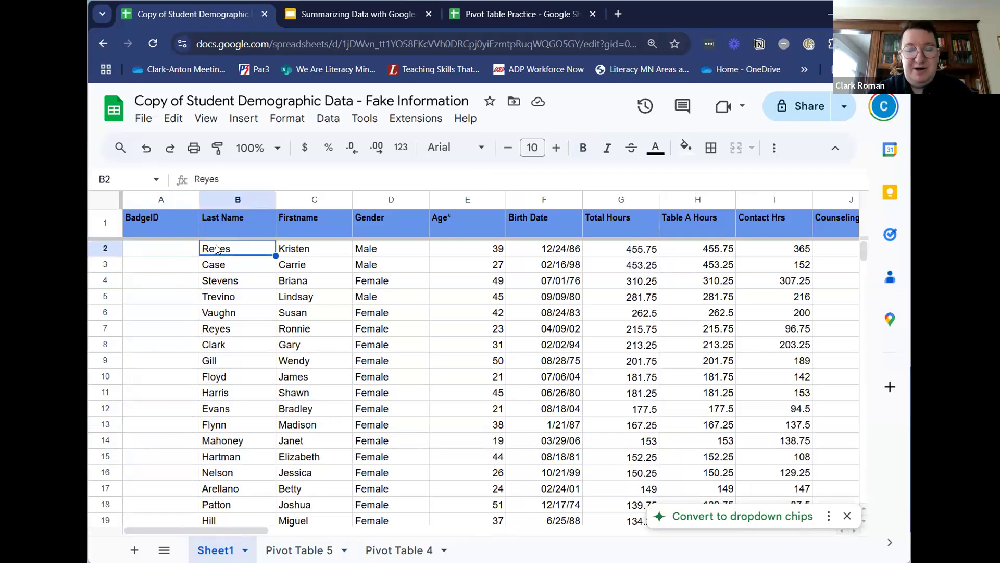
{"action": "key", "text": "Right"}
{"action": "key", "text": "Right"}
{"action": "key", "text": "Right"}
{"action": "key", "text": "Right"}
{"action": "key", "text": "Right"}
{"action": "key", "text": "Right"}
{"action": "key", "text": "Right"}
{"action": "key", "text": "Right"}
{"action": "key", "text": "Right"}
{"action": "key", "text": "Right"}
{"action": "key", "text": "Right"}
{"action": "key", "text": "Right"}
{"action": "key", "text": "Right"}
{"action": "key", "text": "Right"}
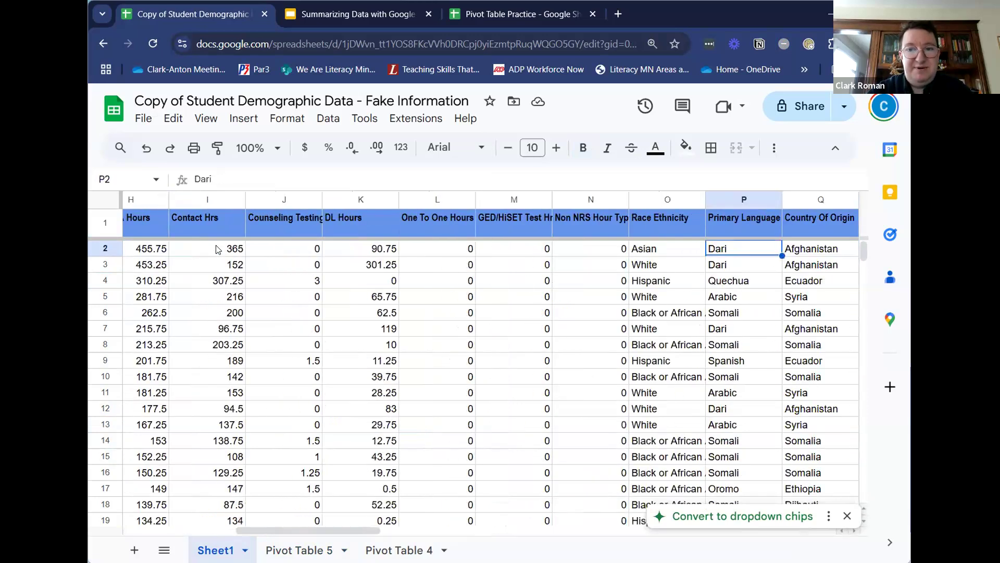
{"action": "key", "text": "Left"}
{"action": "key", "text": "Left"}
{"action": "key", "text": "Left"}
{"action": "key", "text": "Left"}
{"action": "key", "text": "Left"}
{"action": "key", "text": "Left"}
{"action": "key", "text": "Left"}
{"action": "key", "text": "Left"}
{"action": "key", "text": "Left"}
{"action": "key", "text": "Left"}
{"action": "key", "text": "Left"}
{"action": "key", "text": "Left"}
{"action": "key", "text": "Left"}
{"action": "key", "text": "Left"}
{"action": "key", "text": "Left"}
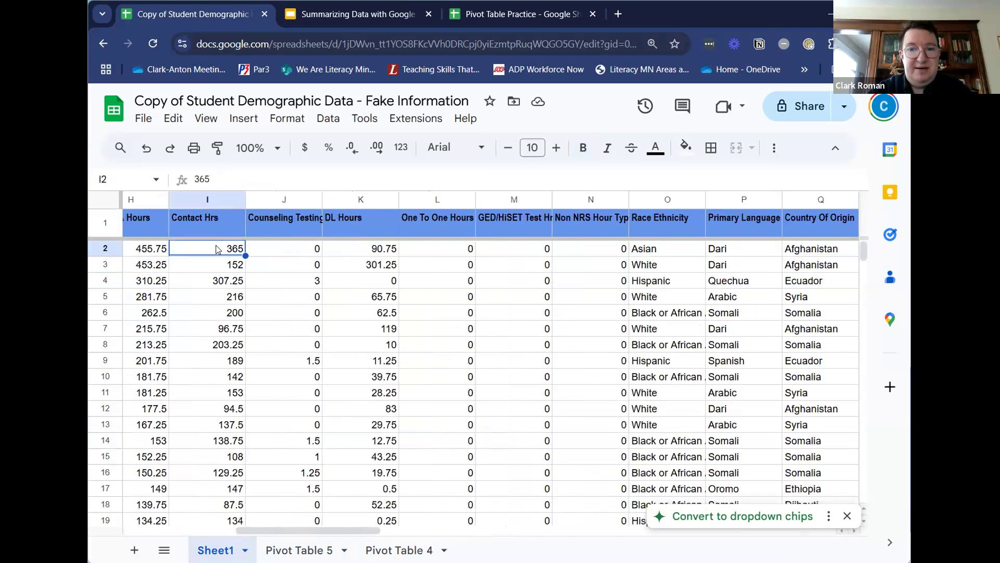
{"action": "key", "text": "Right"}
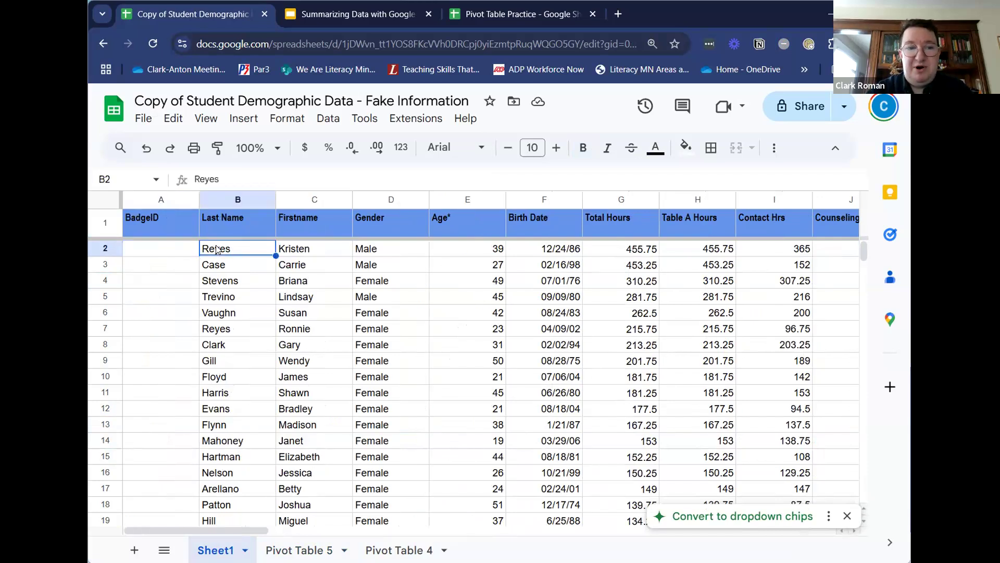
{"action": "key", "text": "Down"}
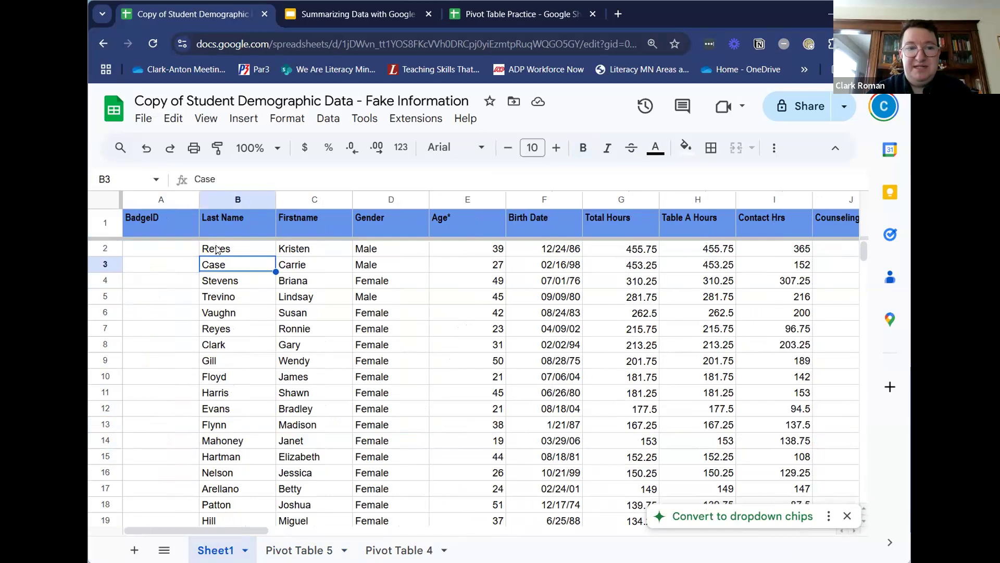
{"action": "key", "text": "Right"}
{"action": "key", "text": "Right"}
{"action": "key", "text": "Right"}
{"action": "key", "text": "Right"}
{"action": "key", "text": "Right"}
{"action": "key", "text": "Right"}
{"action": "key", "text": "Right"}
{"action": "key", "text": "Right"}
{"action": "key", "text": "Right"}
{"action": "key", "text": "Right"}
{"action": "key", "text": "Right"}
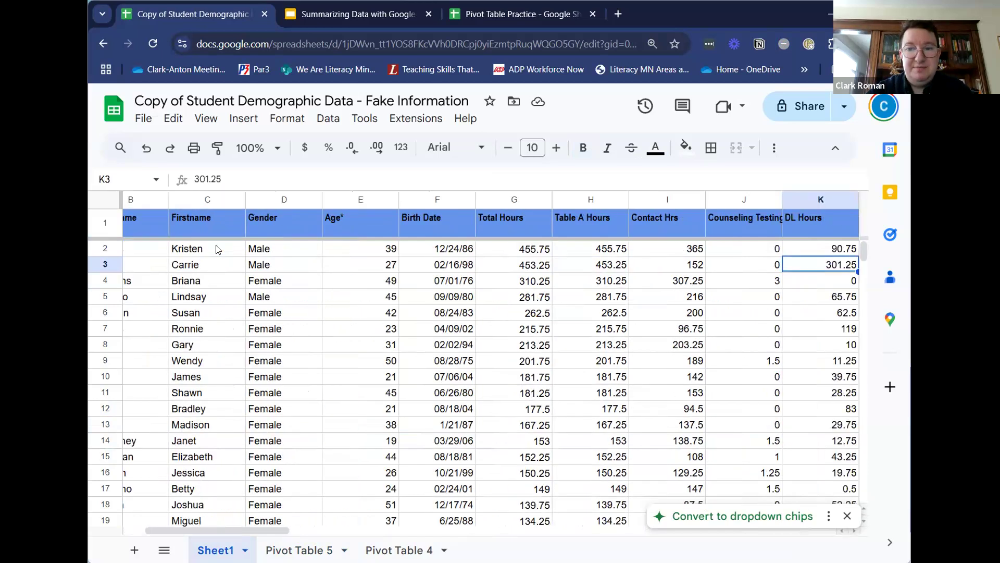
{"action": "key", "text": "Right"}
{"action": "key", "text": "Right"}
{"action": "key", "text": "Left"}
{"action": "key", "text": "Left"}
{"action": "key", "text": "Left"}
{"action": "key", "text": "Left"}
{"action": "key", "text": "Left"}
{"action": "key", "text": "Left"}
{"action": "key", "text": "Left"}
{"action": "key", "text": "Left"}
{"action": "key", "text": "Left"}
{"action": "key", "text": "Left"}
{"action": "key", "text": "Left"}
{"action": "key", "text": "Right"}
{"action": "key", "text": "Left"}
{"action": "key", "text": "Left"}
{"action": "key", "text": "Left"}
{"action": "key", "text": "Left"}
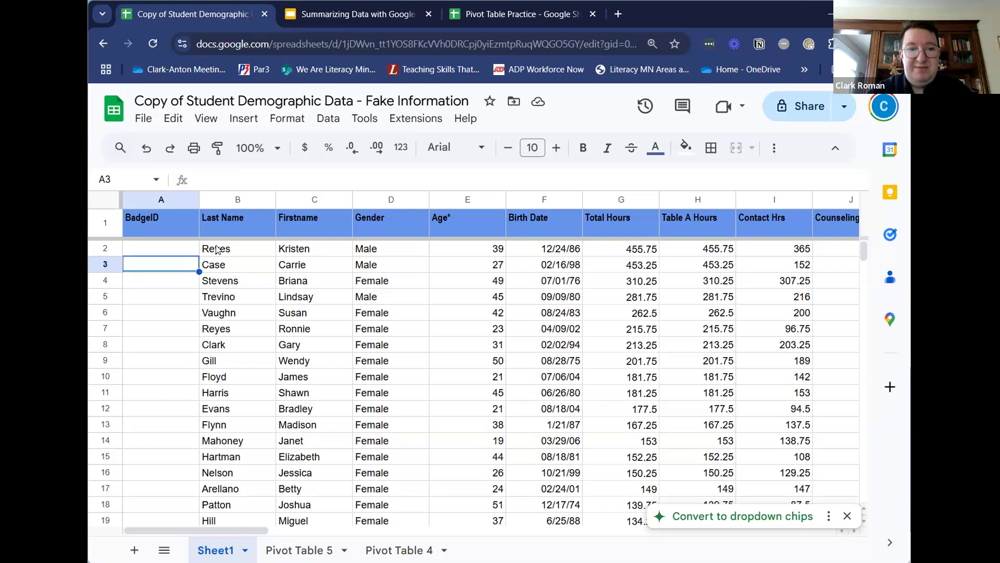
{"action": "key", "text": "Down"}
{"action": "key", "text": "Right"}
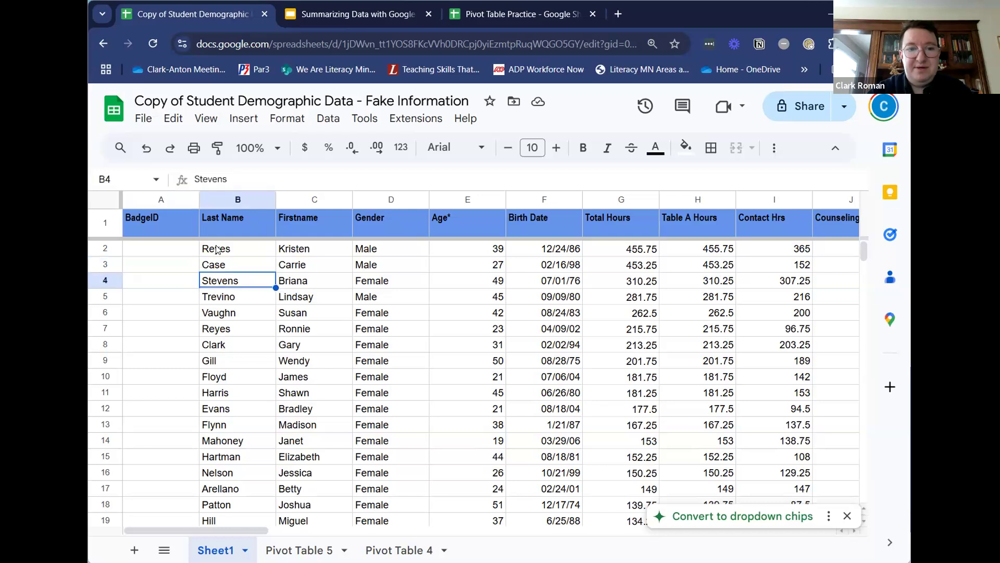
{"action": "key", "text": "Right"}
{"action": "key", "text": "Right"}
{"action": "key", "text": "Right"}
{"action": "key", "text": "Right"}
{"action": "key", "text": "Right"}
{"action": "key", "text": "Right"}
{"action": "key", "text": "Right"}
{"action": "key", "text": "Right"}
{"action": "key", "text": "Right"}
{"action": "key", "text": "Right"}
{"action": "key", "text": "Right"}
{"action": "key", "text": "Right"}
{"action": "key", "text": "Right"}
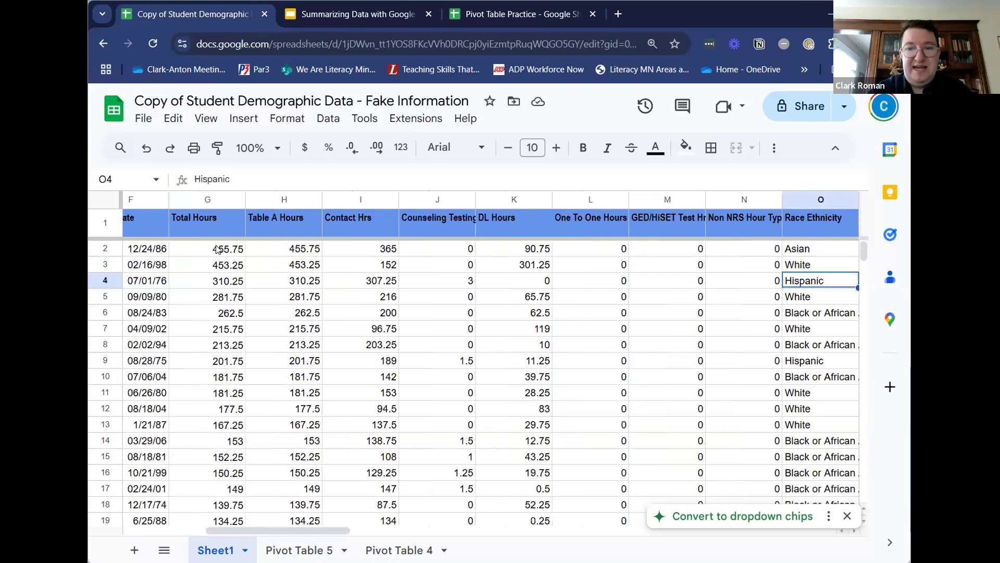
{"action": "key", "text": "Right"}
{"action": "key", "text": "Right"}
{"action": "key", "text": "Left"}
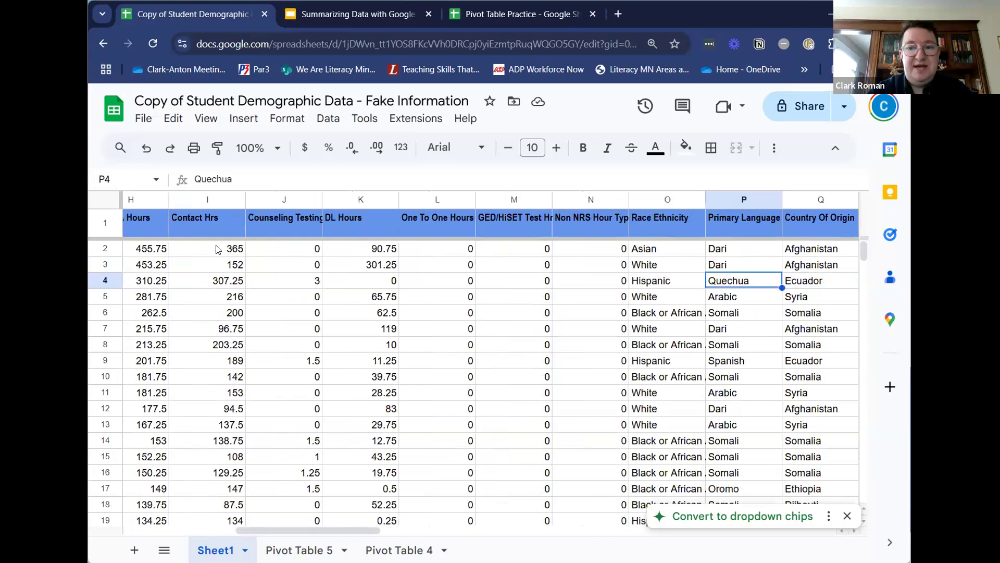
{"action": "key", "text": "Left"}
{"action": "key", "text": "Left"}
{"action": "key", "text": "Left"}
{"action": "key", "text": "Left"}
{"action": "key", "text": "Left"}
{"action": "key", "text": "Left"}
{"action": "key", "text": "Left"}
{"action": "key", "text": "Left"}
{"action": "key", "text": "Left"}
{"action": "key", "text": "Left"}
{"action": "key", "text": "Left"}
{"action": "key", "text": "Left"}
{"action": "key", "text": "Left"}
{"action": "key", "text": "Left"}
{"action": "key", "text": "Left"}
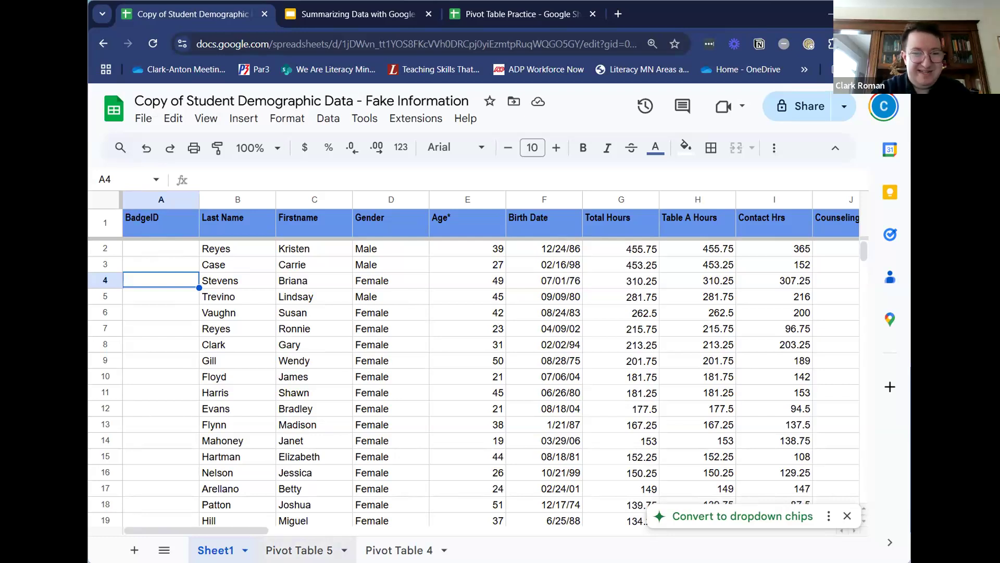
Step: Review the Last Name value settings of the primary language pivot table in Pivot Table 5
{"action": "left_click", "coordinate": [299, 550]}
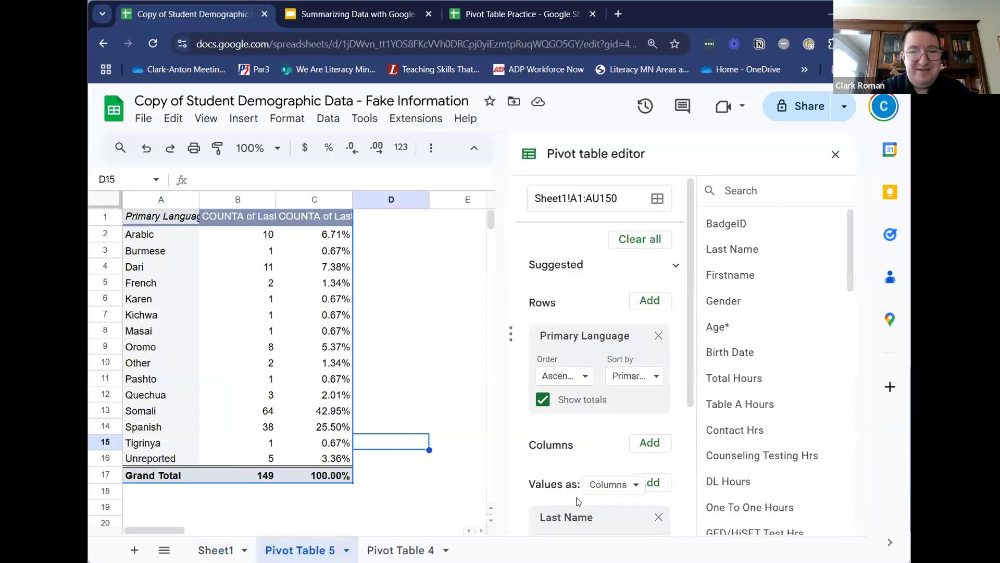
{"action": "scroll", "coordinate": [576, 495], "scroll_direction": "down", "scroll_amount": 2}
{"action": "scroll", "coordinate": [577, 472], "scroll_direction": "down", "scroll_amount": 2}
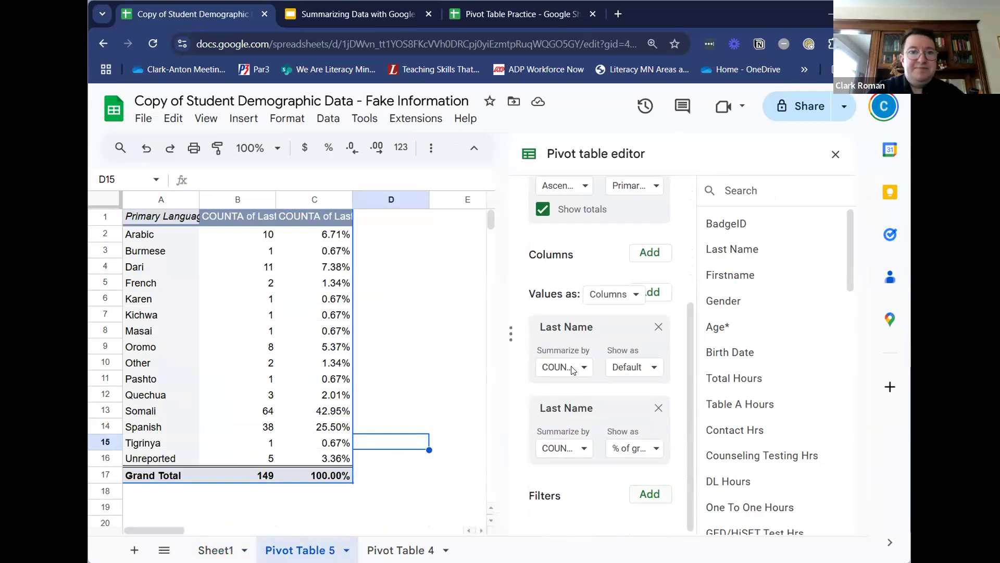
Step: Look up the "Adding Filters: Show only female students" exercise in the Summarizing Data slides and return to the student demographic spreadsheet
{"action": "left_click", "coordinate": [359, 16]}
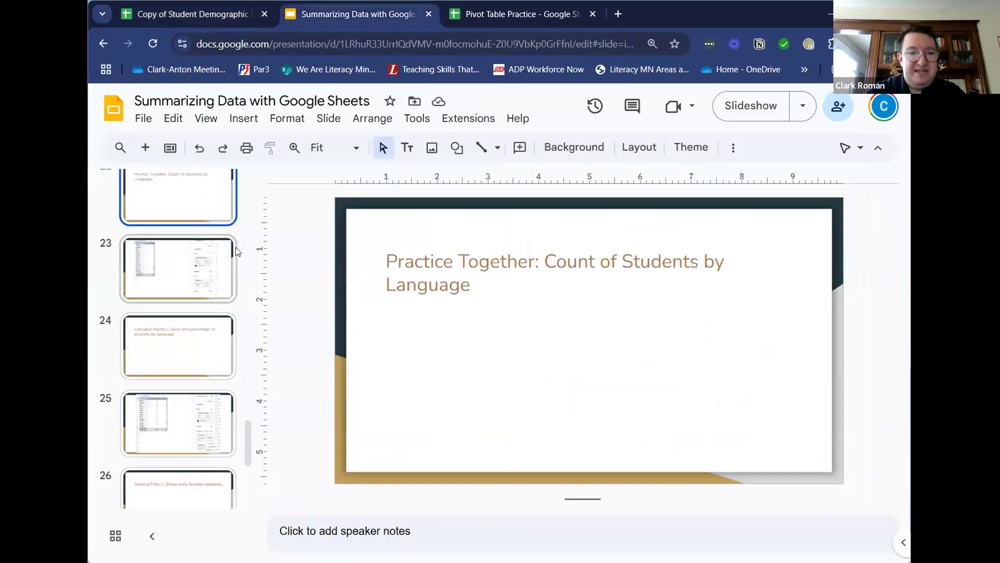
{"action": "key", "text": "Down"}
{"action": "key", "text": "Down"}
{"action": "key", "text": "Down"}
{"action": "key", "text": "Down"}
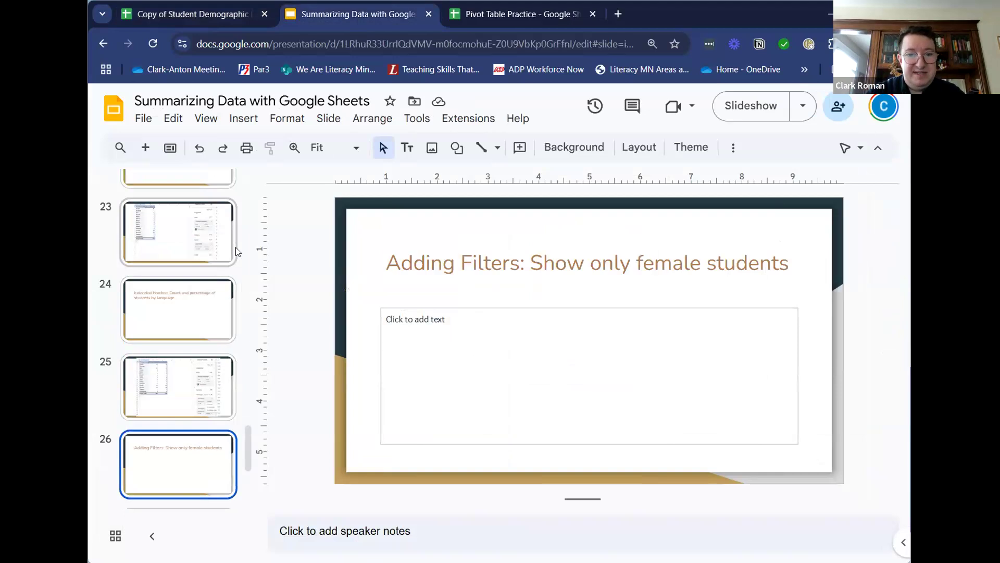
{"action": "key", "text": "ctrl+v"}
{"action": "key", "text": "Up"}
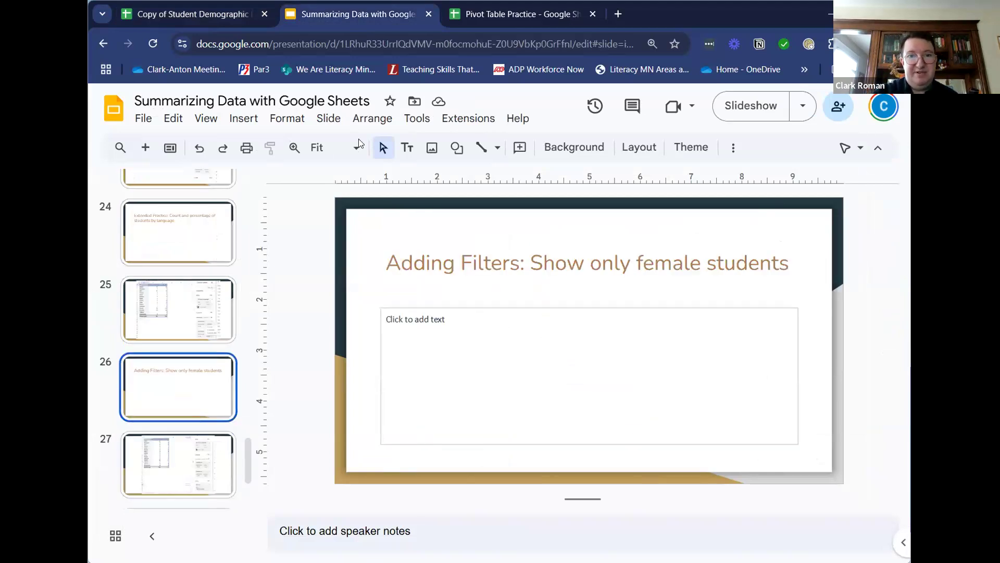
{"action": "left_click", "coordinate": [480, 10]}
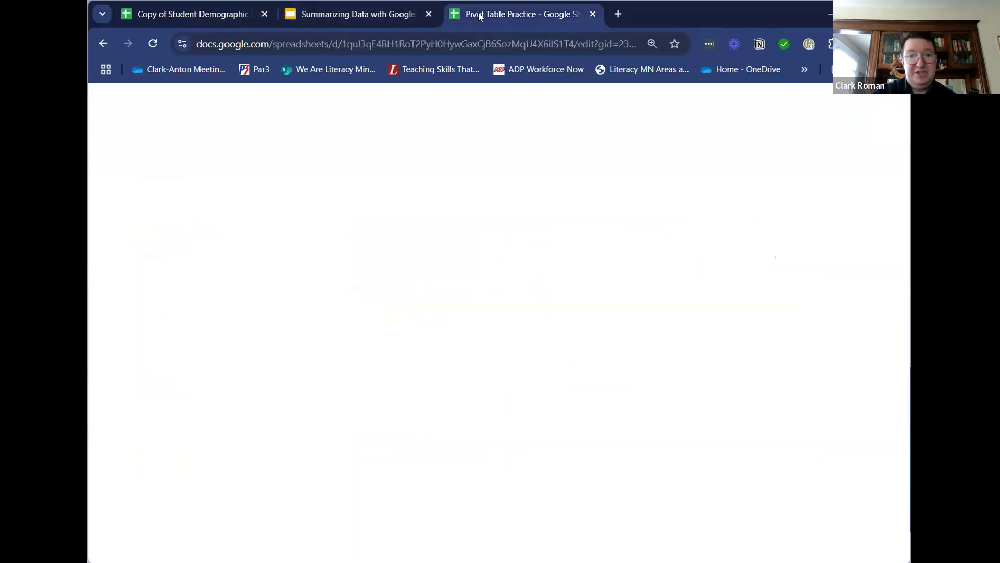
{"action": "left_click", "coordinate": [205, 12]}
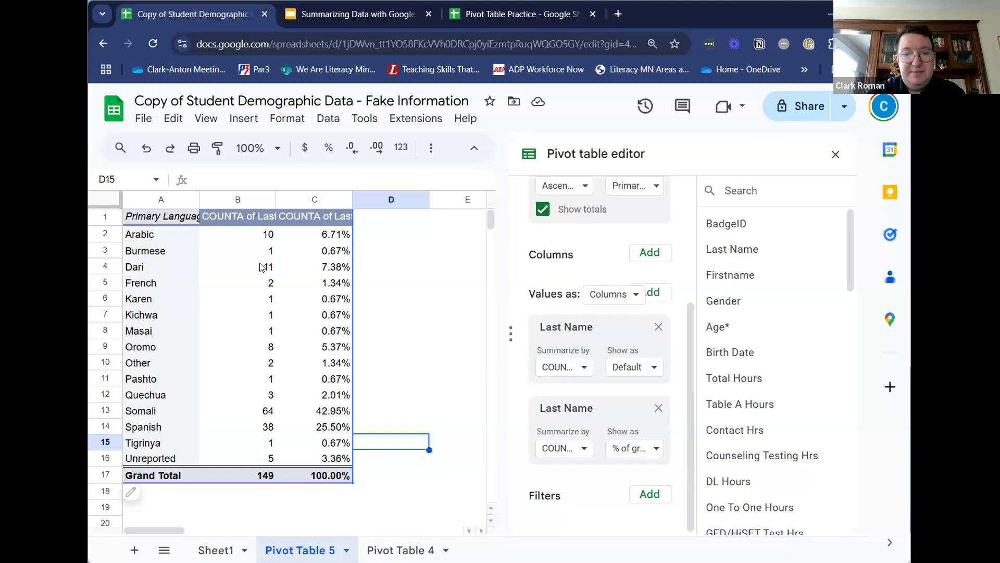
Step: Add a Gender filter to the pivot table and include only Female students
{"action": "left_click", "coordinate": [649, 495]}
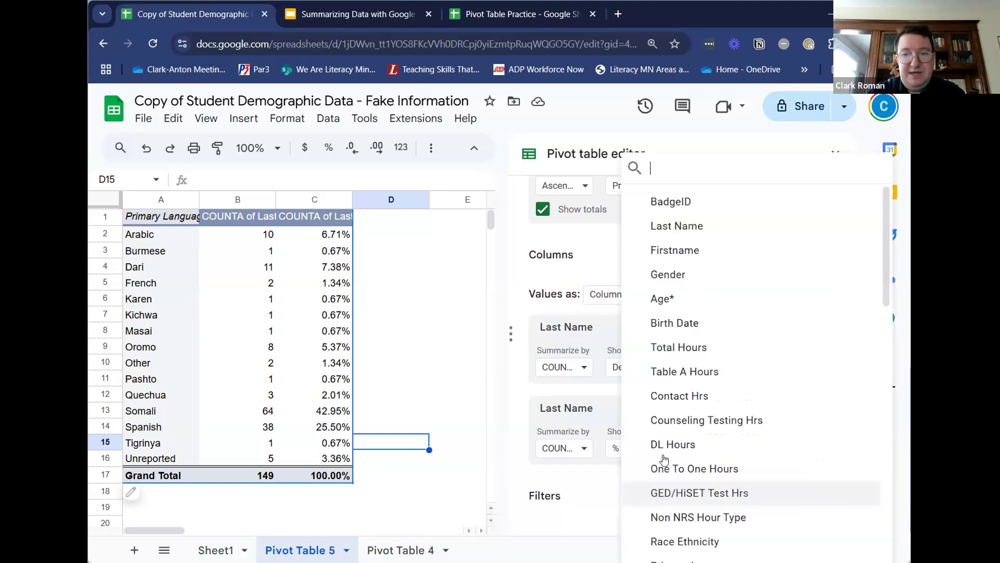
{"action": "left_click", "coordinate": [675, 275]}
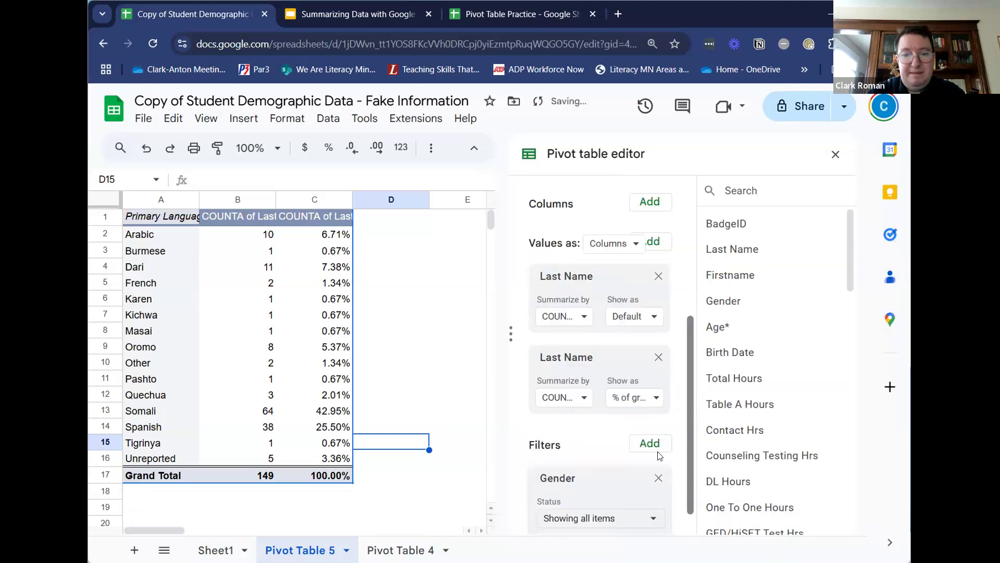
{"action": "left_click", "coordinate": [656, 524]}
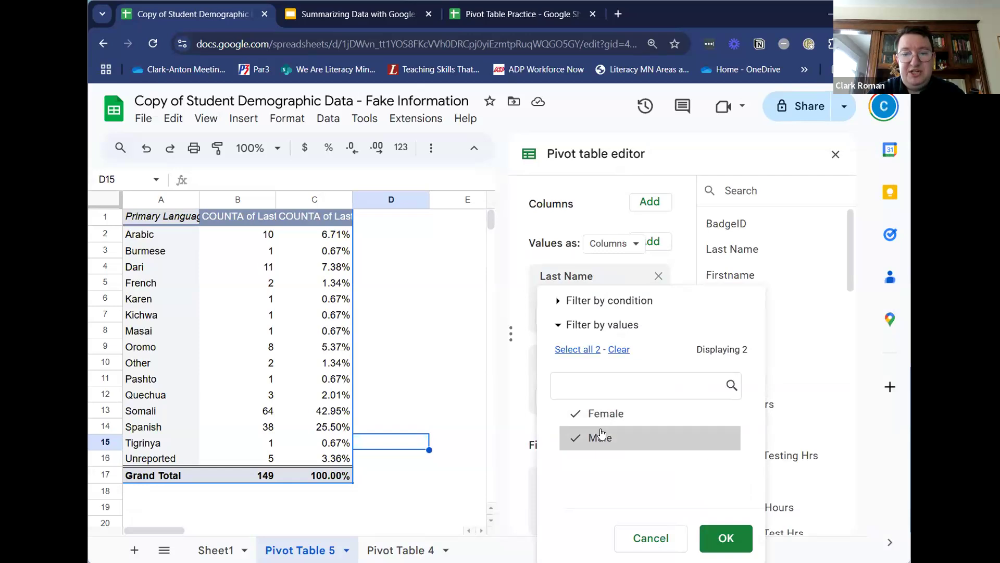
{"action": "left_click", "coordinate": [600, 440]}
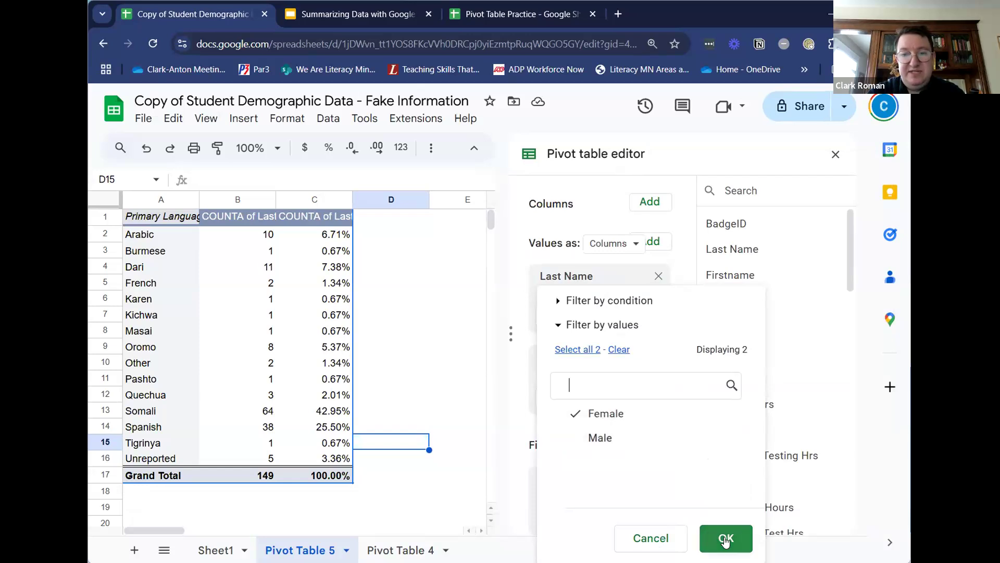
{"action": "left_click", "coordinate": [726, 540]}
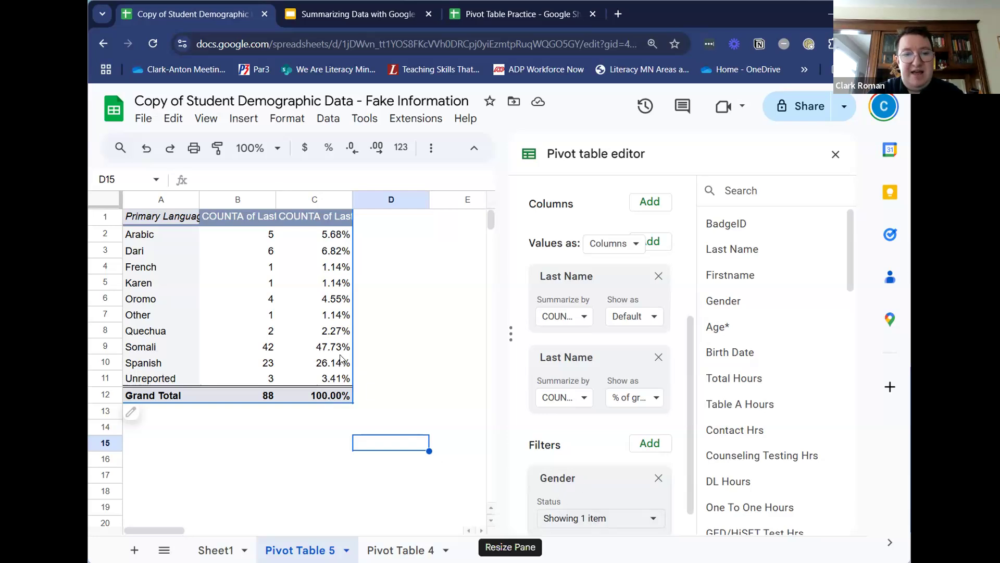
Step: Open the student records behind the Arabic count as a detail sheet, and delete that sheet
{"action": "left_click", "coordinate": [257, 237]}
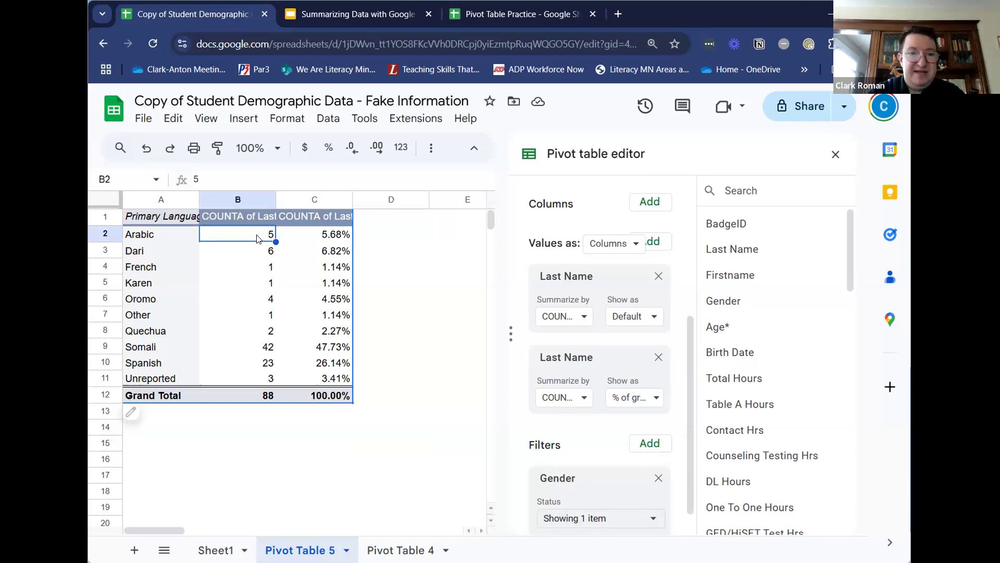
{"action": "double_click", "coordinate": [257, 237]}
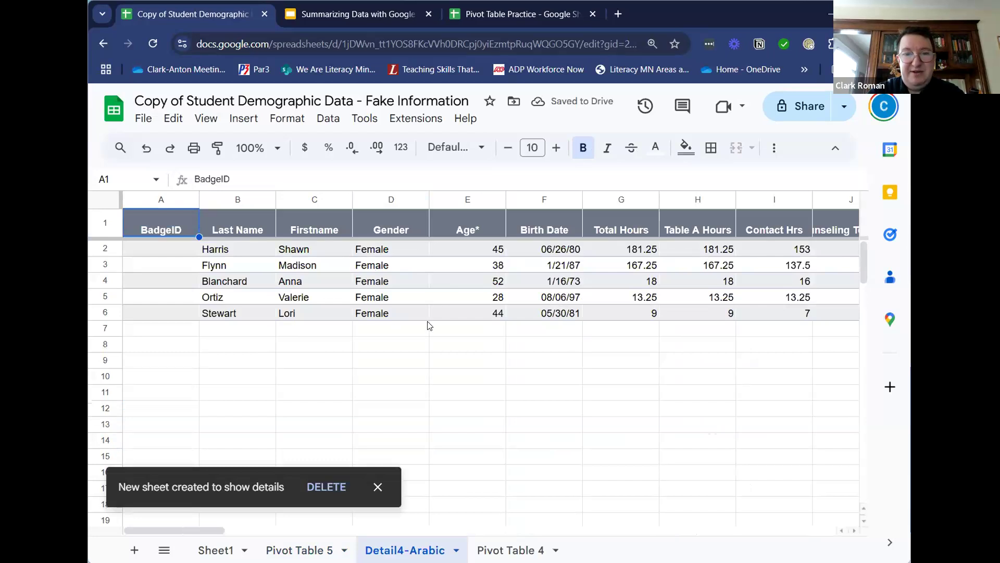
{"action": "left_click", "coordinate": [456, 551]}
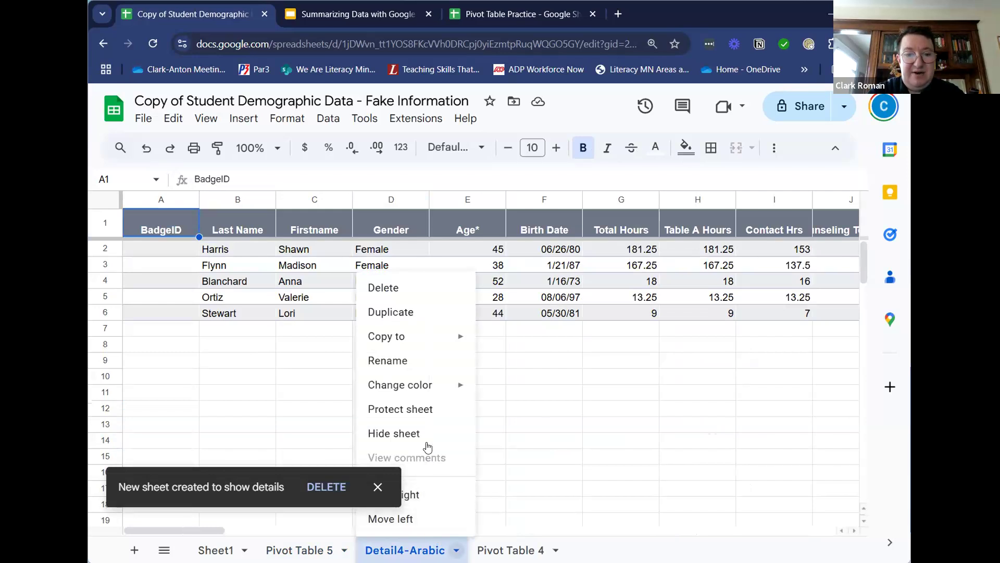
{"action": "left_click", "coordinate": [409, 288]}
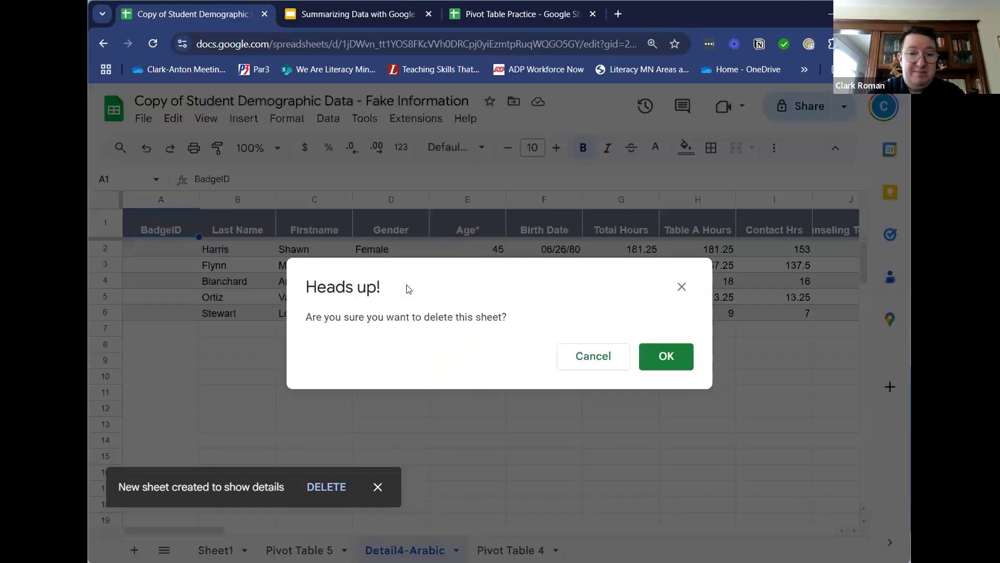
{"action": "left_click", "coordinate": [671, 358]}
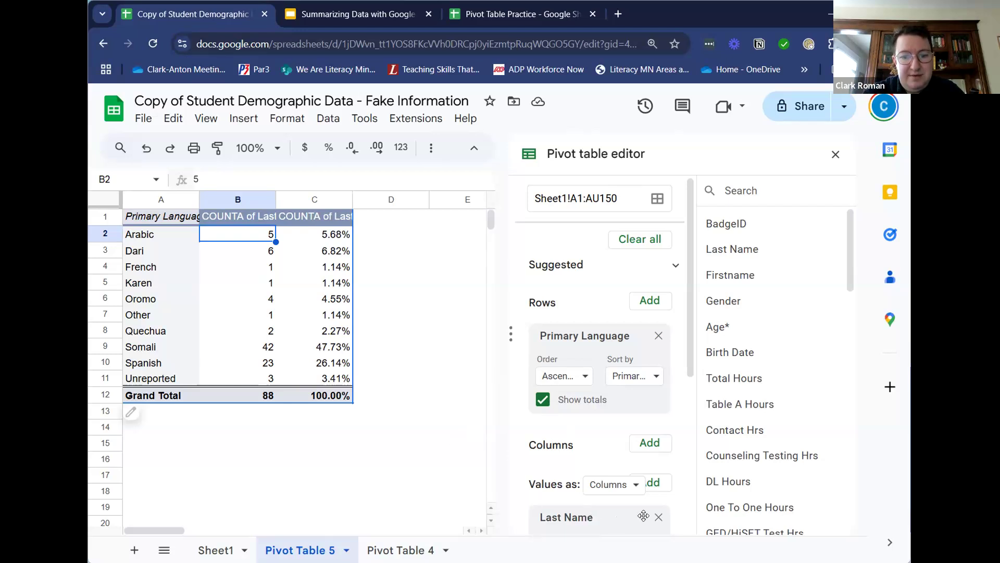
Step: Remove the Gender filter from the pivot table
{"action": "scroll", "coordinate": [660, 518], "scroll_direction": "down", "scroll_amount": 5}
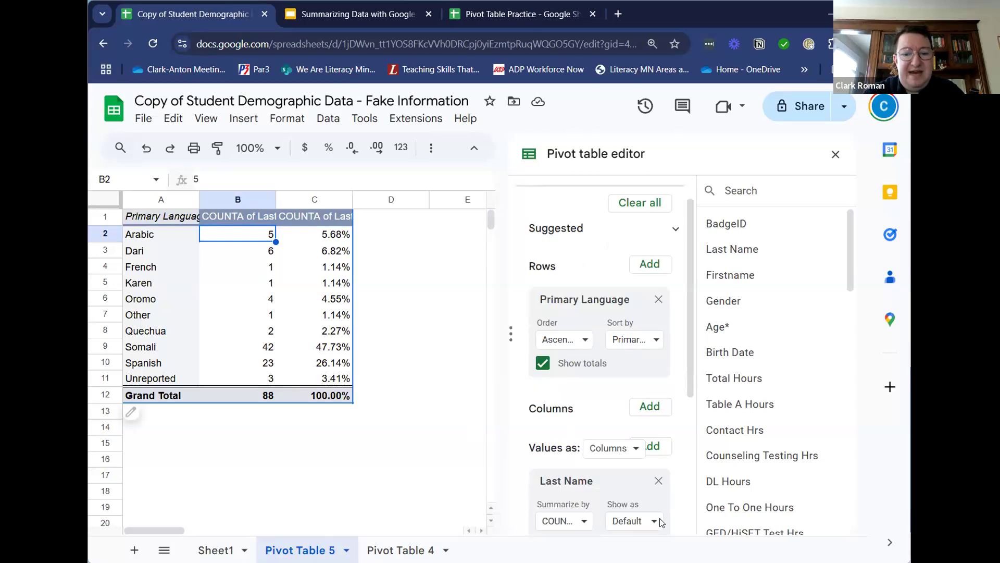
{"action": "scroll", "coordinate": [659, 518], "scroll_direction": "down", "scroll_amount": 1}
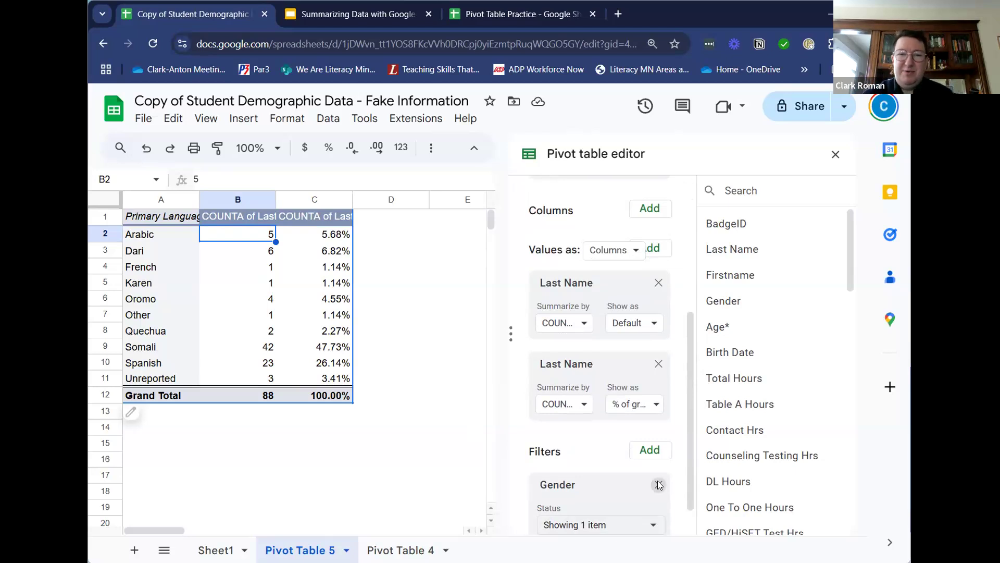
{"action": "left_click", "coordinate": [658, 484]}
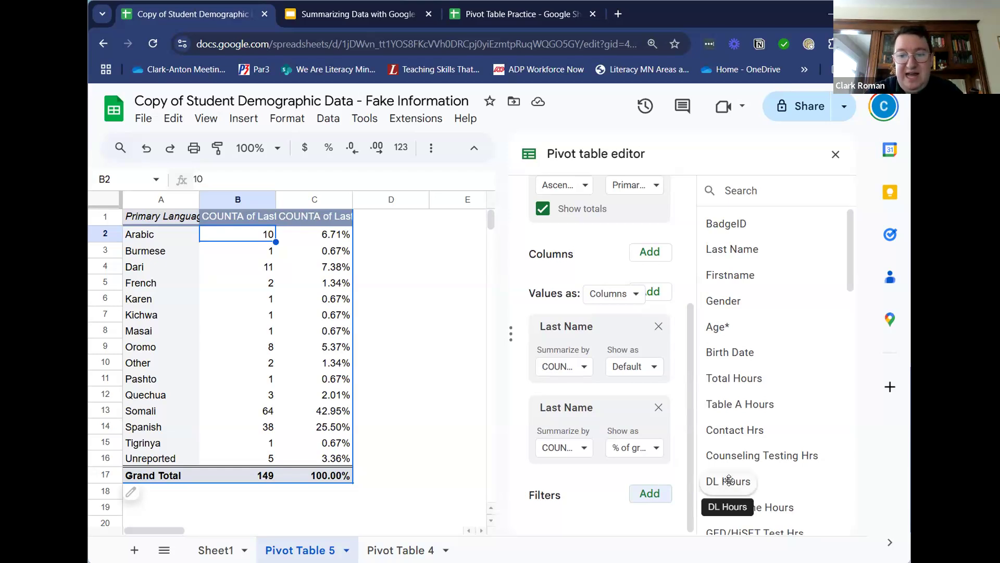
Step: Add a DL Hours filter to the pivot table and exclude the value 0
{"action": "left_click_drag", "start_coordinate": [728, 480], "coordinate": [579, 515]}
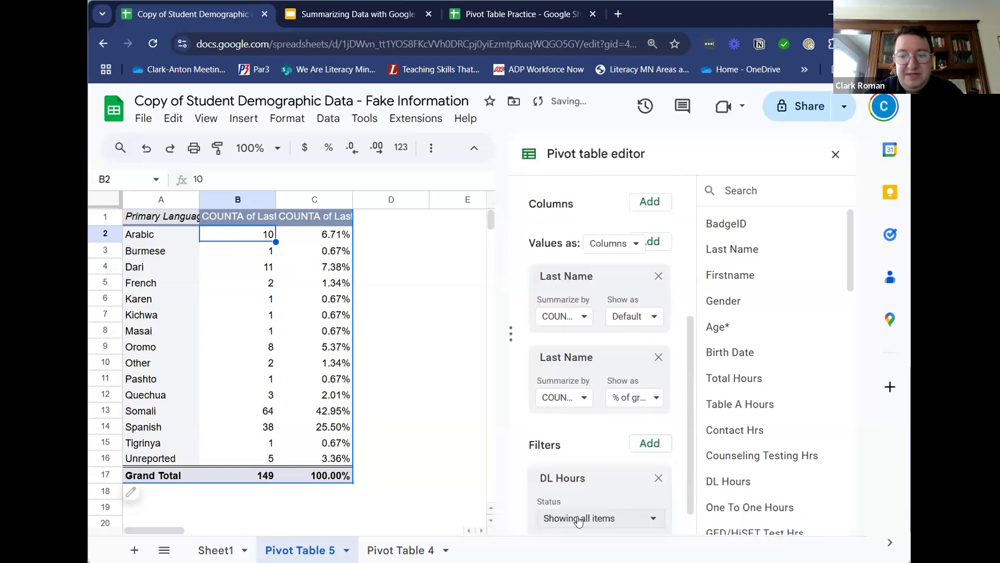
{"action": "left_click", "coordinate": [654, 518]}
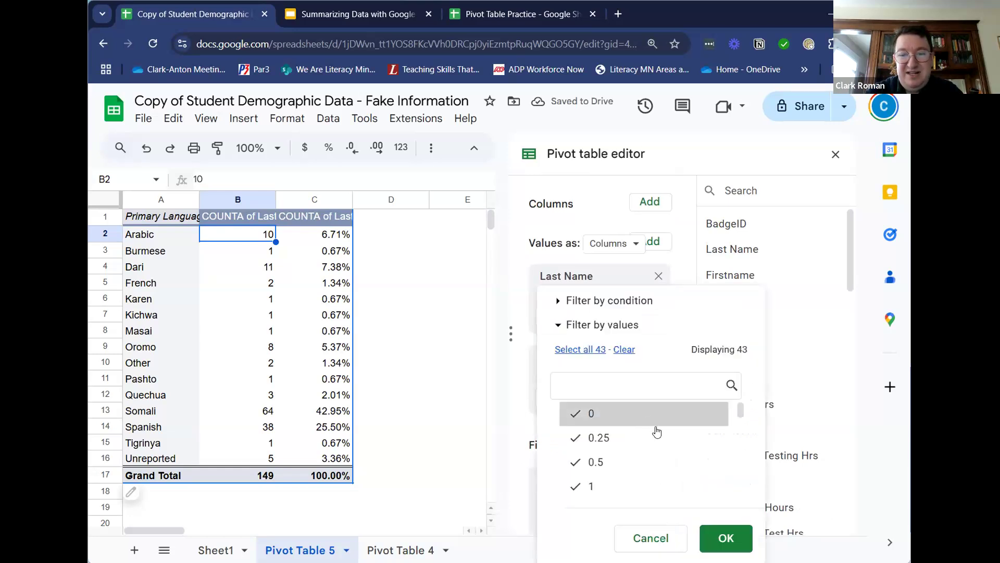
{"action": "scroll", "coordinate": [673, 462], "scroll_direction": "down", "scroll_amount": 10}
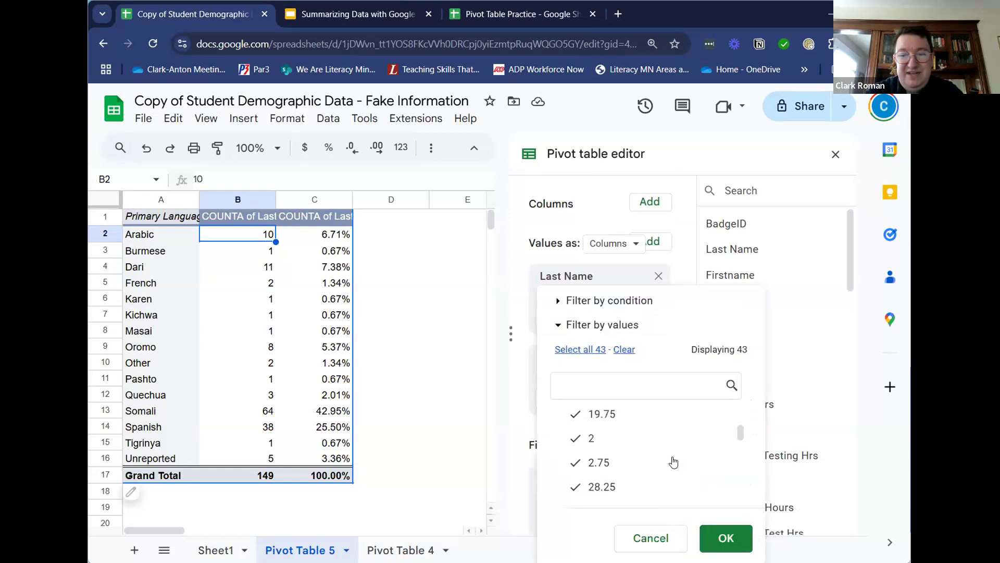
{"action": "scroll", "coordinate": [674, 462], "scroll_direction": "down", "scroll_amount": 5}
{"action": "scroll", "coordinate": [673, 461], "scroll_direction": "down", "scroll_amount": 1}
{"action": "scroll", "coordinate": [674, 461], "scroll_direction": "up", "scroll_amount": 15}
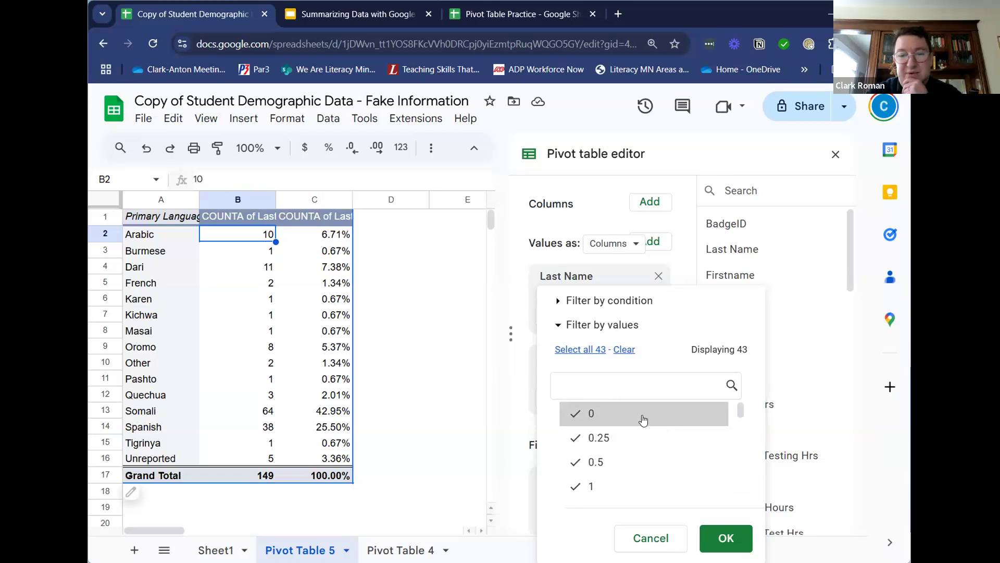
{"action": "left_click", "coordinate": [588, 414]}
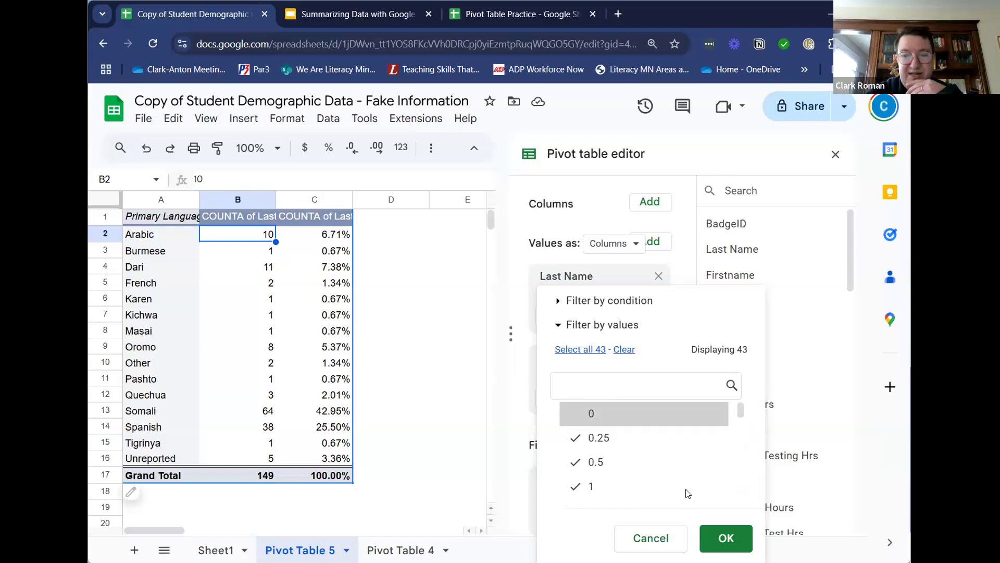
{"action": "left_click", "coordinate": [739, 535]}
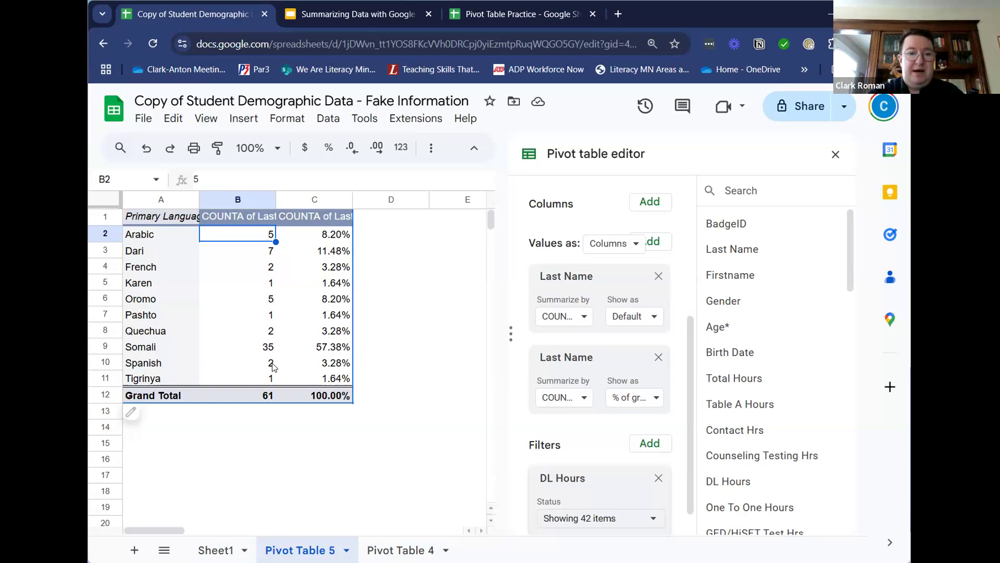
Step: Include the value 0 in the DL Hours filter again and set its condition to greater than 5
{"action": "left_click", "coordinate": [650, 518]}
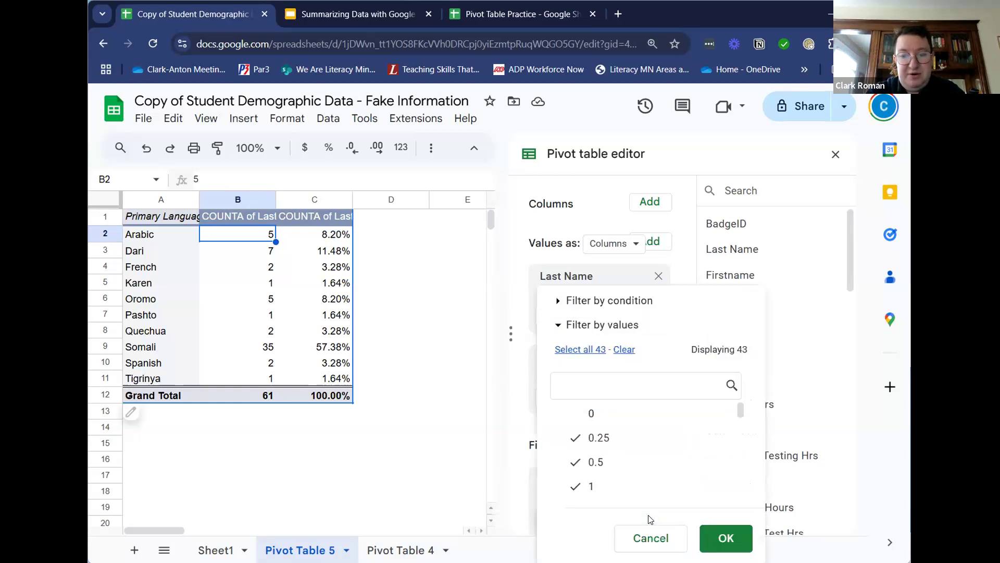
{"action": "left_click", "coordinate": [589, 415]}
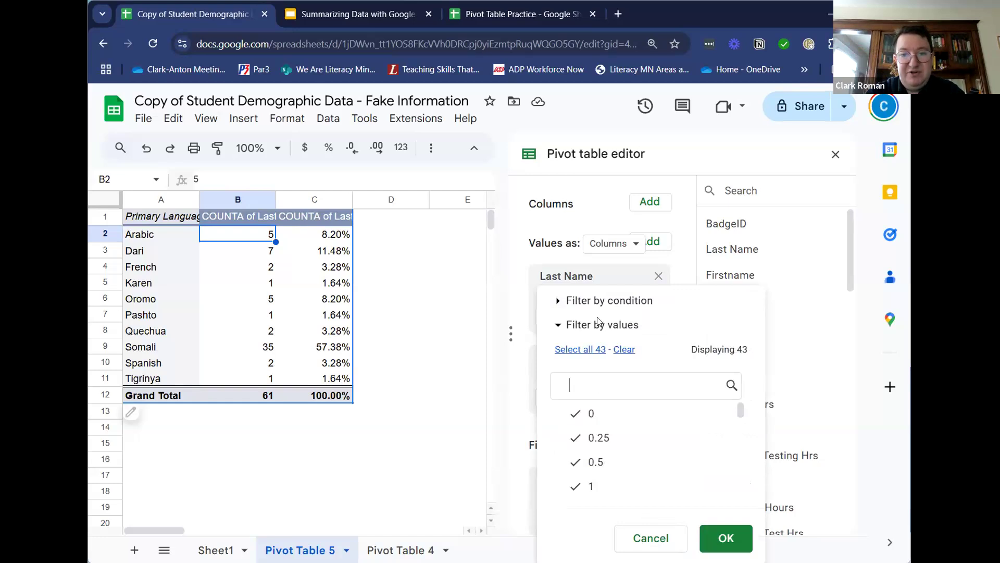
{"action": "left_click", "coordinate": [595, 301]}
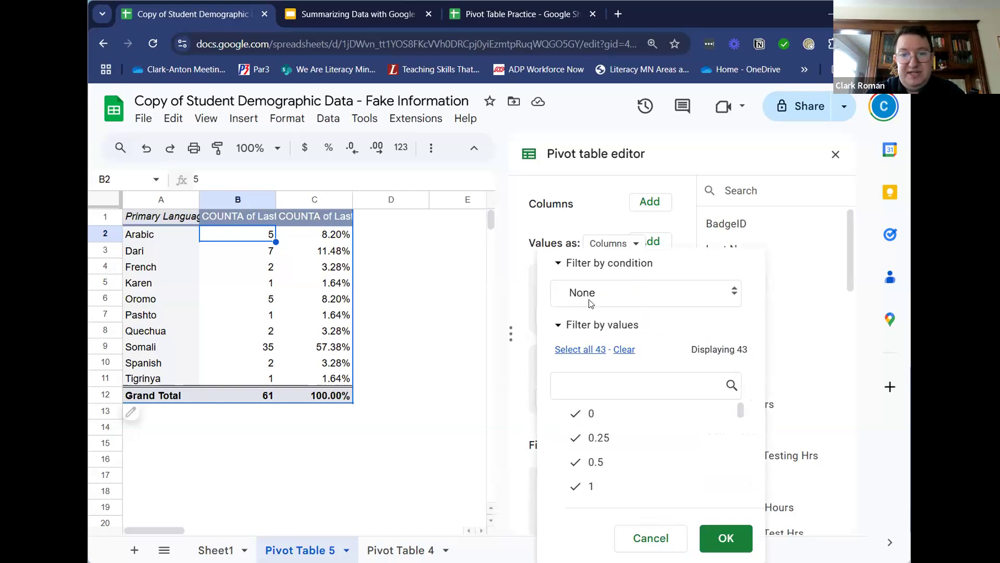
{"action": "left_click", "coordinate": [591, 298]}
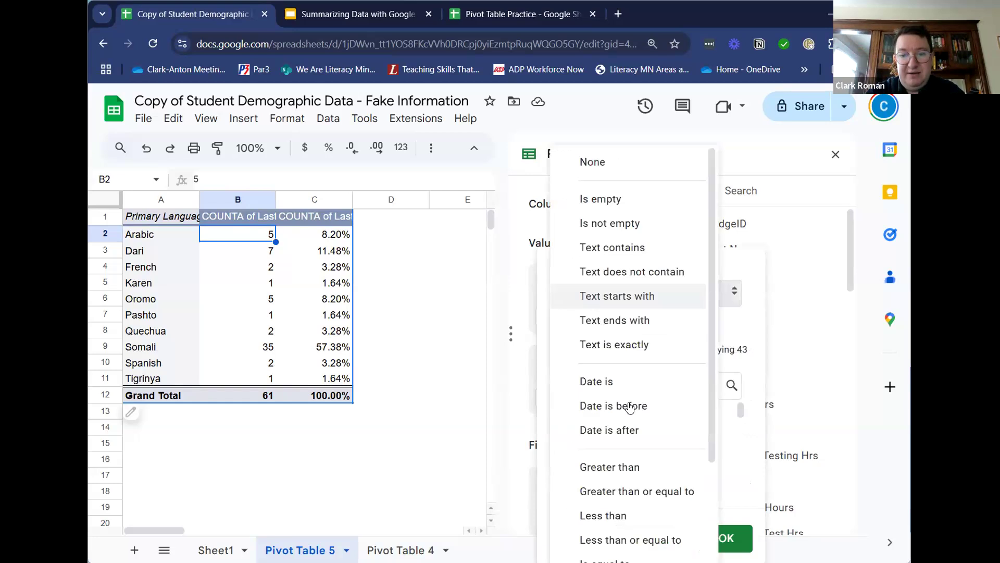
{"action": "left_click", "coordinate": [646, 473]}
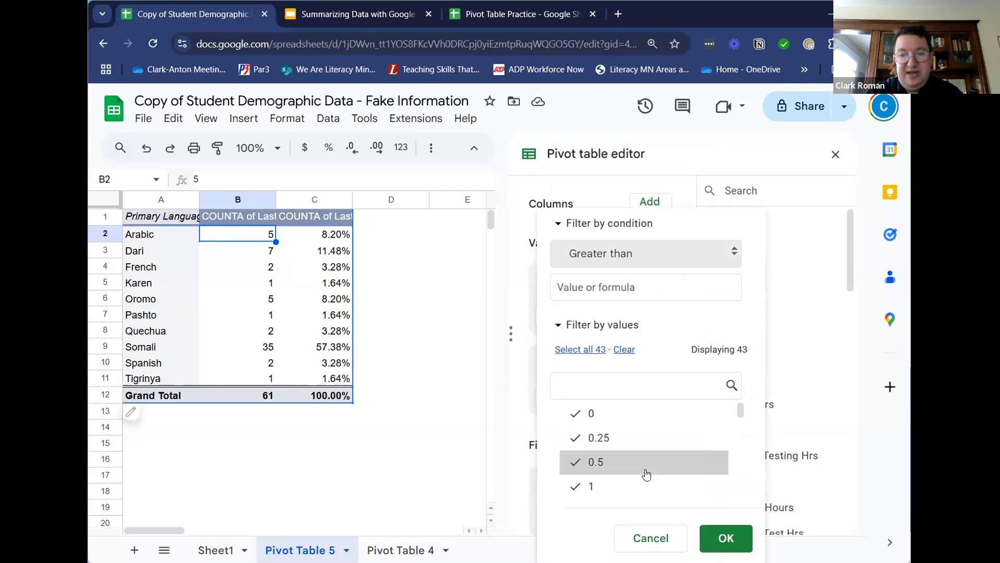
{"action": "left_click", "coordinate": [614, 309]}
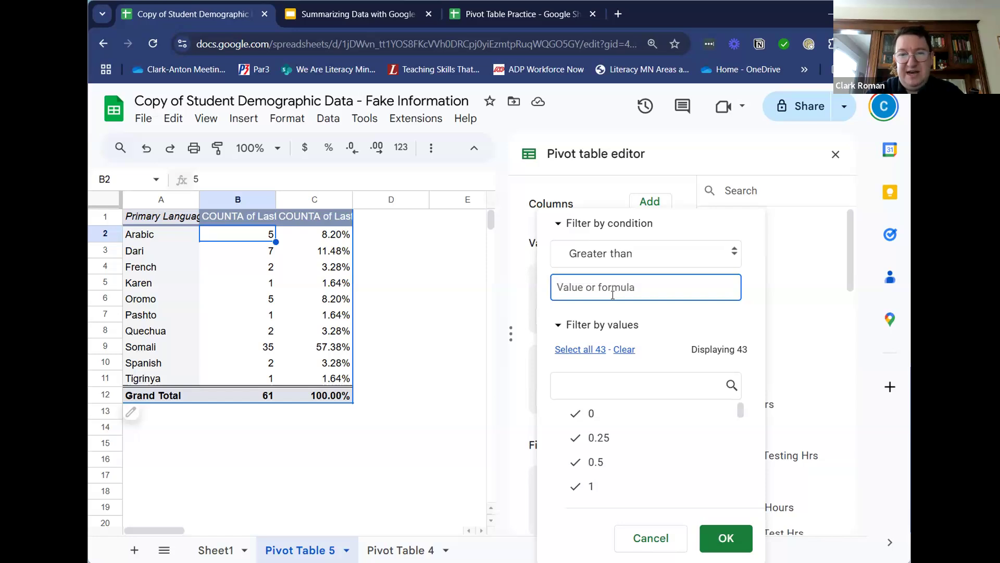
{"action": "type", "text": "5"}
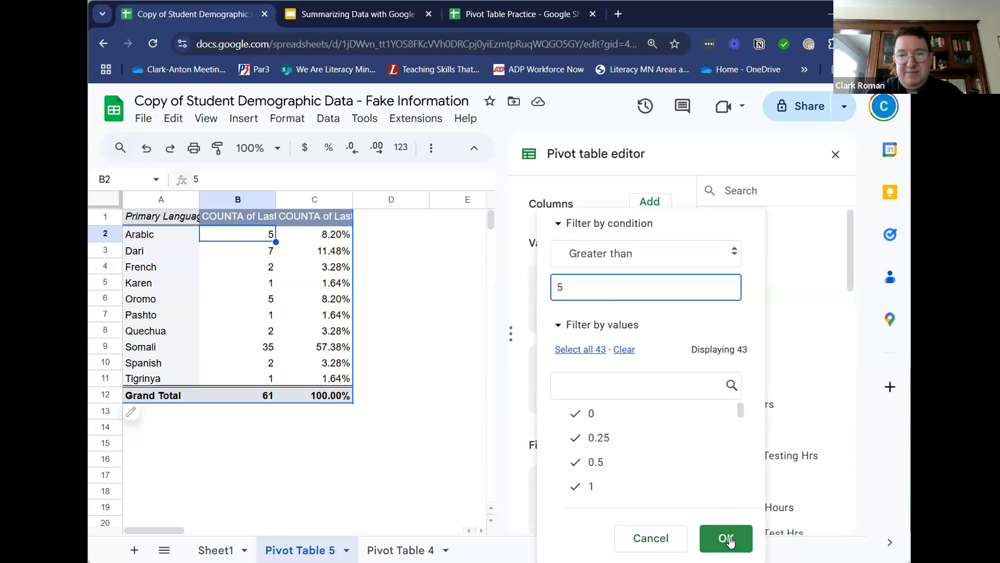
{"action": "left_click", "coordinate": [726, 252]}
{"action": "left_click", "coordinate": [724, 248]}
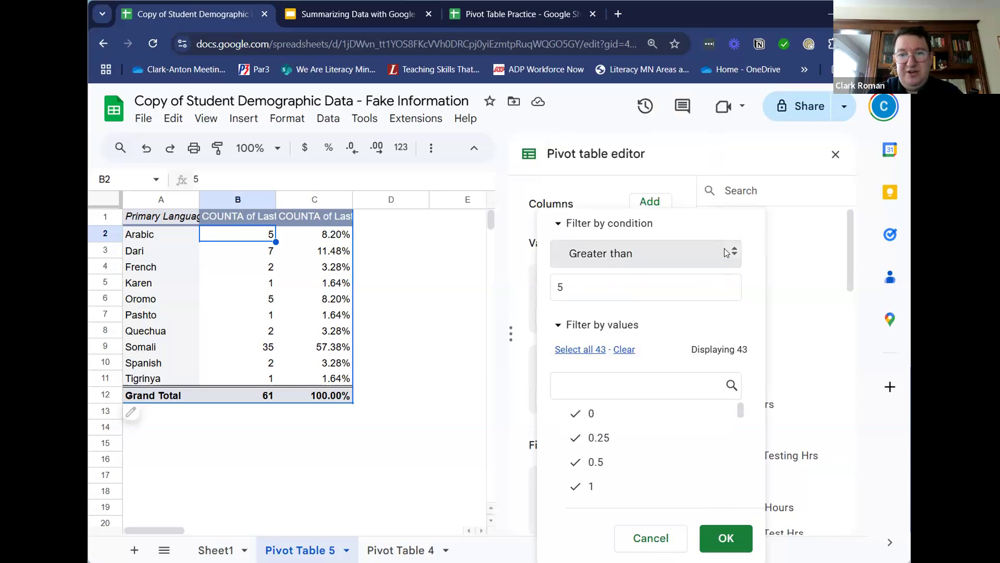
{"action": "left_click", "coordinate": [739, 542]}
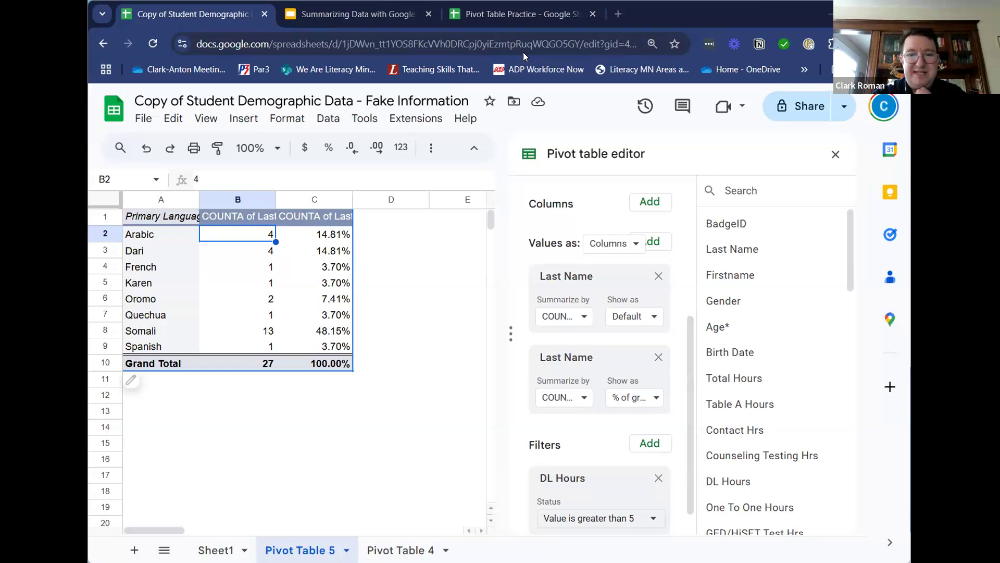
Step: Review the condition of the DL Hours filter, and remove the filter from the pivot table
{"action": "left_click", "coordinate": [644, 515]}
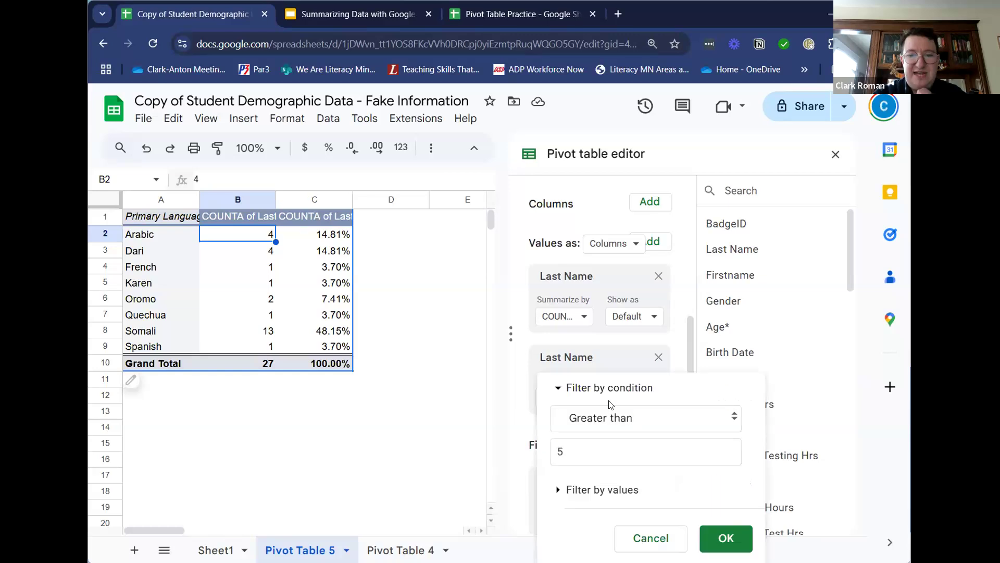
{"action": "left_click", "coordinate": [557, 387]}
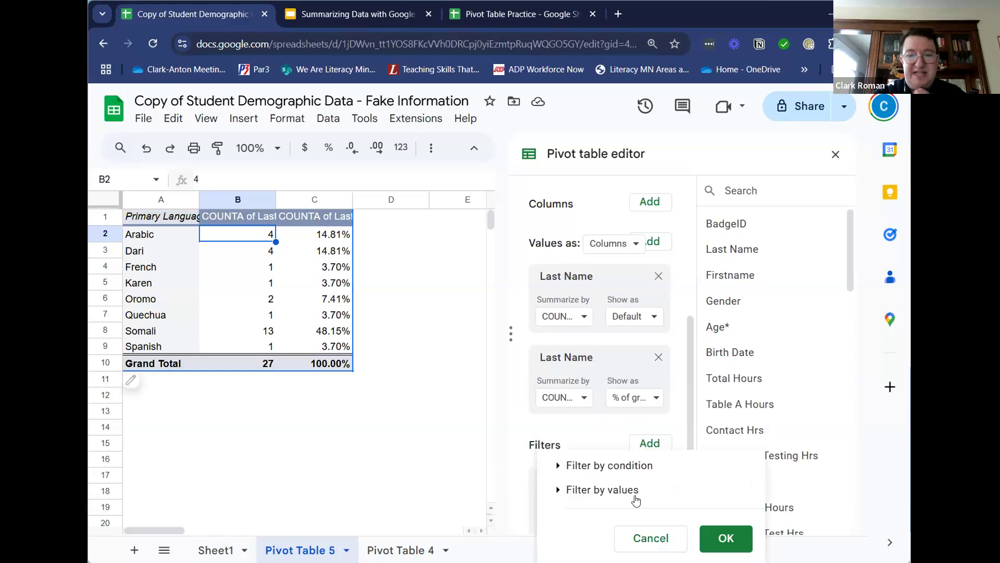
{"action": "left_click", "coordinate": [557, 463]}
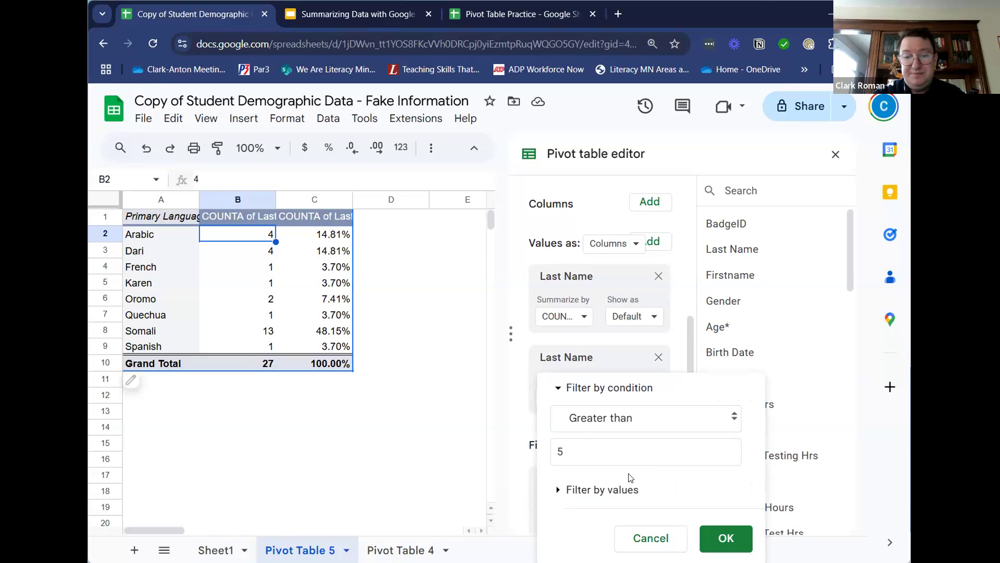
{"action": "left_click", "coordinate": [724, 538]}
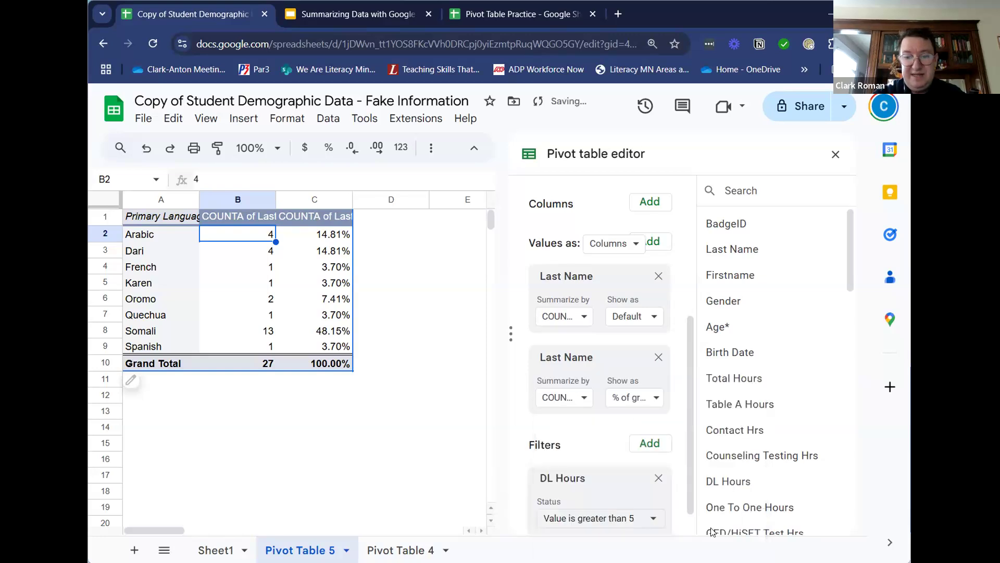
{"action": "left_click", "coordinate": [659, 479]}
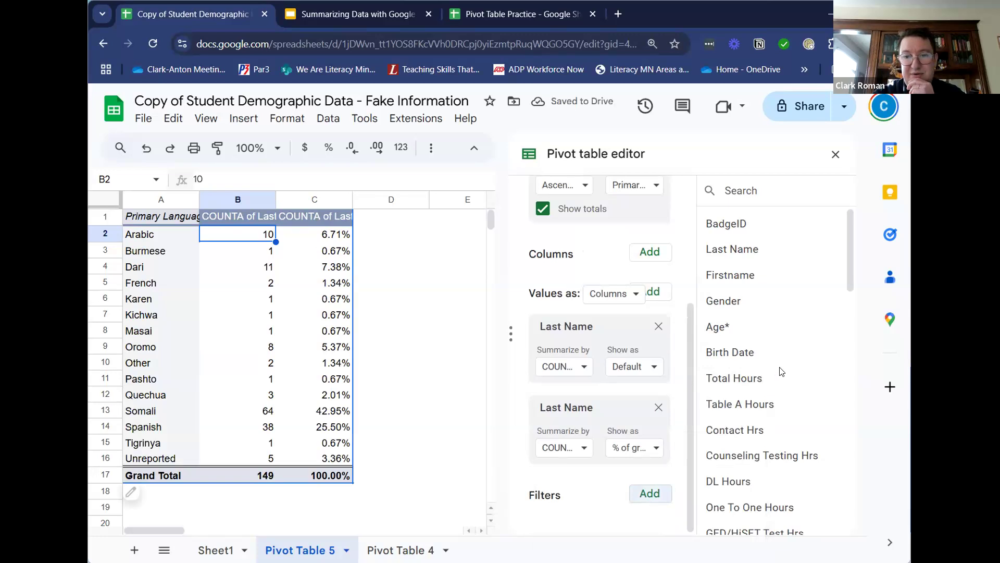
Step: Add DL Hours as a filter to the unfiltered pivot table again
{"action": "scroll", "coordinate": [776, 433], "scroll_direction": "down", "scroll_amount": 1}
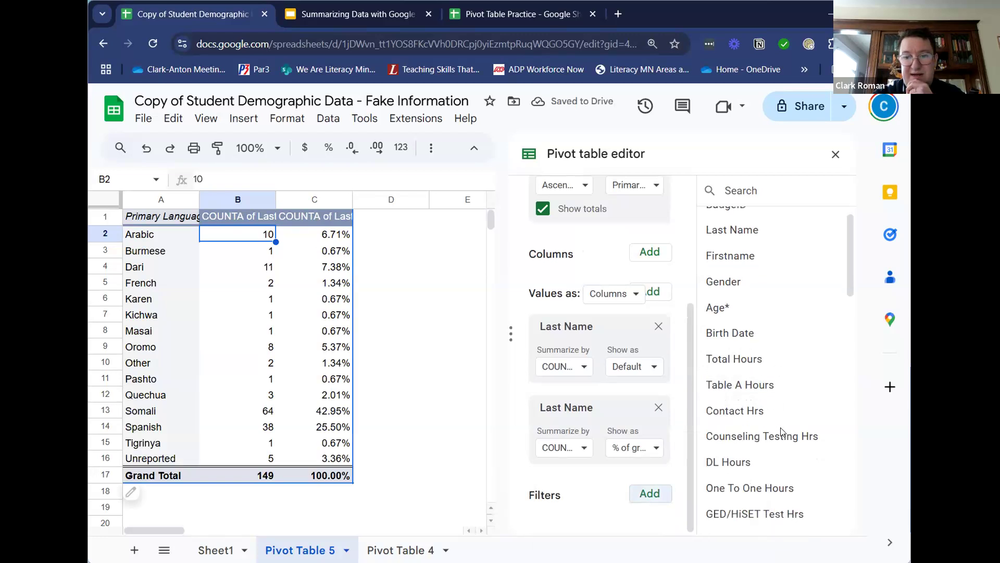
{"action": "left_click_drag", "start_coordinate": [745, 439], "coordinate": [579, 529]}
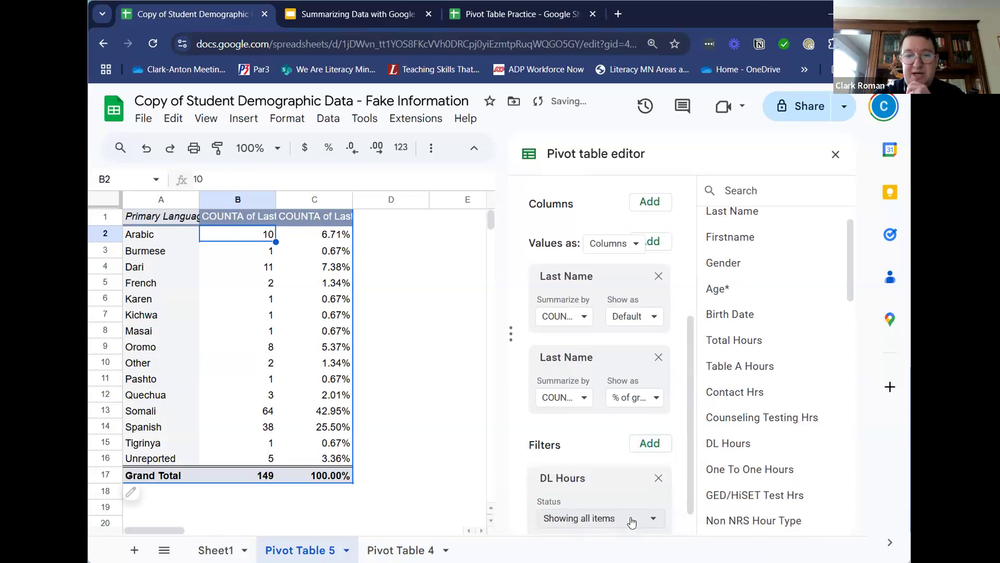
{"action": "scroll", "coordinate": [654, 520], "scroll_direction": "down", "scroll_amount": 1}
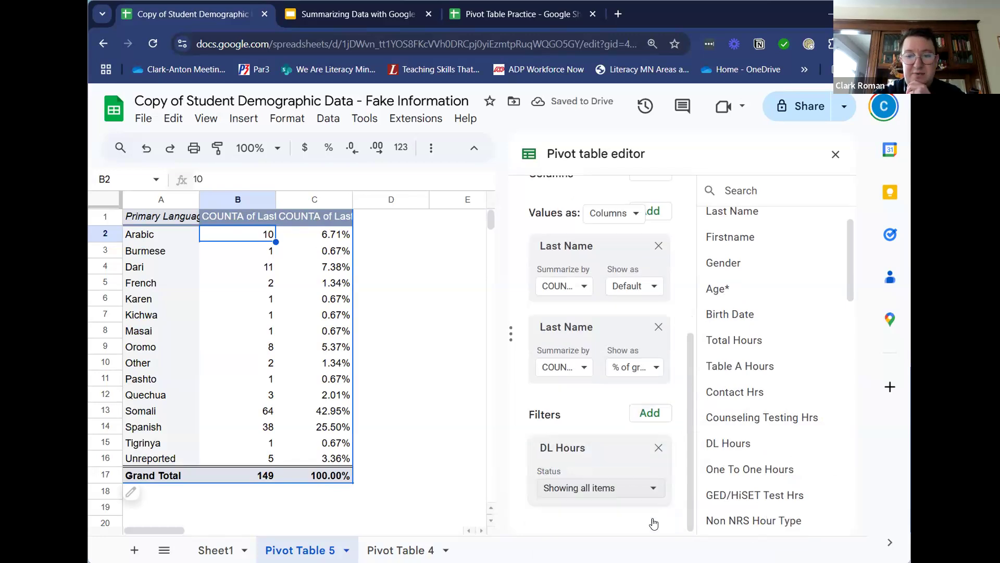
Step: Filter the pivot table by the condition that DL Hours is greater than 5
{"action": "left_click", "coordinate": [655, 489]}
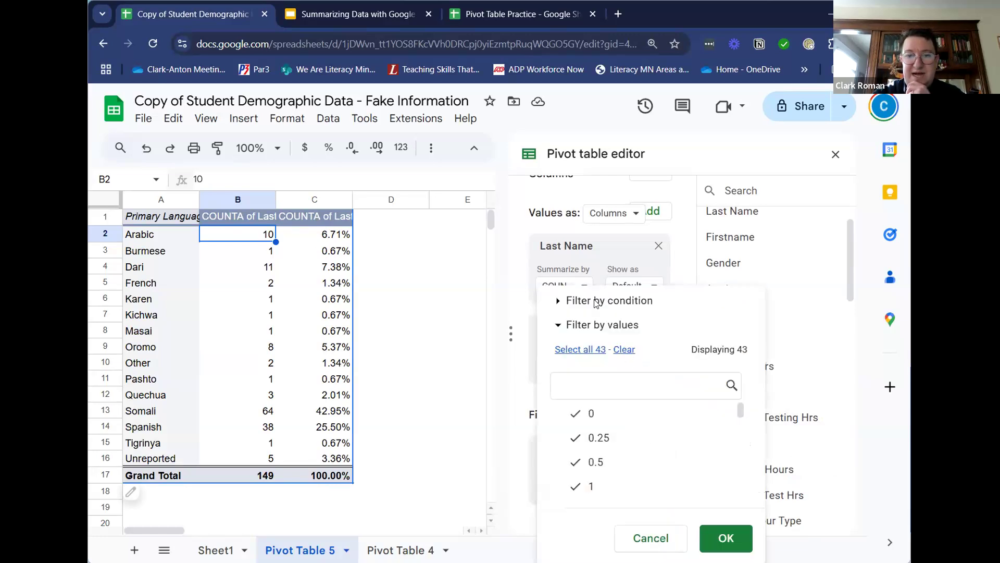
{"action": "left_click", "coordinate": [558, 301]}
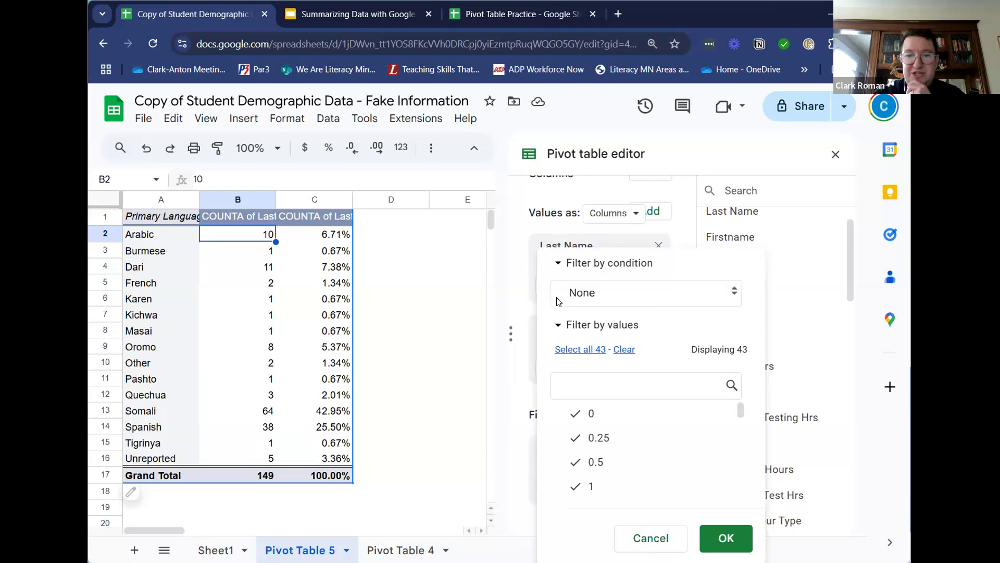
{"action": "left_click", "coordinate": [583, 293]}
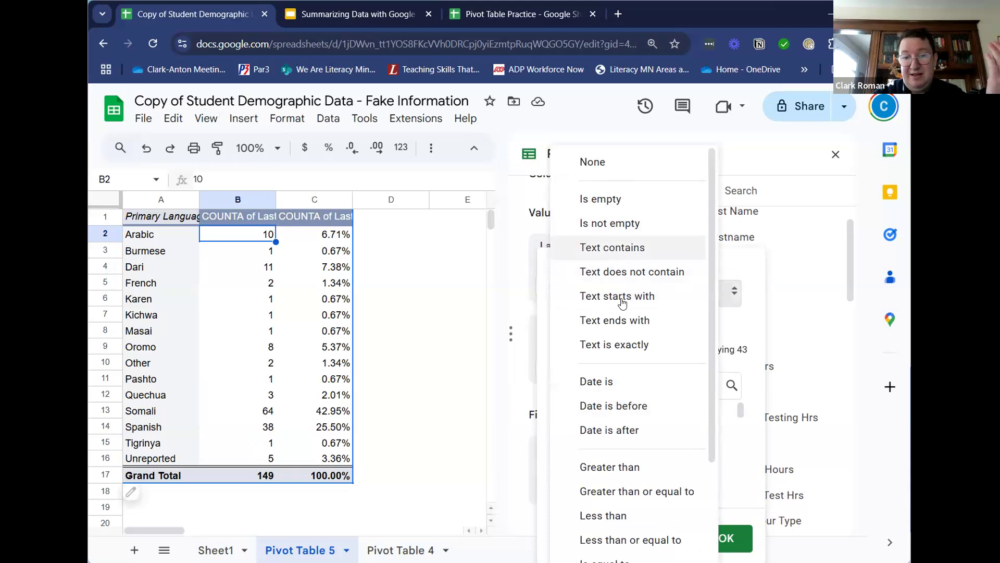
{"action": "scroll", "coordinate": [654, 458], "scroll_direction": "down", "scroll_amount": 1}
{"action": "scroll", "coordinate": [655, 459], "scroll_direction": "down", "scroll_amount": 2}
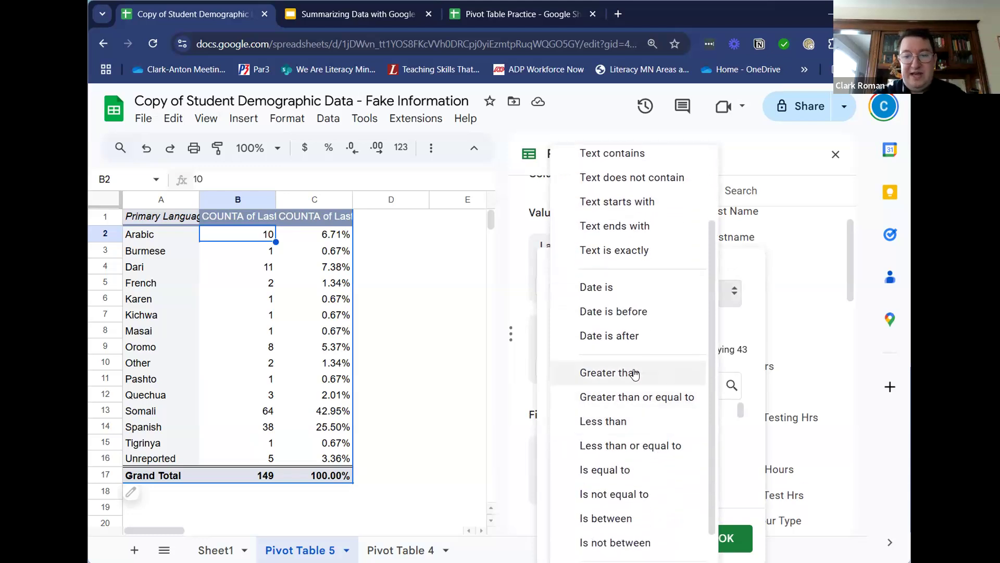
{"action": "left_click", "coordinate": [634, 373]}
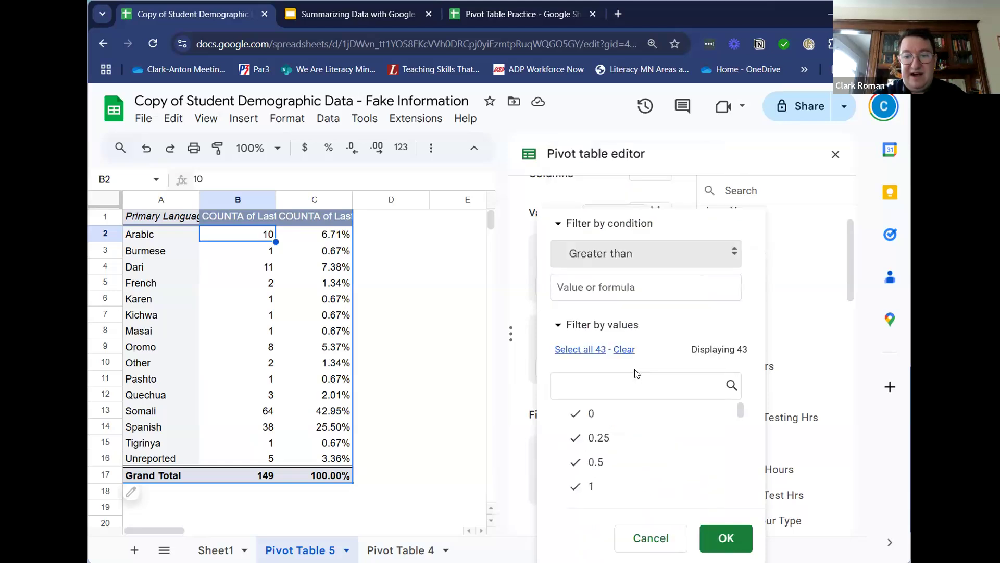
{"action": "left_click", "coordinate": [654, 258]}
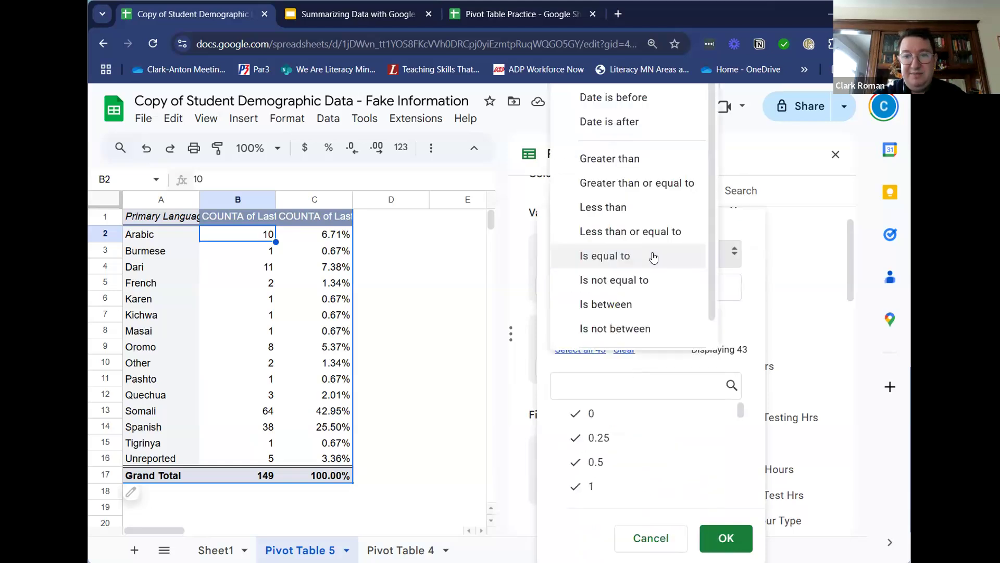
{"action": "left_click", "coordinate": [649, 169]}
{"action": "left_click", "coordinate": [631, 286]}
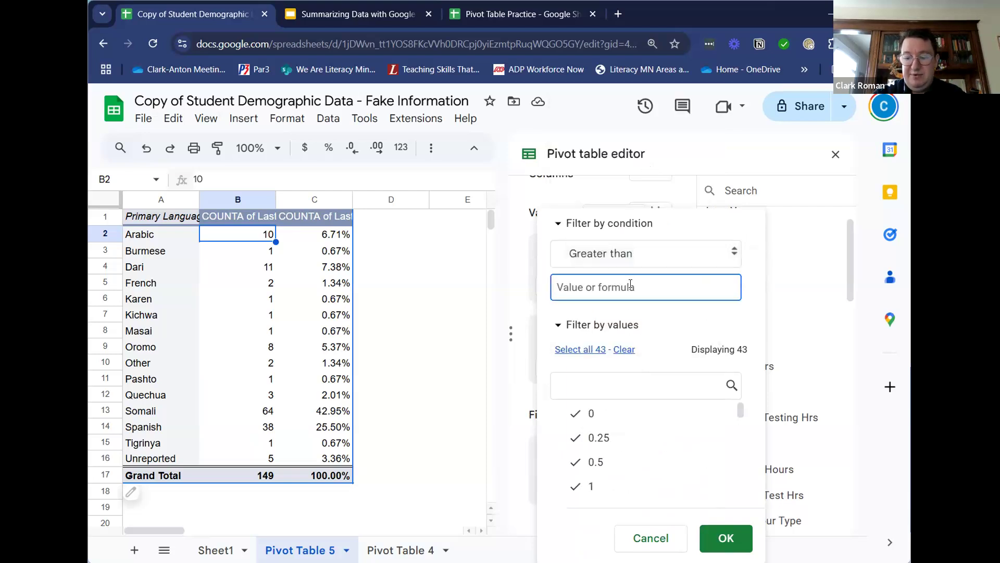
{"action": "type", "text": "5"}
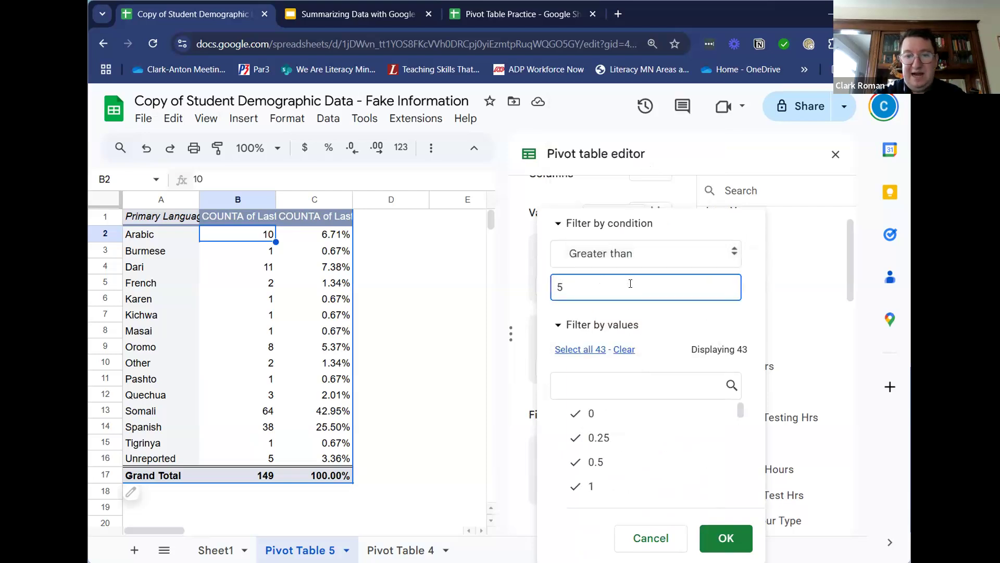
{"action": "left_click", "coordinate": [728, 542]}
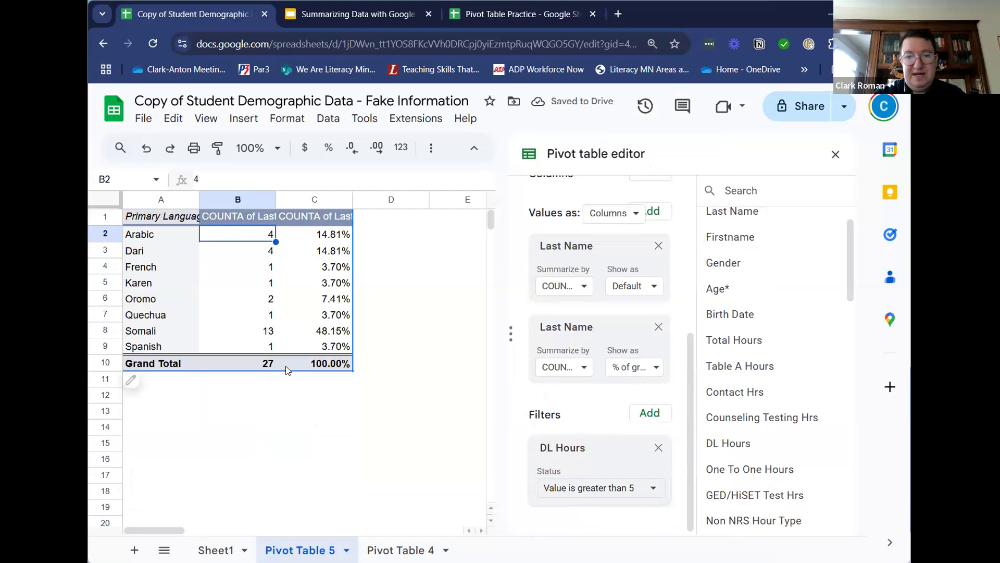
Step: Raise the threshold of the DL Hours greater-than condition to 10
{"action": "left_click", "coordinate": [650, 486]}
{"action": "left_click", "coordinate": [604, 453]}
{"action": "key", "text": "BackSpace"}
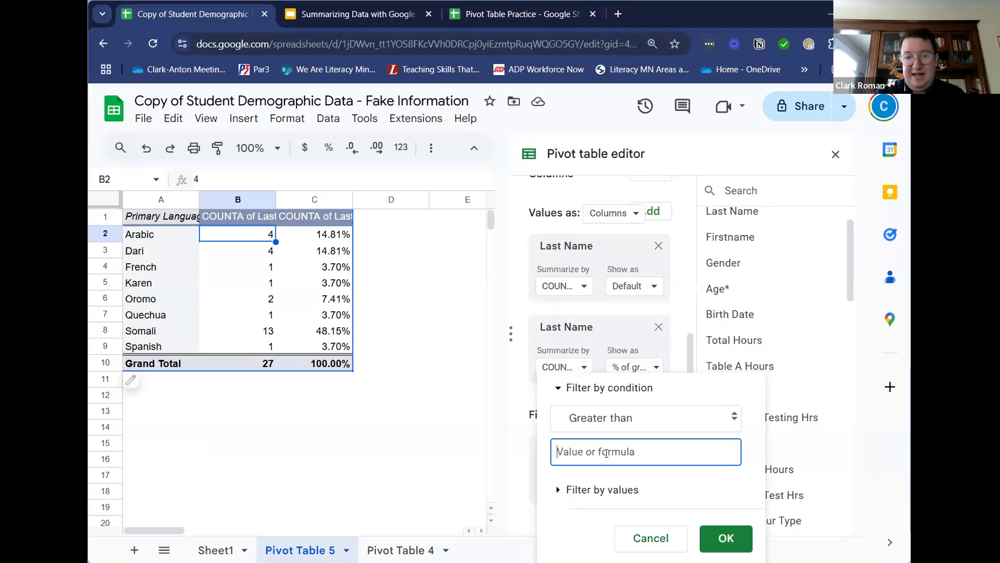
{"action": "type", "text": "10"}
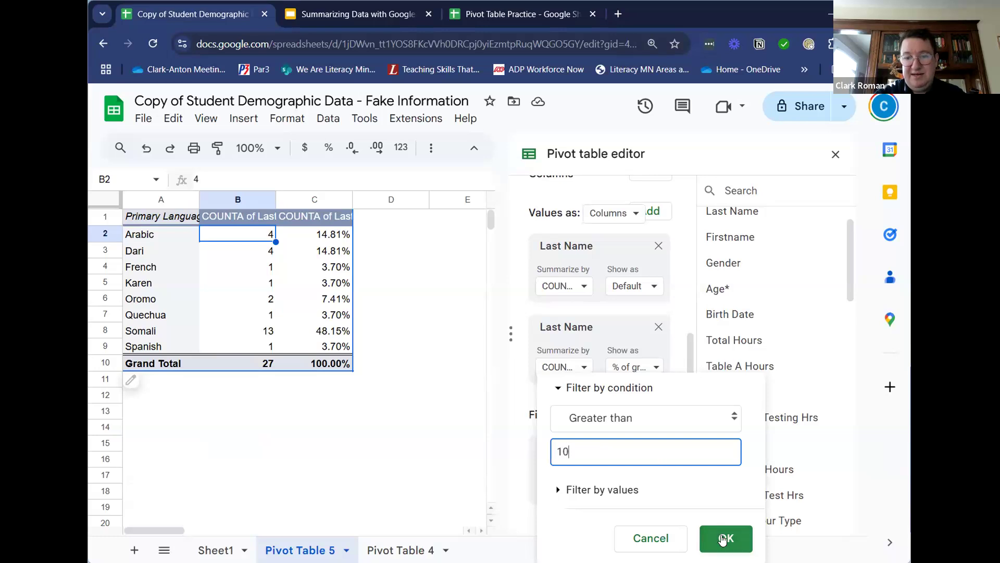
{"action": "left_click", "coordinate": [725, 539]}
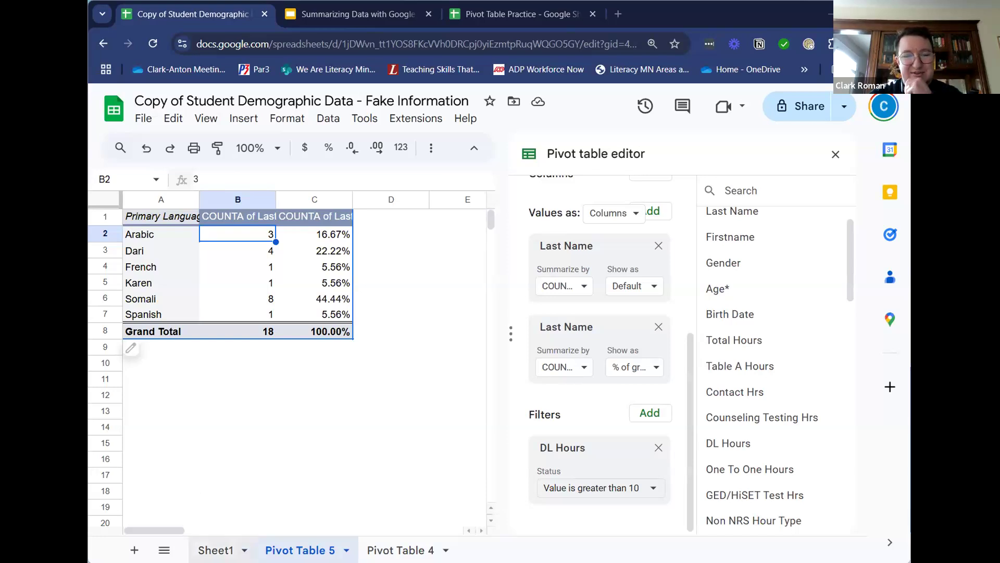
Step: Create a second pivot table from Sheet1!A1:AU150 on the existing Pivot Table 5 sheet at cell A11
{"action": "left_click", "coordinate": [215, 549]}
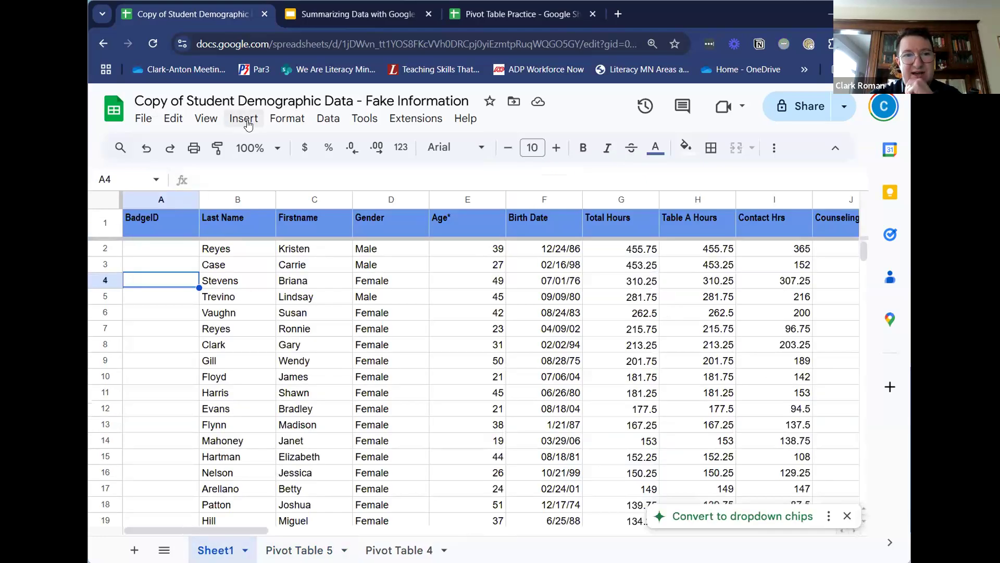
{"action": "left_click", "coordinate": [245, 120]}
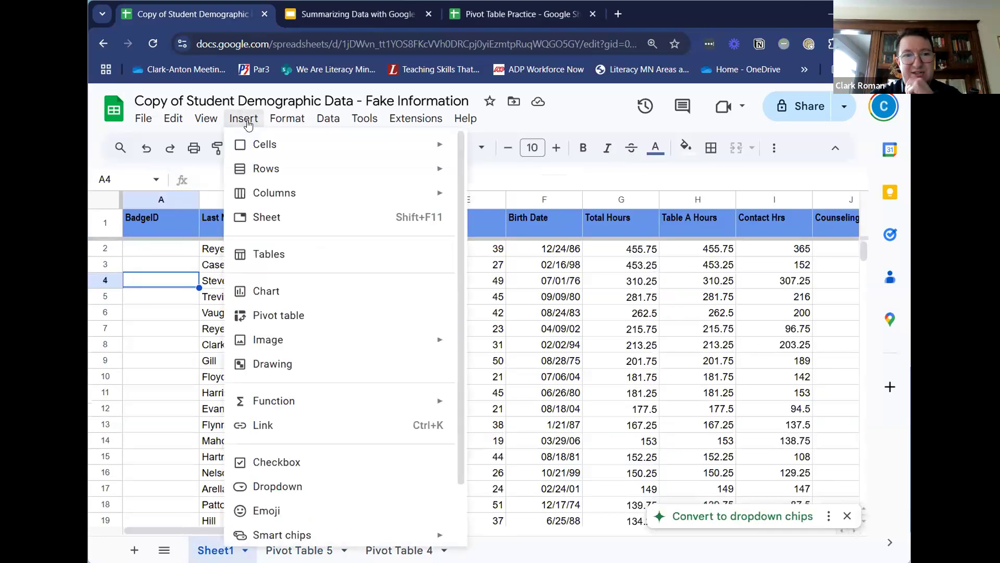
{"action": "left_click", "coordinate": [293, 323]}
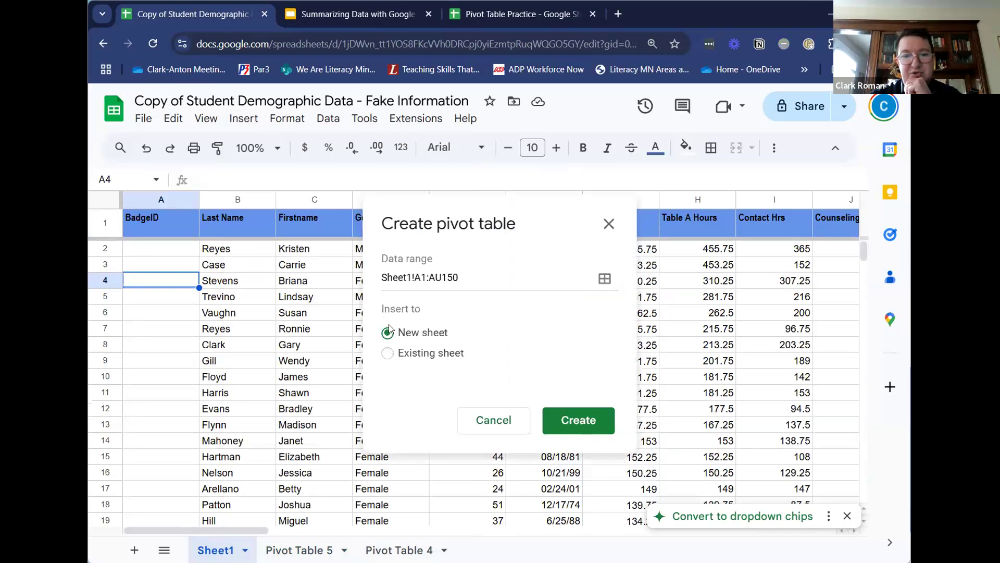
{"action": "left_click", "coordinate": [387, 357]}
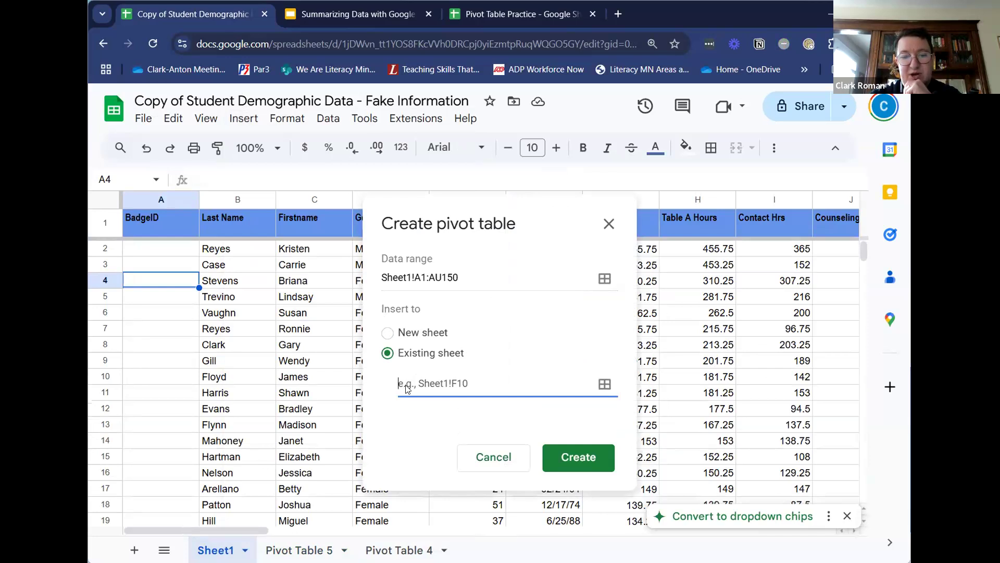
{"action": "left_click", "coordinate": [300, 550]}
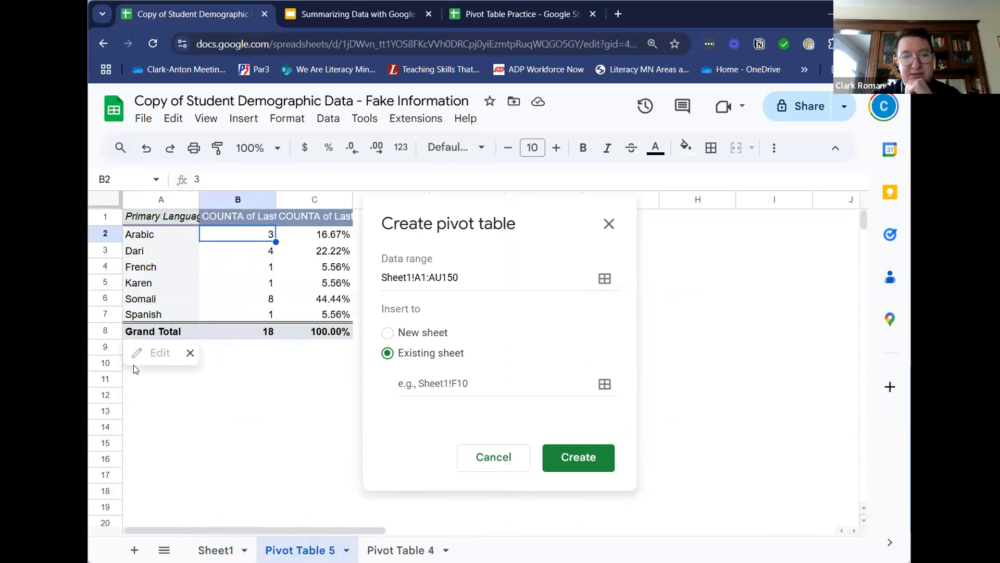
{"action": "left_click", "coordinate": [130, 388]}
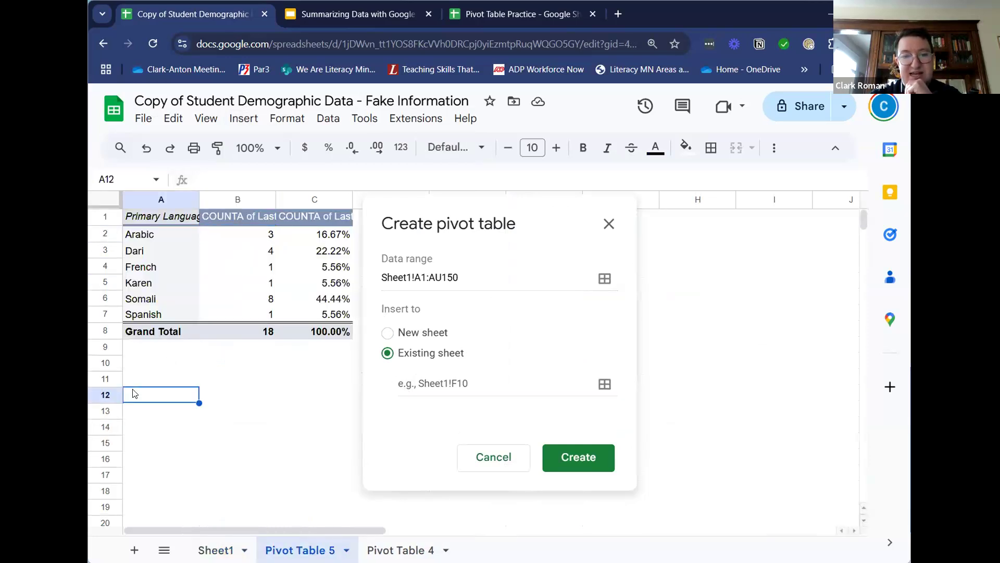
{"action": "left_click", "coordinate": [140, 389]}
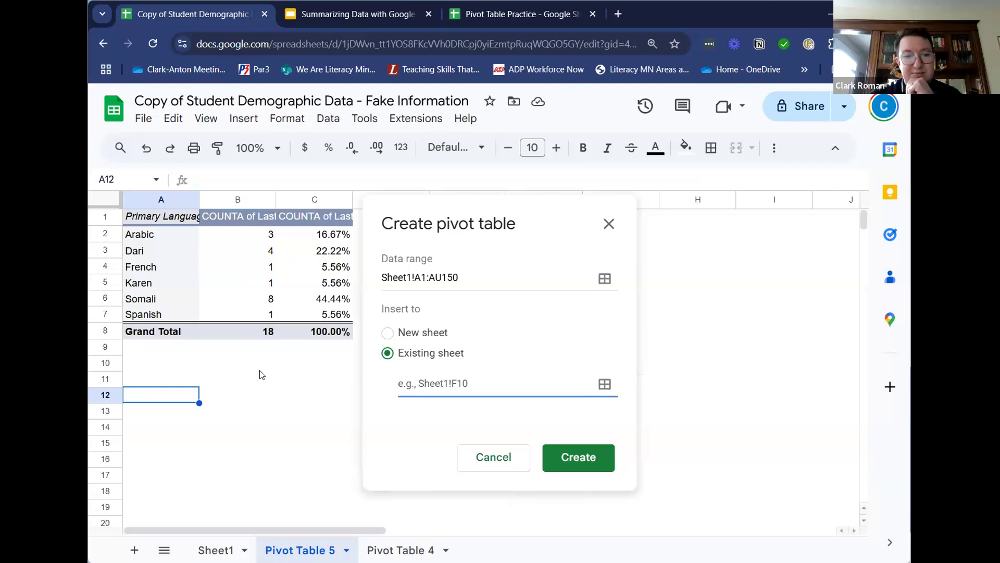
{"action": "left_click", "coordinate": [167, 380]}
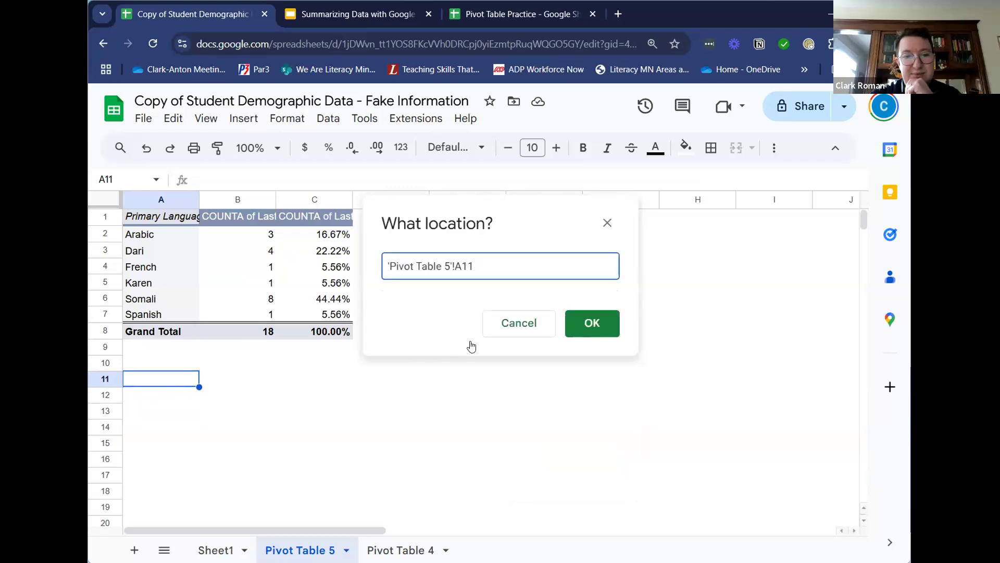
{"action": "left_click", "coordinate": [578, 322]}
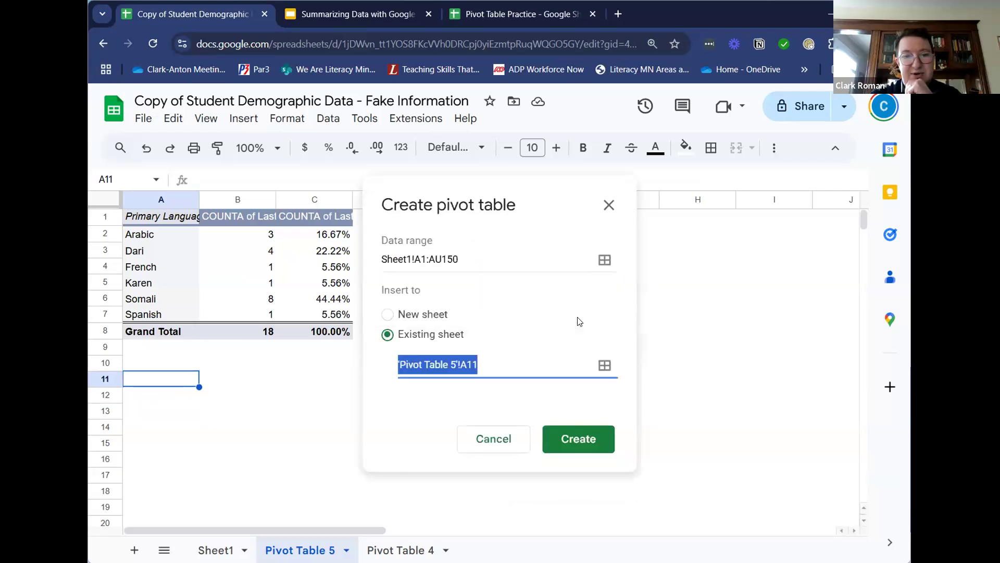
{"action": "left_click", "coordinate": [596, 437]}
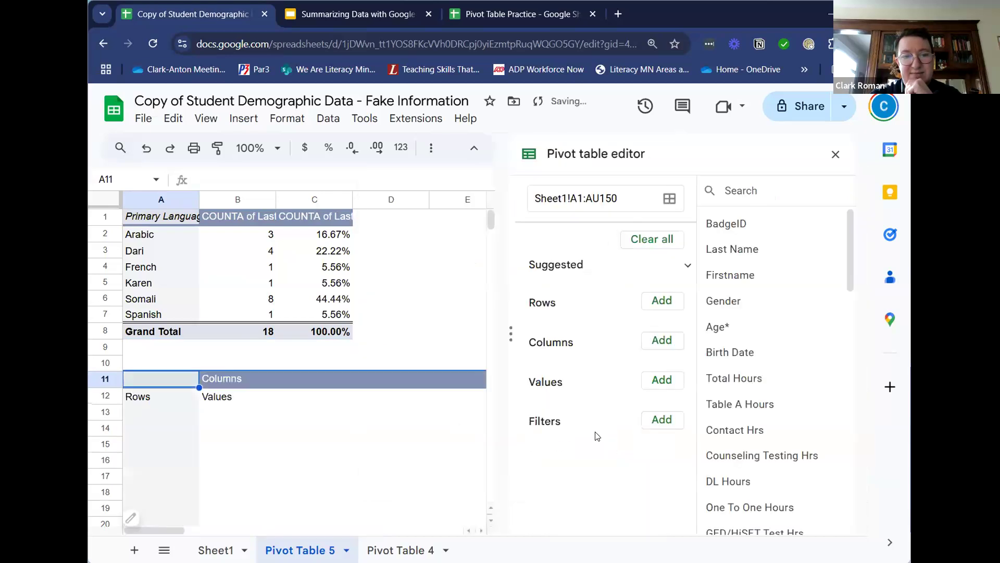
Step: Remove the DL Hours filter from the primary language pivot table above the new empty one
{"action": "scroll", "coordinate": [401, 362], "scroll_direction": "down", "scroll_amount": 1}
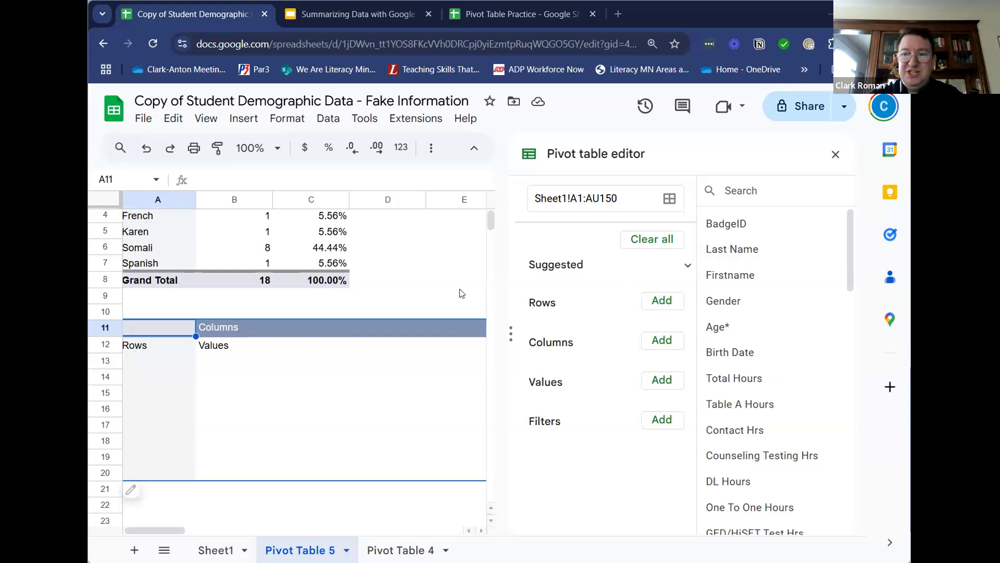
{"action": "left_click", "coordinate": [417, 286]}
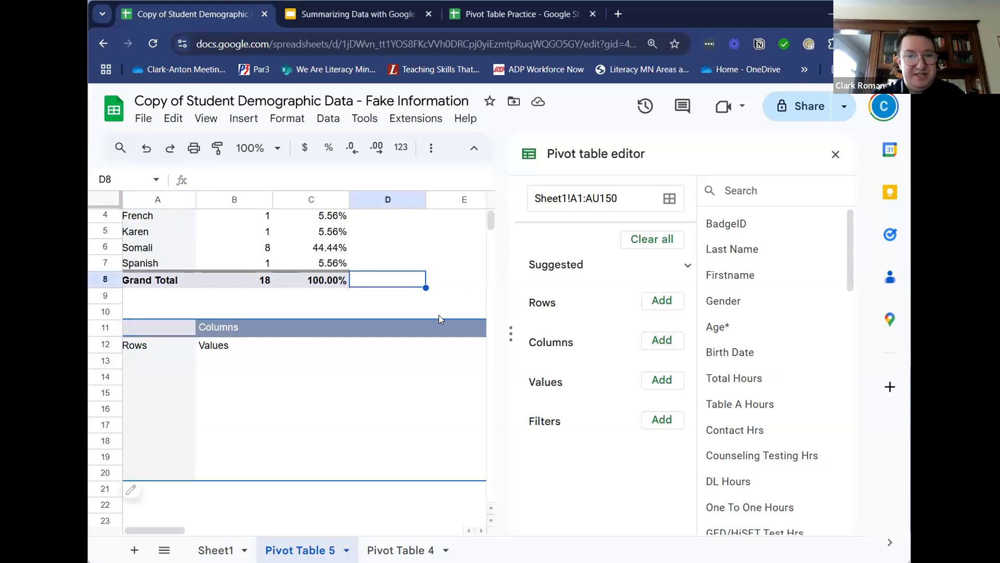
{"action": "left_click", "coordinate": [331, 266]}
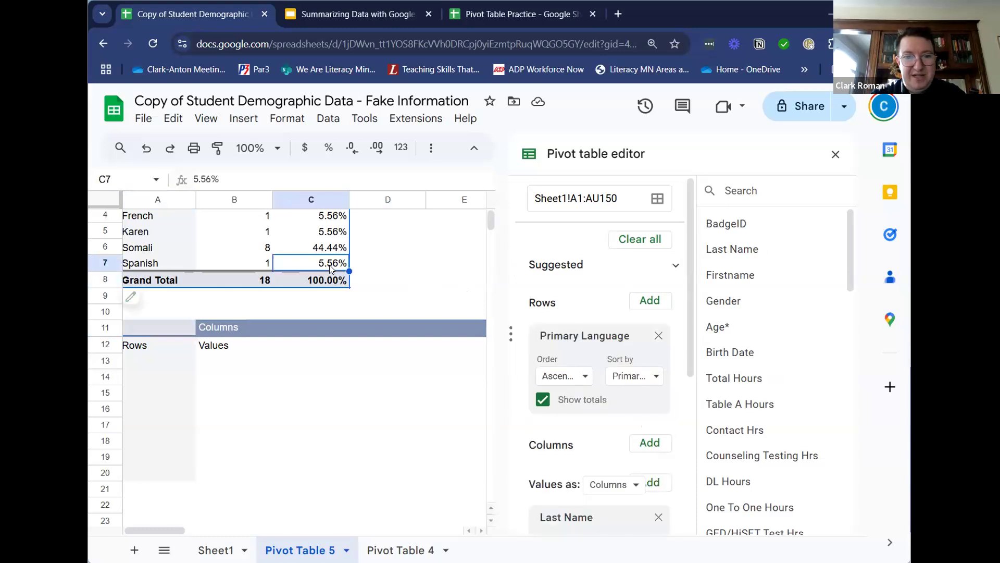
{"action": "scroll", "coordinate": [607, 365], "scroll_direction": "down", "scroll_amount": 2}
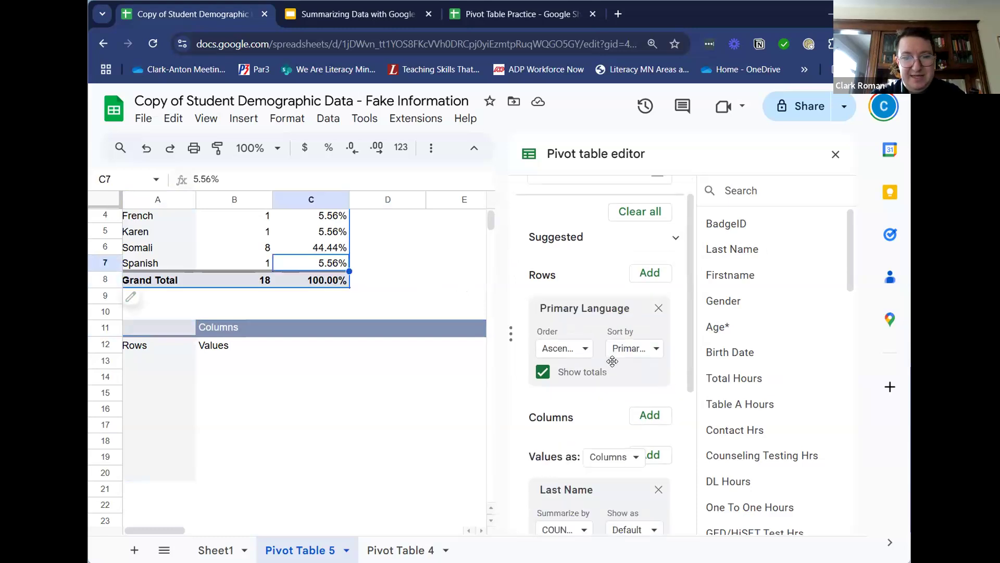
{"action": "scroll", "coordinate": [642, 452], "scroll_direction": "down", "scroll_amount": 3}
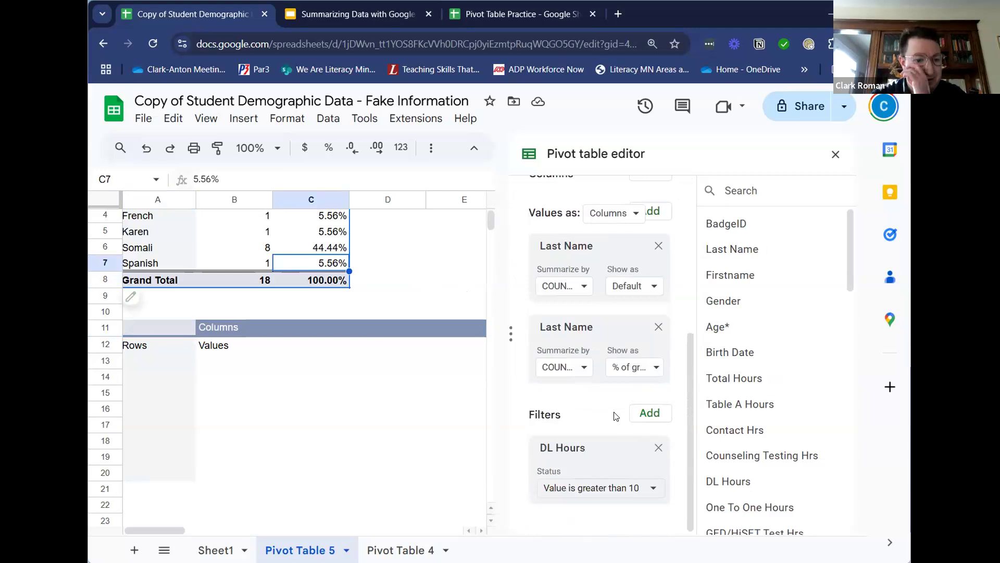
{"action": "left_click", "coordinate": [658, 449]}
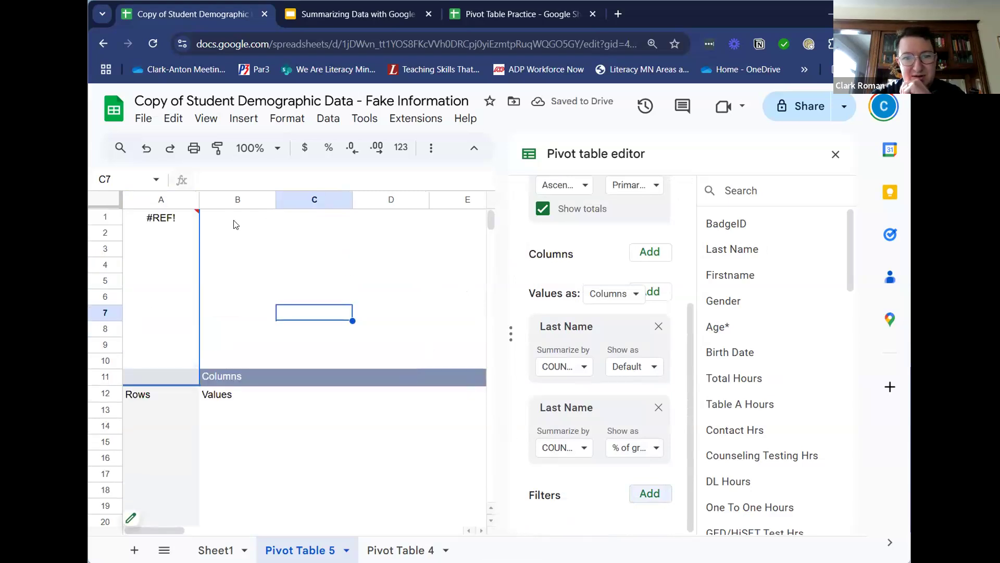
{"action": "mouse_move", "coordinate": [194, 212]}
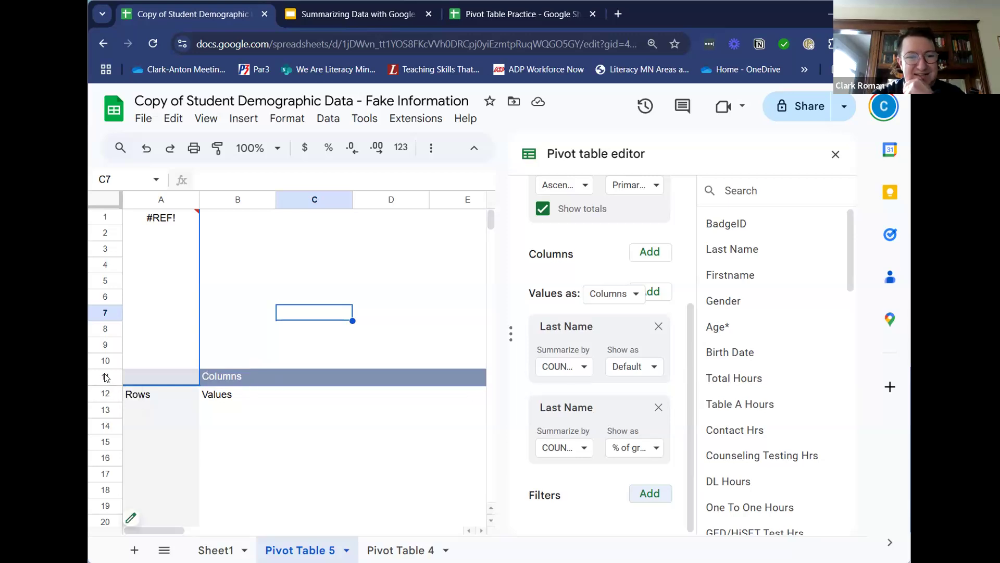
Step: Add DL Hours as a filter to the primary language pivot table again, with the condition greater than or equal to 10
{"action": "left_click", "coordinate": [644, 495]}
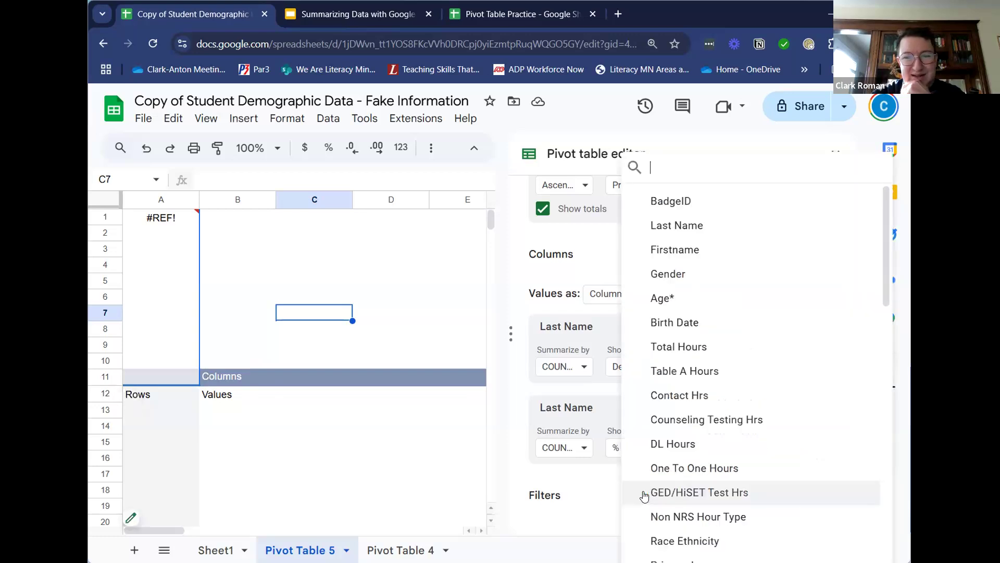
{"action": "left_click", "coordinate": [672, 443]}
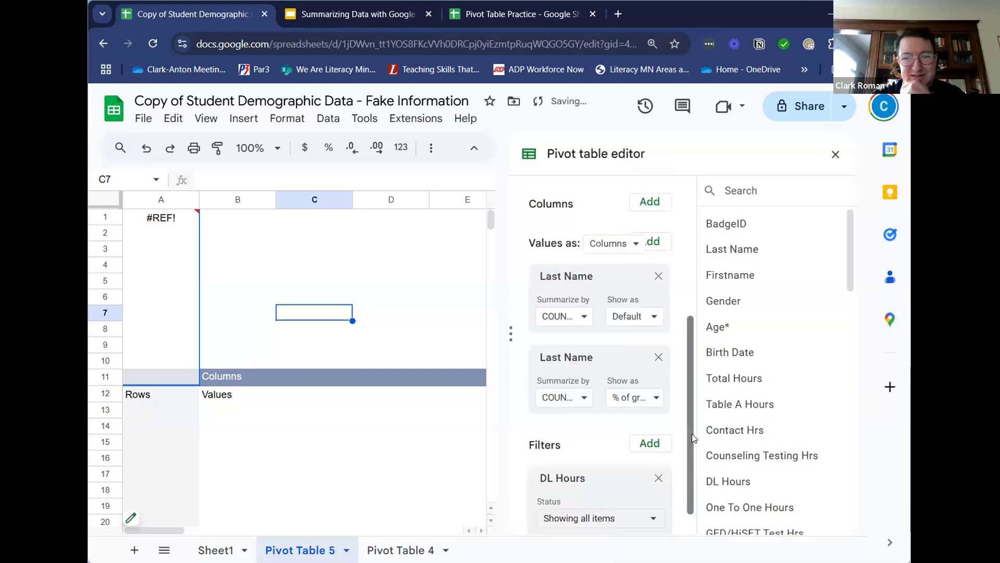
{"action": "left_click", "coordinate": [652, 521]}
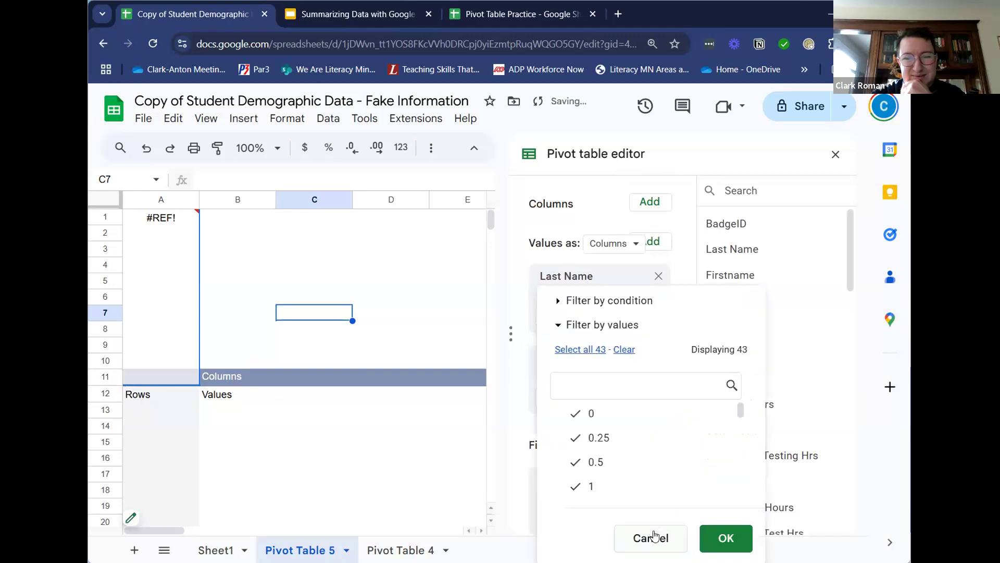
{"action": "left_click", "coordinate": [604, 300]}
{"action": "left_click", "coordinate": [604, 298]}
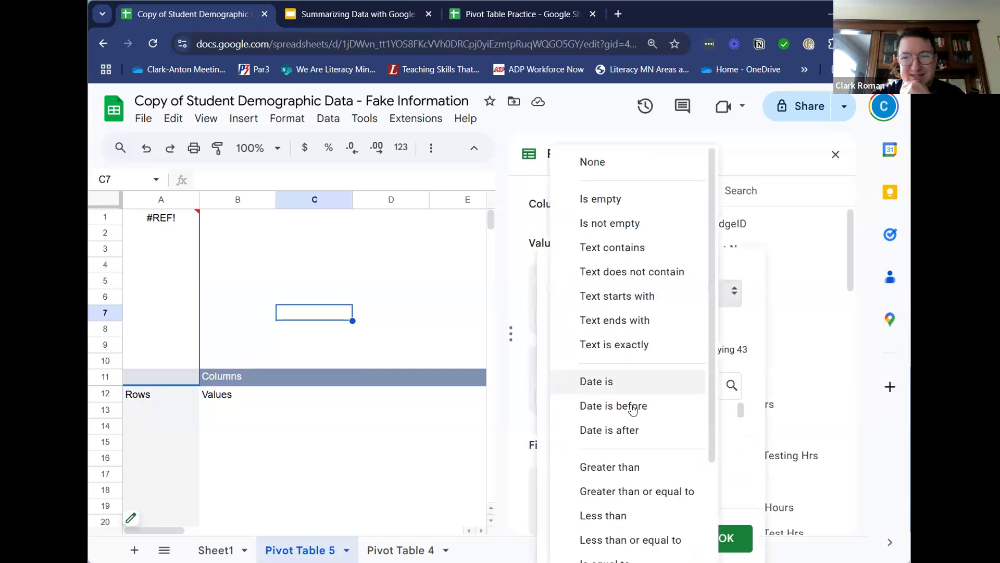
{"action": "left_click", "coordinate": [639, 489]}
{"action": "left_click", "coordinate": [644, 281]}
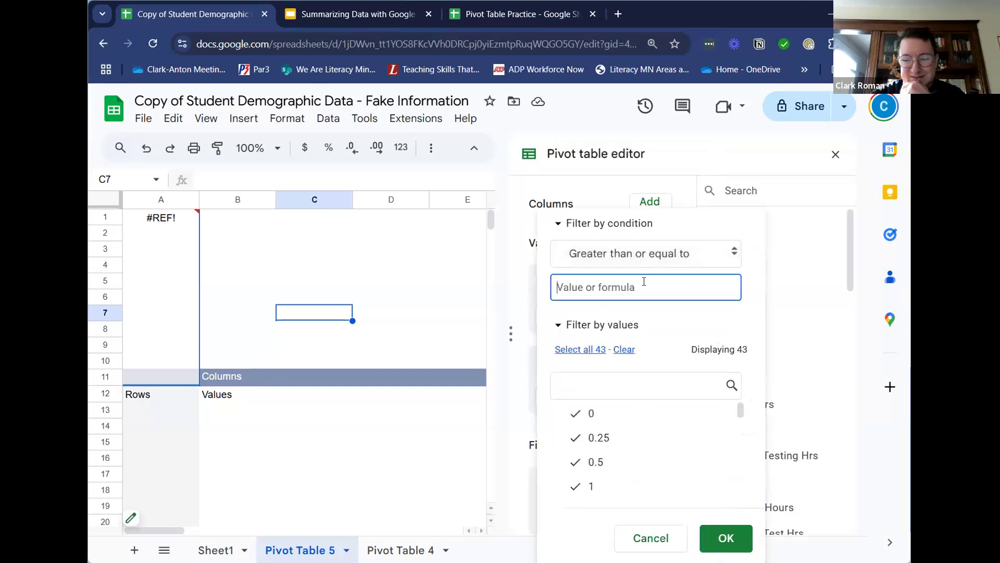
{"action": "type", "text": "10"}
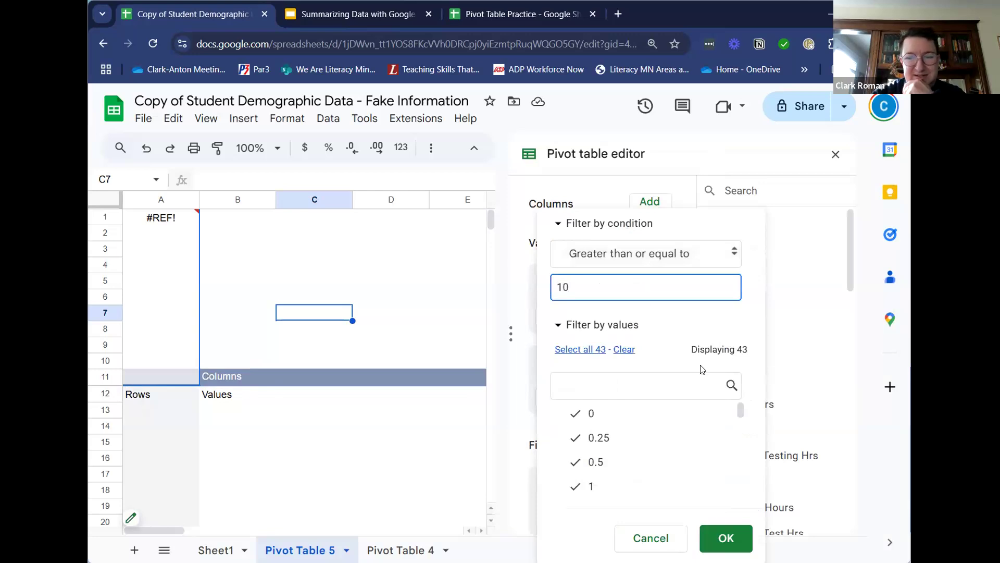
{"action": "left_click", "coordinate": [725, 540]}
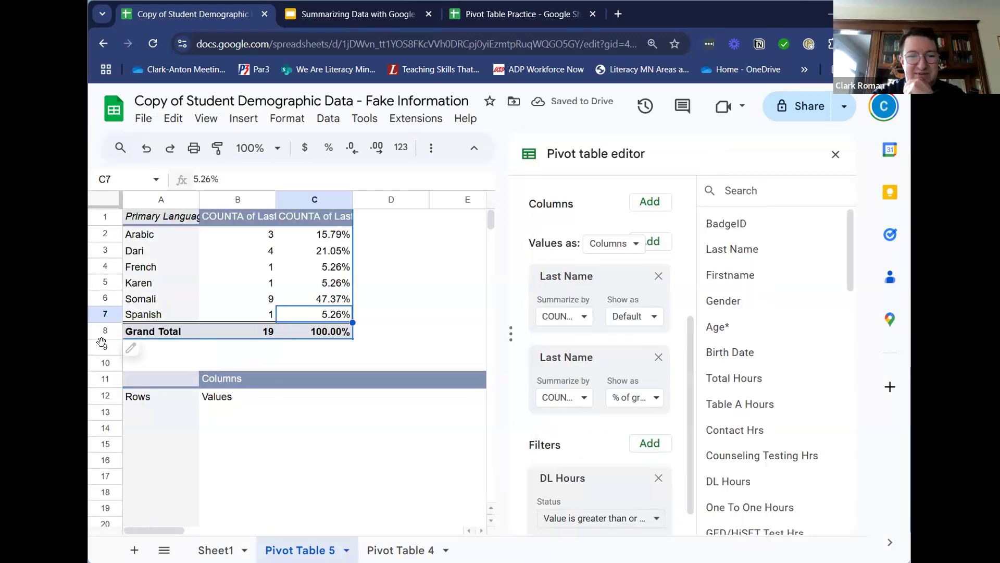
Step: Insert 2 rows above rows 9 and 10, between the two pivot tables
{"action": "left_click_drag", "start_coordinate": [103, 348], "coordinate": [99, 363]}
{"action": "right_click", "coordinate": [99, 363]}
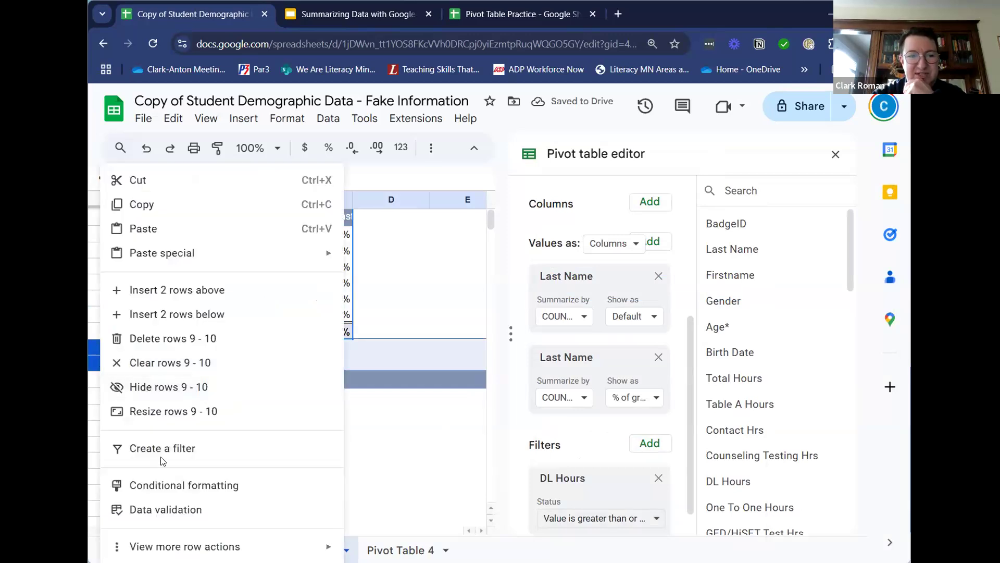
{"action": "left_click", "coordinate": [168, 292]}
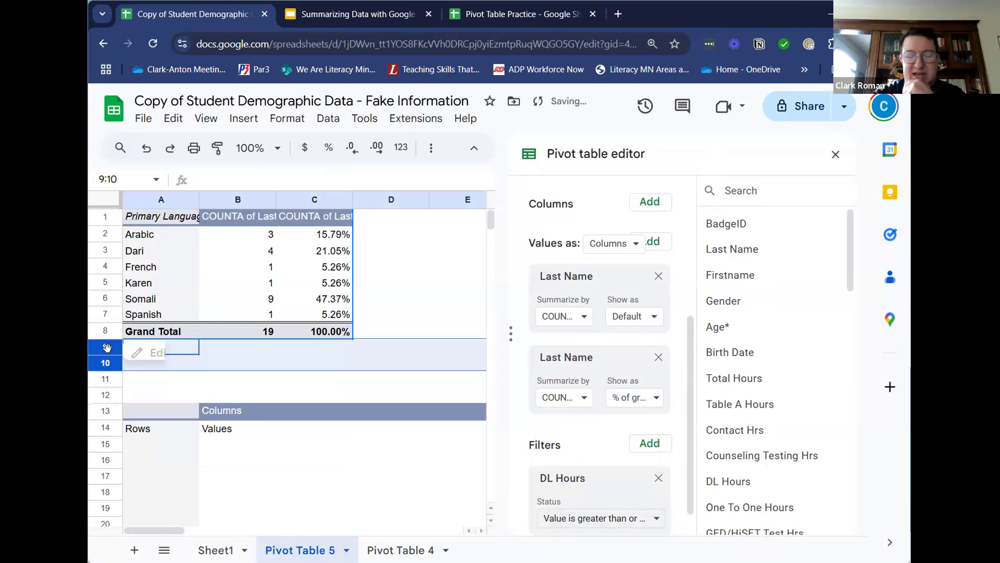